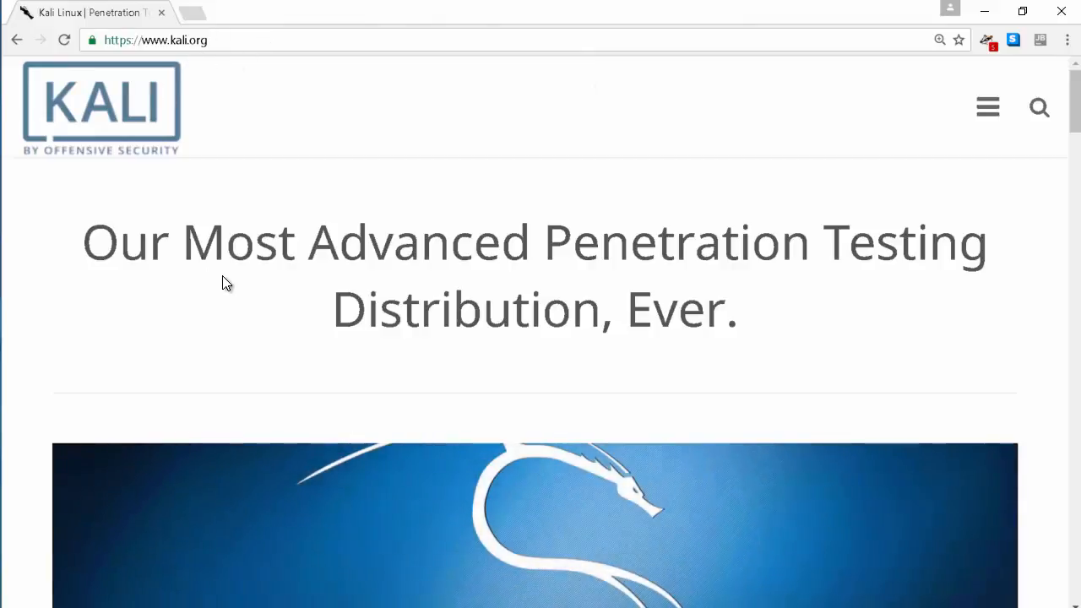
Go from kali.org to the Kali Linux downloads page and scroll to the SHA1Sum image table
scroll(768, 339, "down", 7)
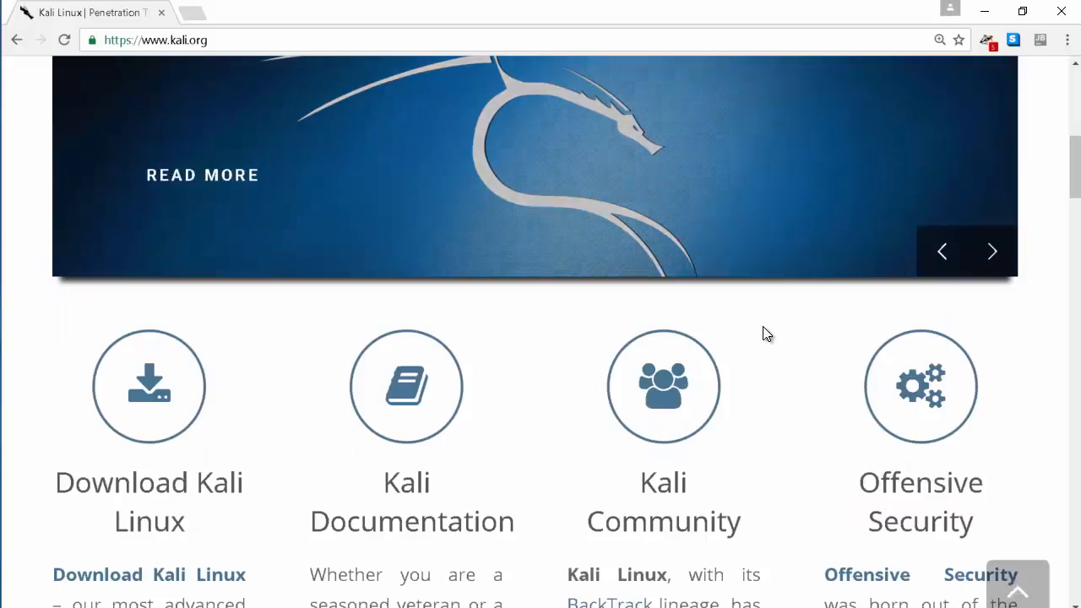
left_click(141, 577)
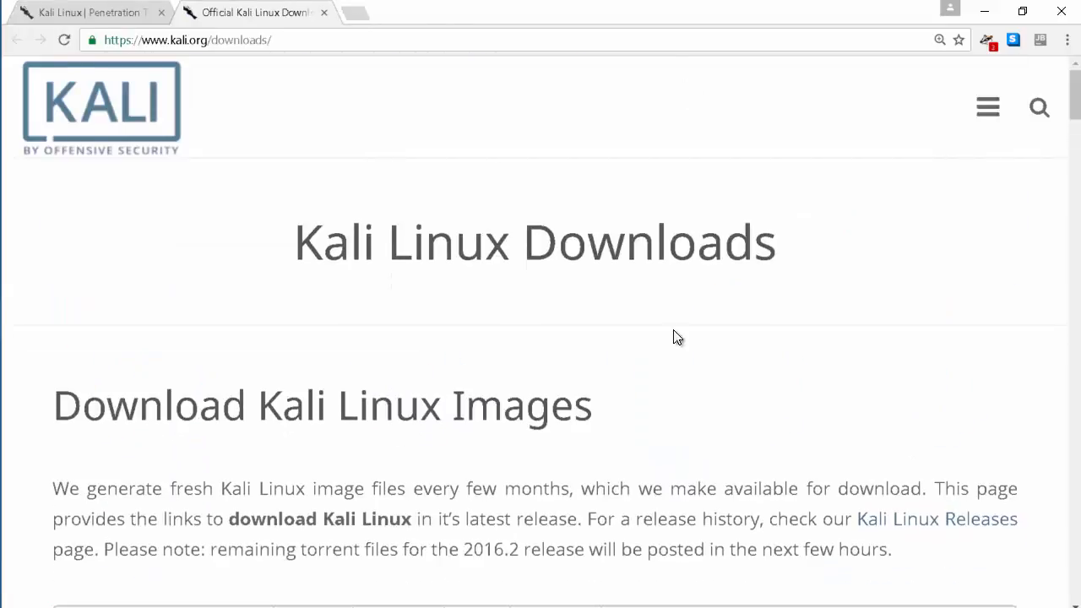
scroll(676, 336, "down", 3)
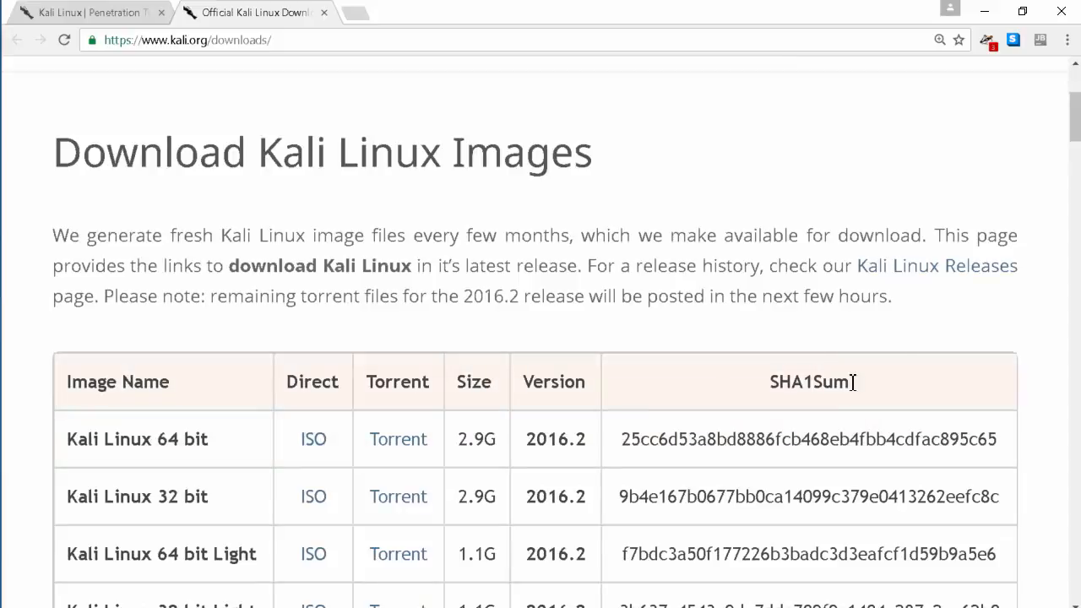
scroll(667, 455, "down", 1)
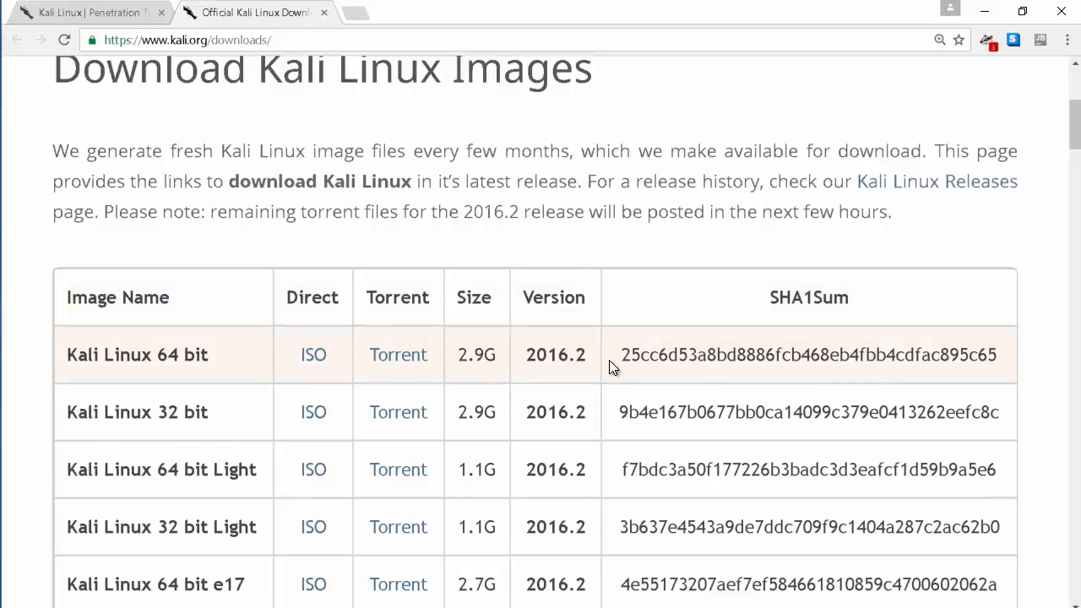
Copy the 64 bit image's SHA1 checksum and bring up the Downloads folder in File Explorer
left_click_drag(627, 359, 1008, 362)
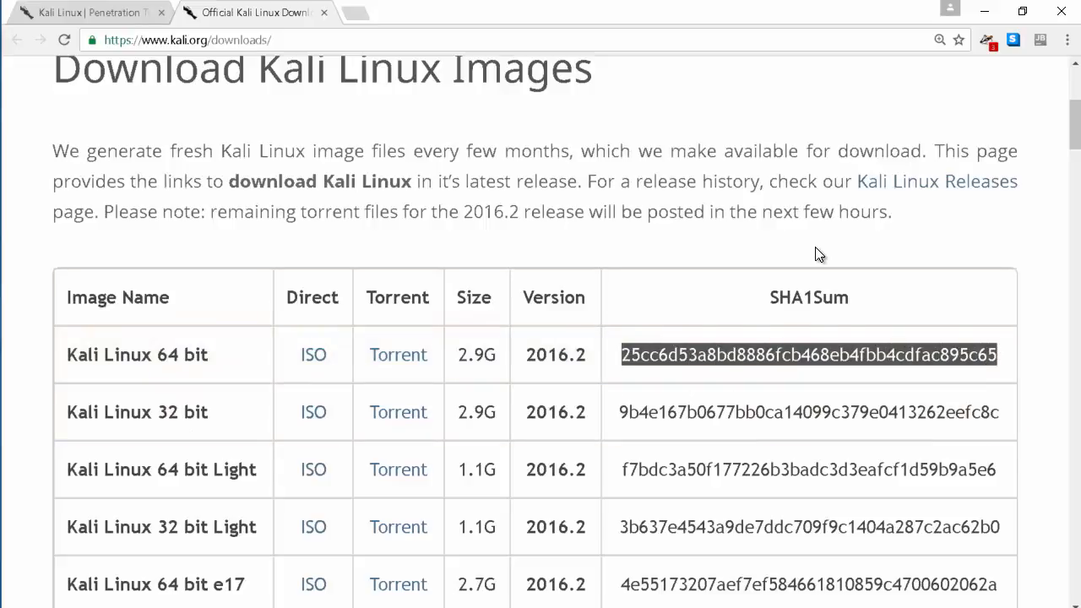
left_click(758, 342)
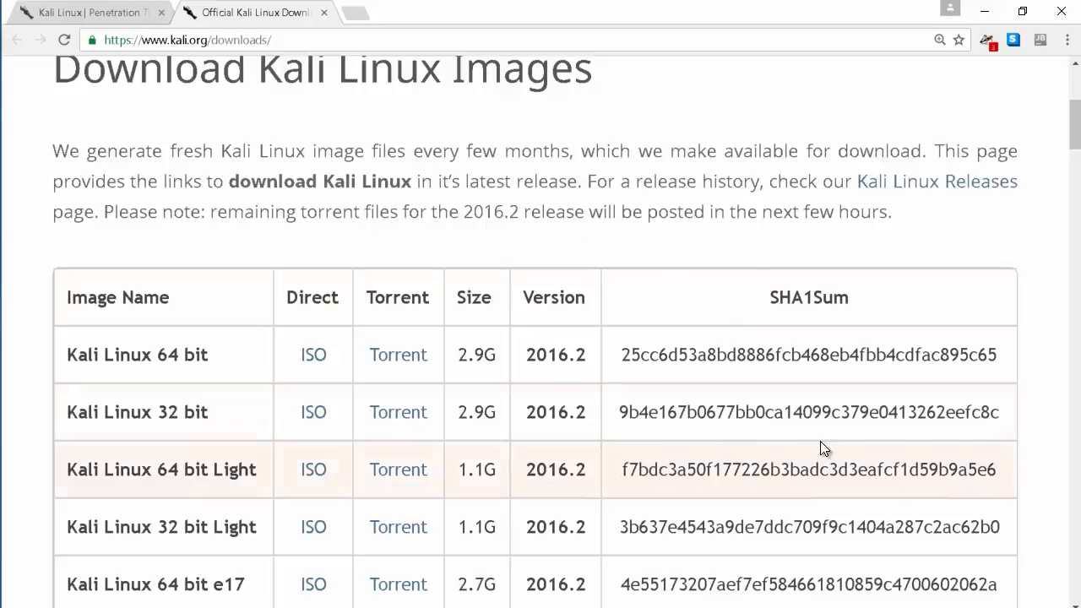
double_click(728, 365)
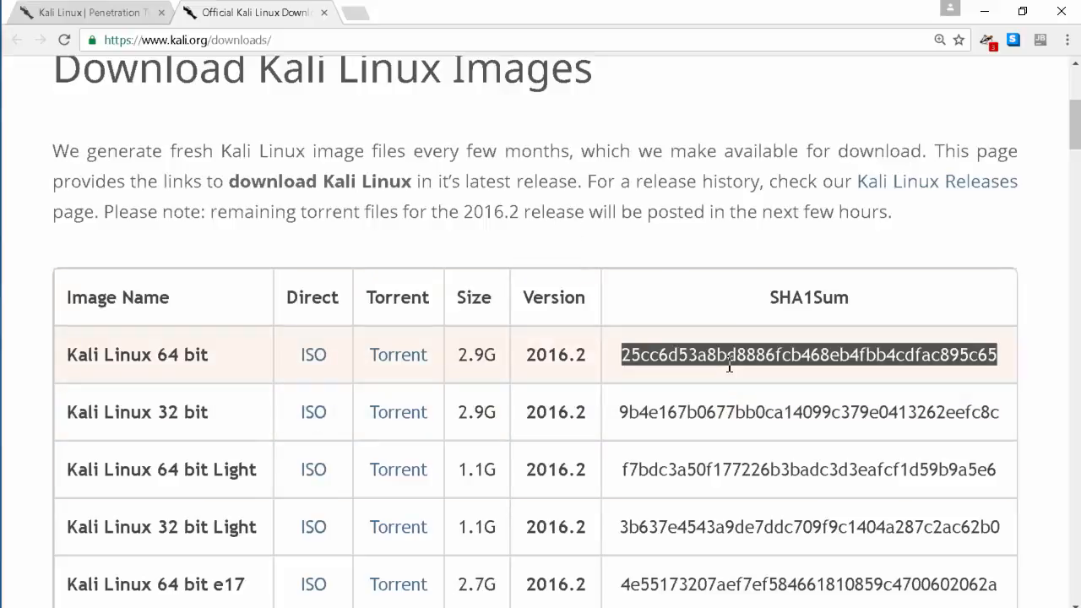
right_click(729, 365)
left_click(737, 369)
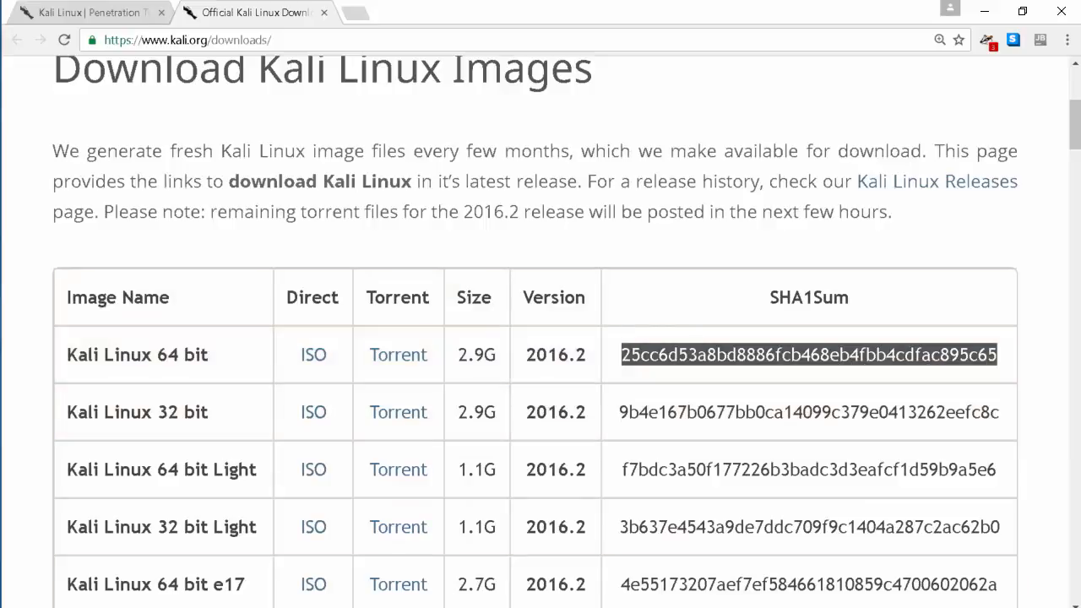
left_click(498, 606)
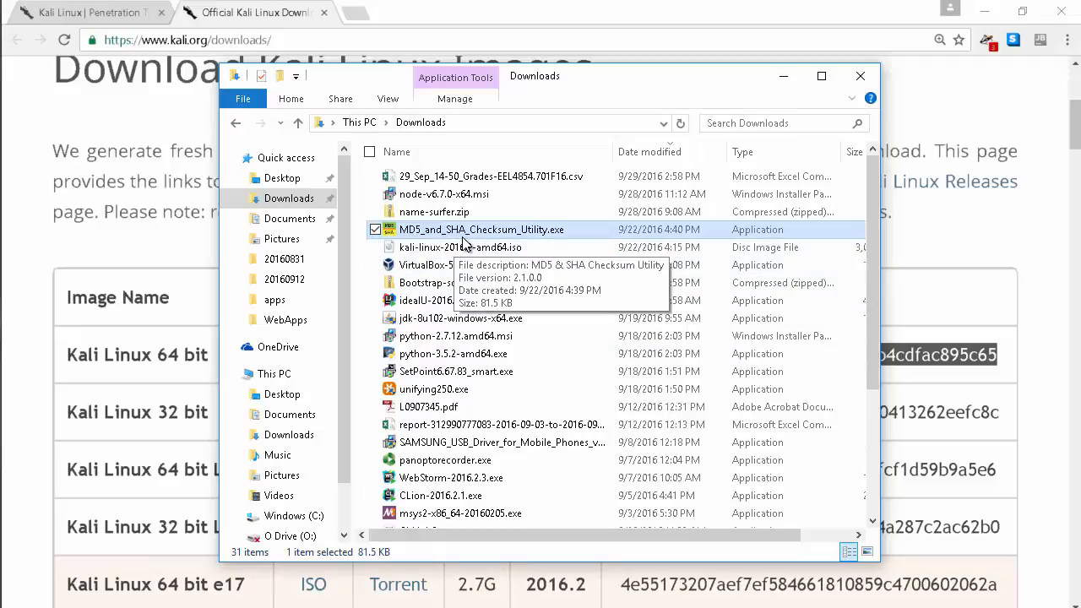
Launch MD5 & SHA Checksum Utility and hash kali-linux-2016.2-amd64.iso
double_click(531, 238)
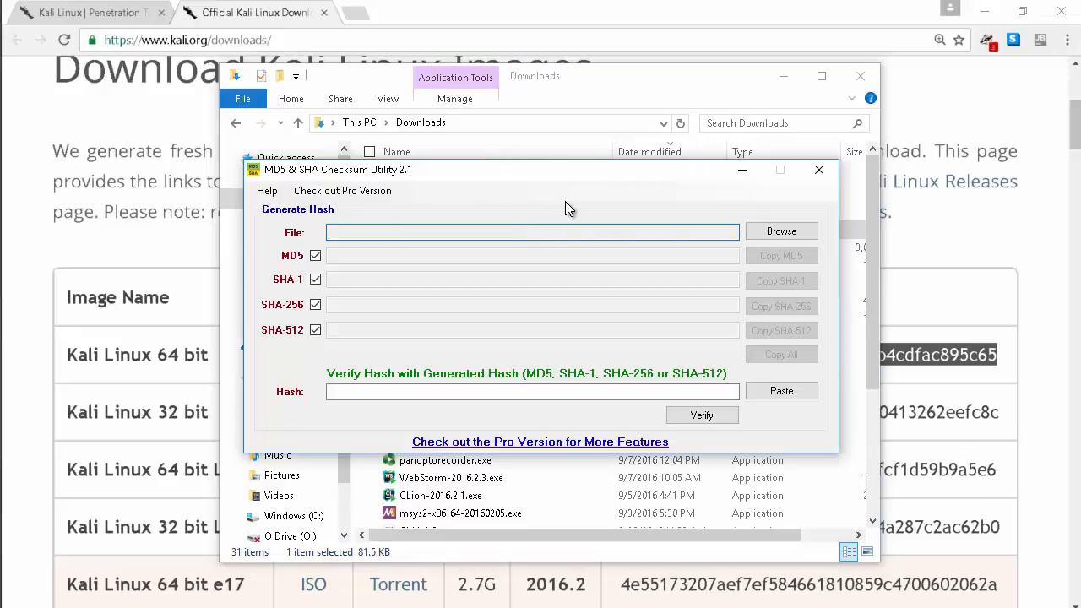
left_click(781, 236)
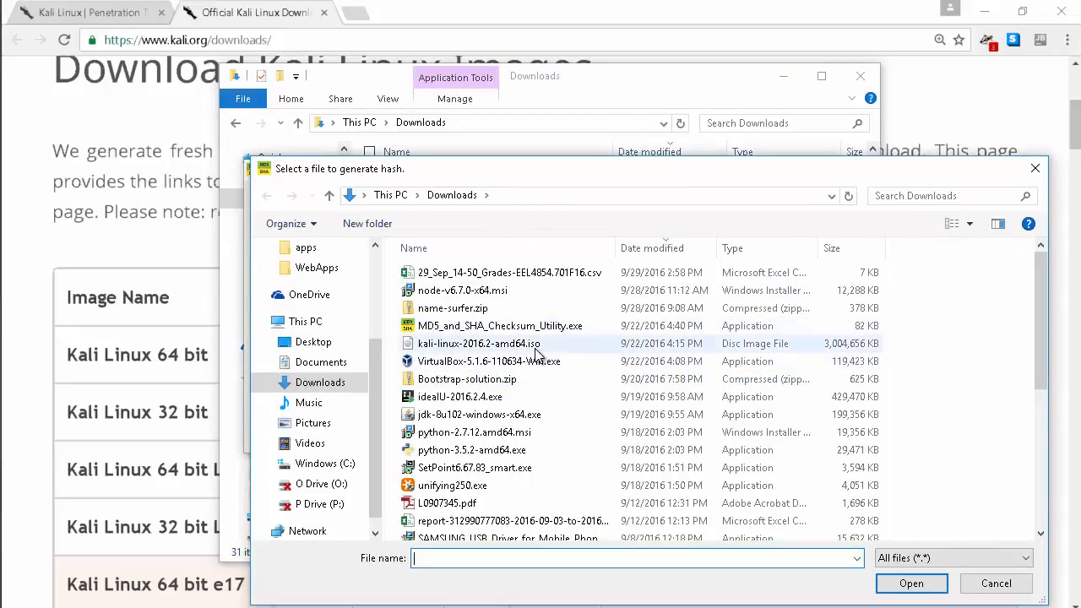
left_click(460, 349)
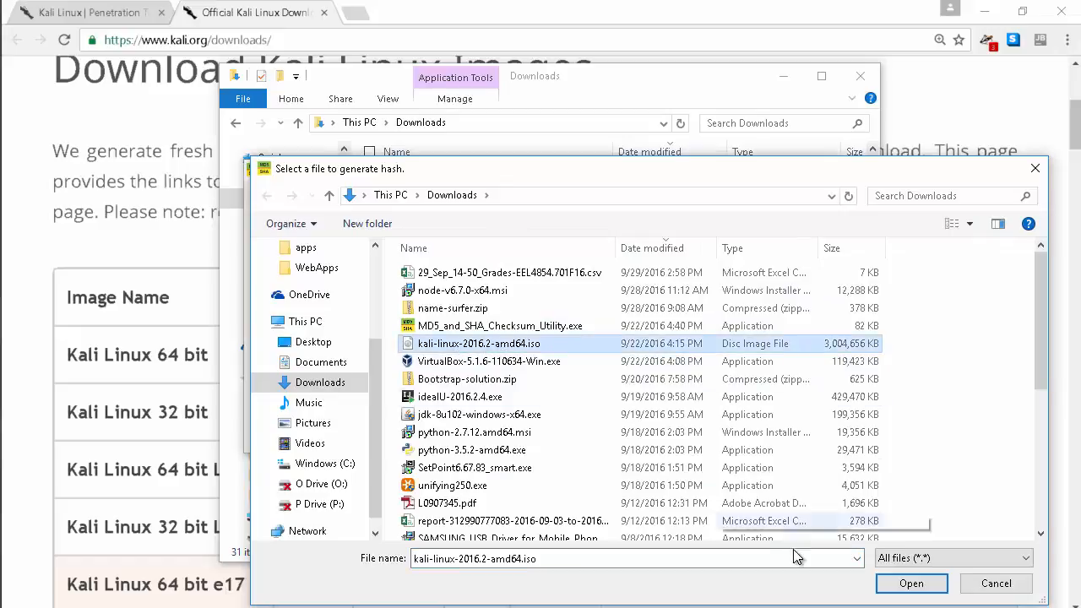
left_click(908, 586)
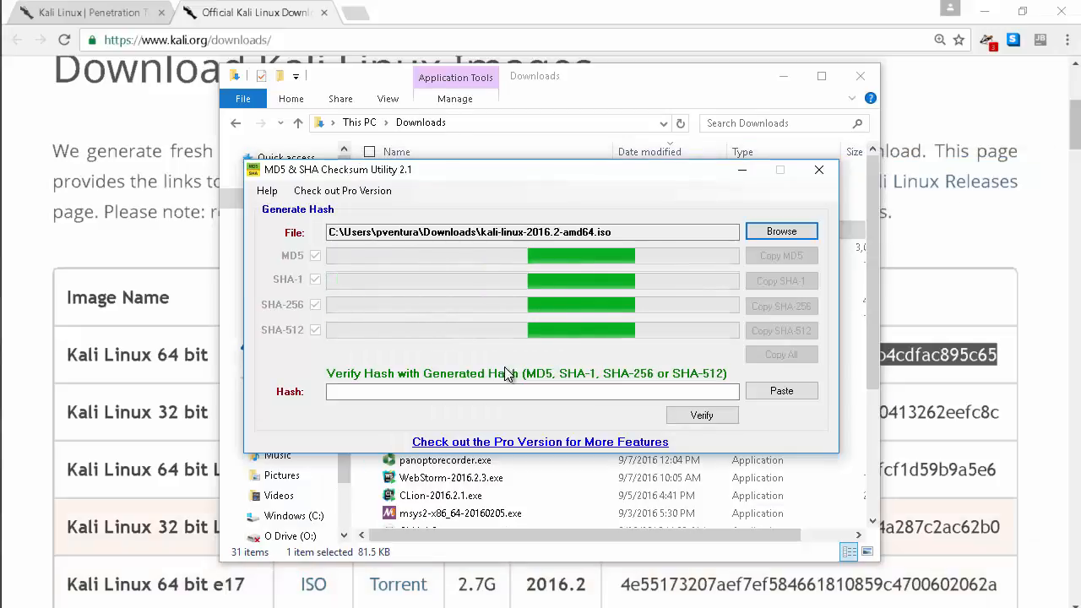
left_click_drag(515, 169, 515, 150)
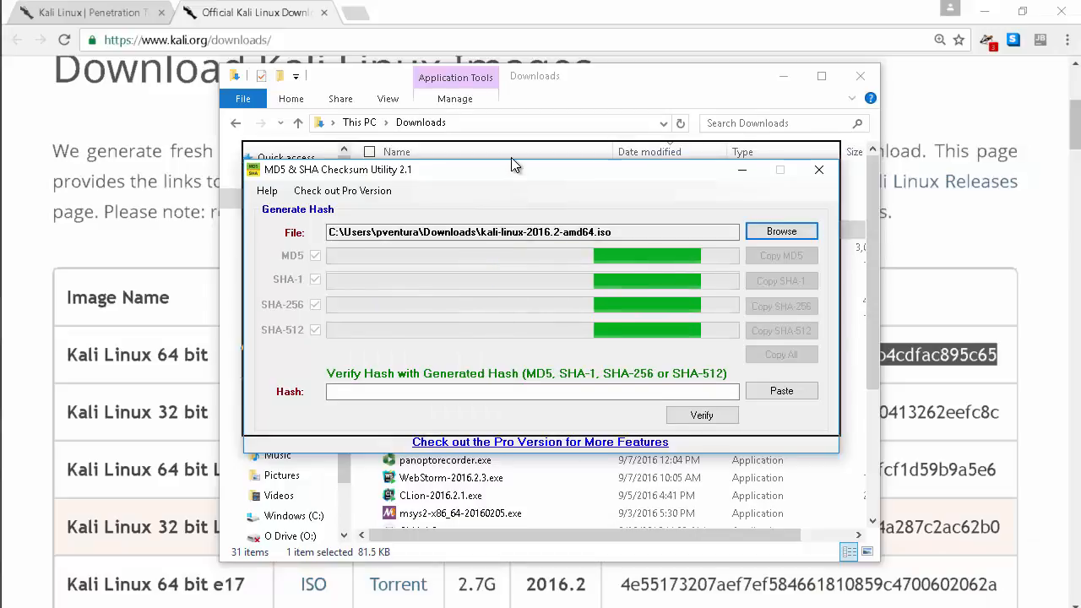
Paste the copied SHA1 checksum into Hash and verify it matches the SHA-1 result
left_click(356, 374)
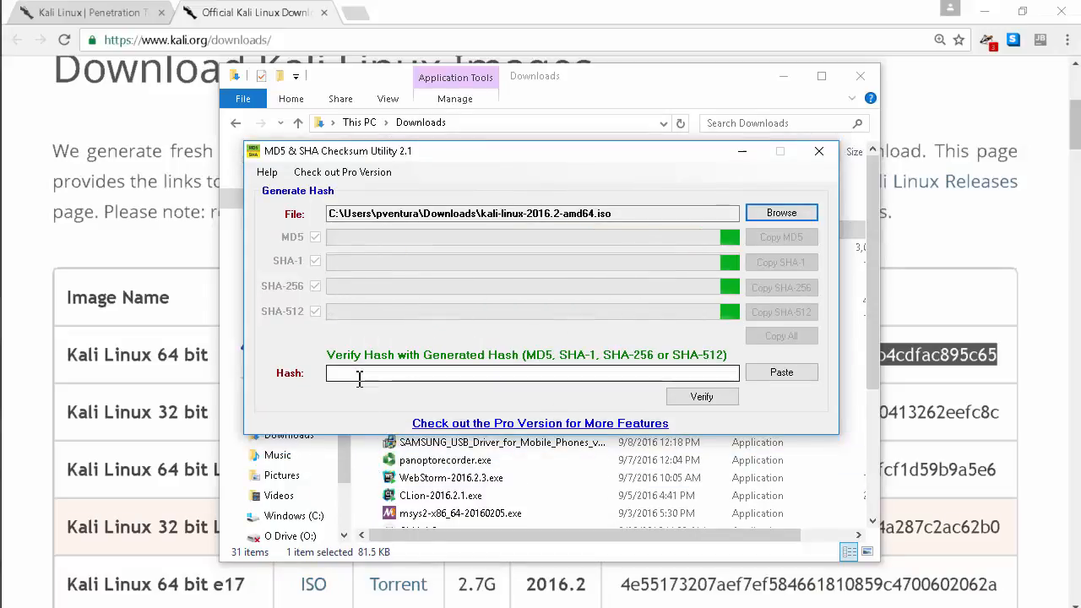
right_click(356, 377)
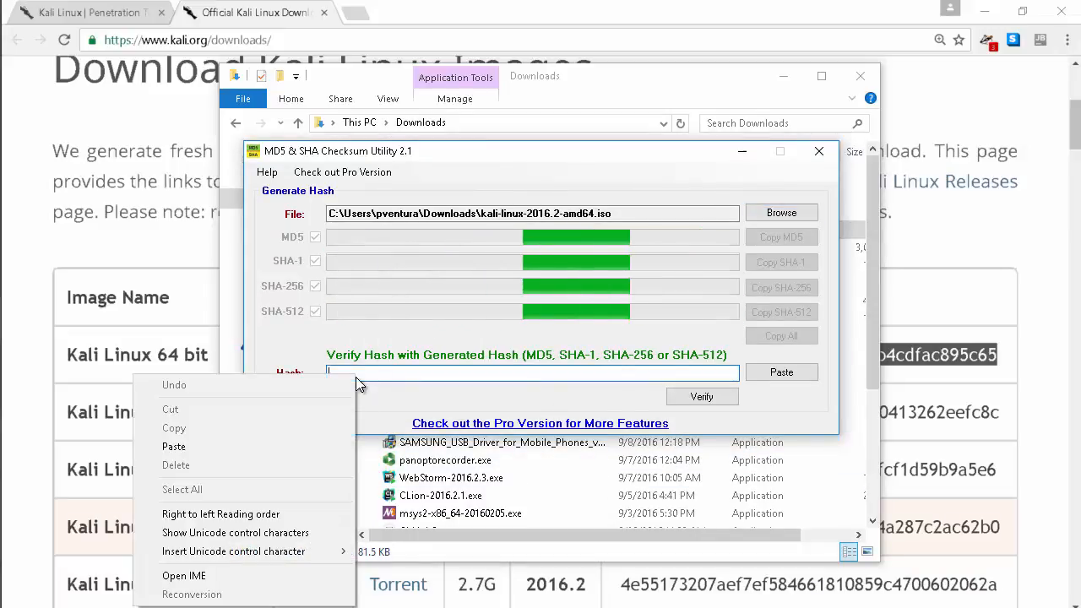
left_click(289, 446)
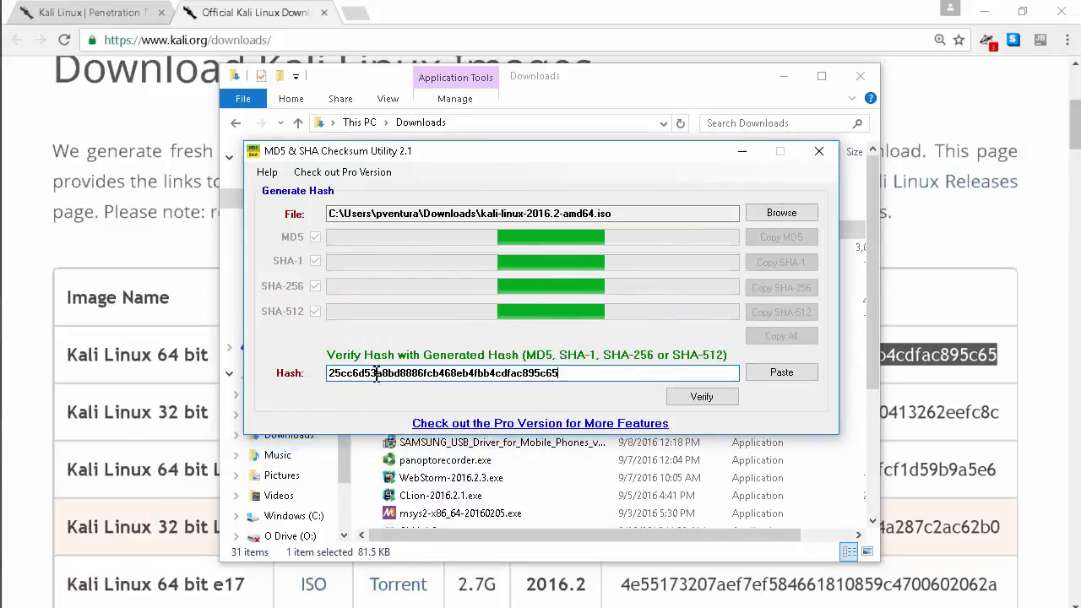
left_click(708, 402)
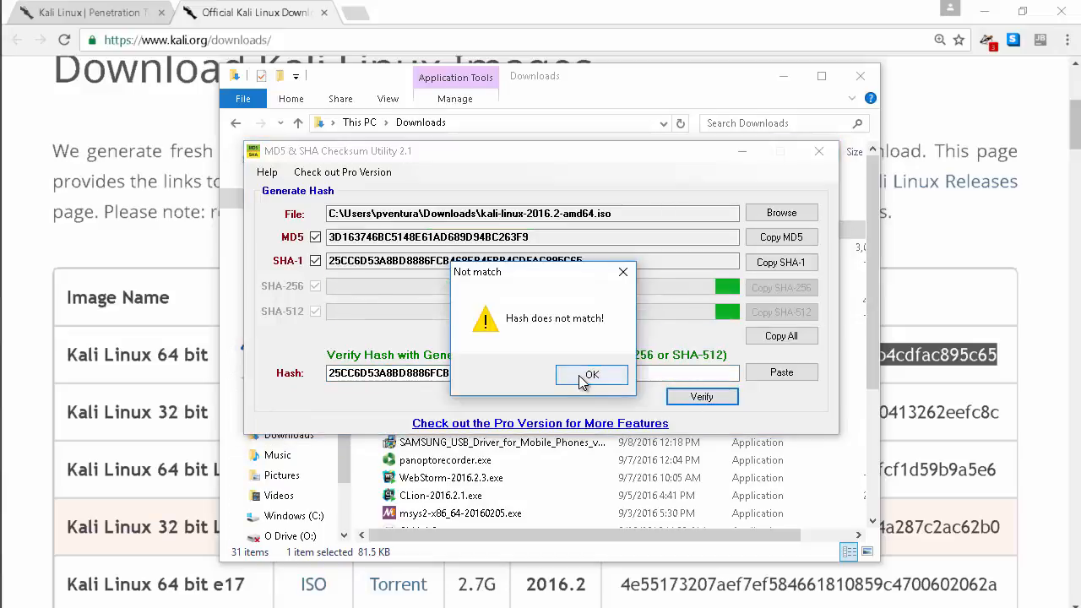
left_click(589, 375)
left_click(705, 407)
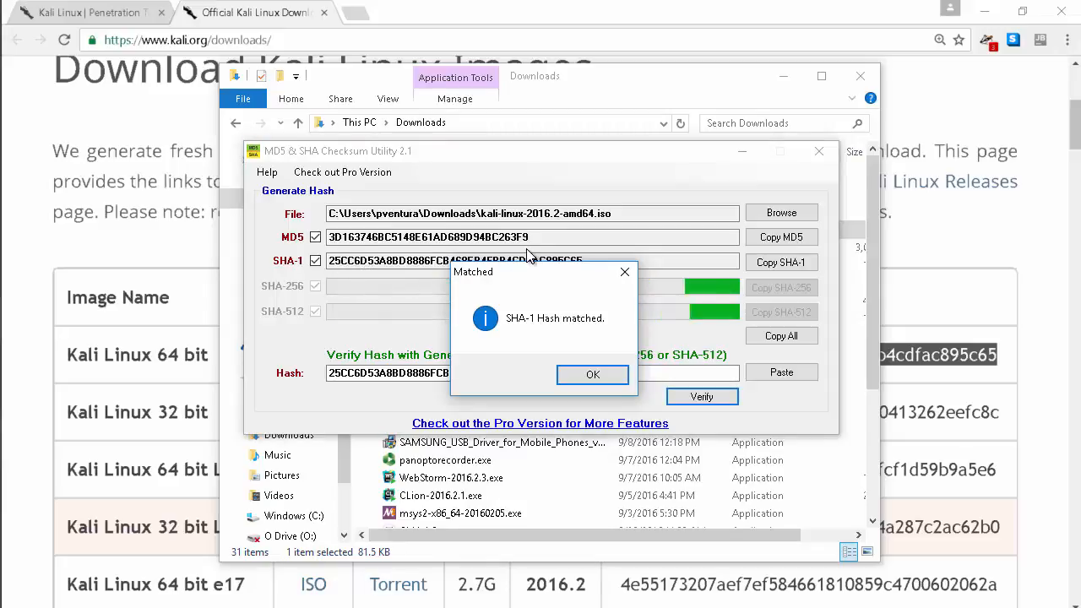
left_click(592, 374)
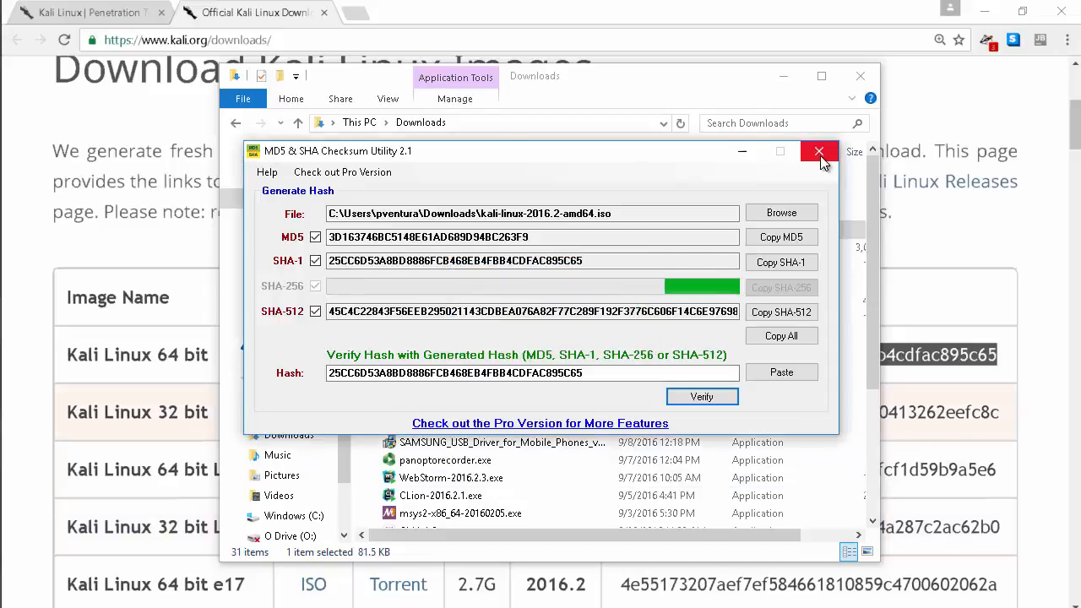
Close the checksum utility and Downloads folder, and minimize Chrome to reach VirtualBox
left_click(818, 153)
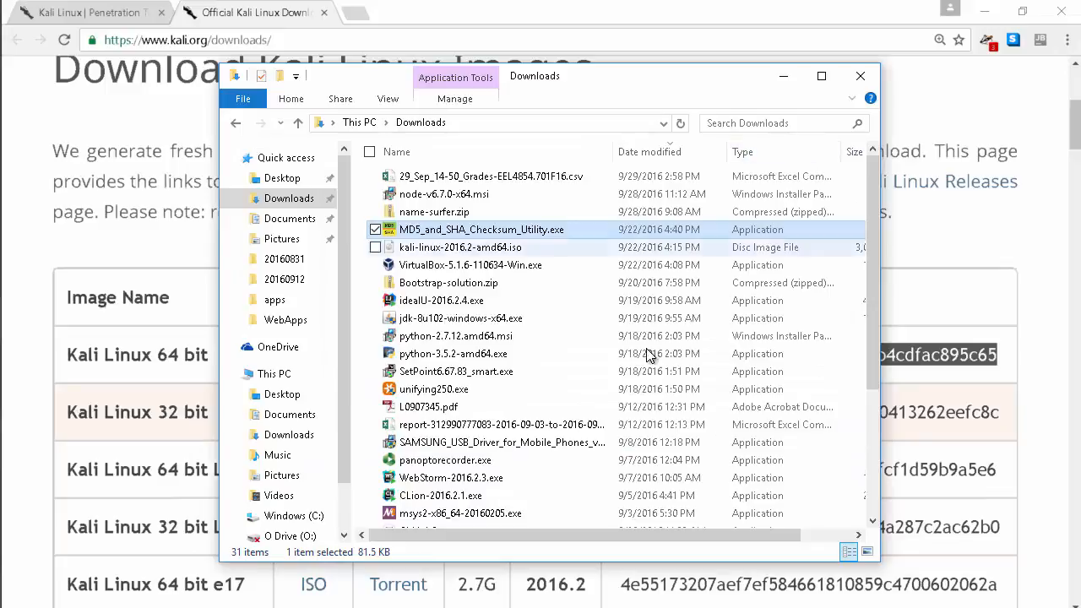
left_click(861, 75)
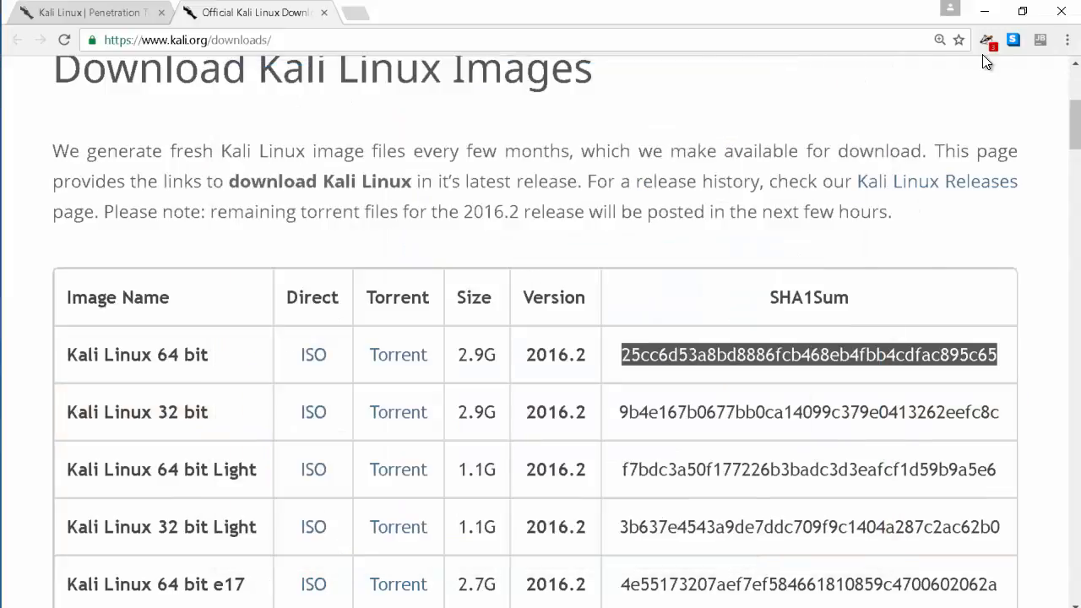
left_click(985, 12)
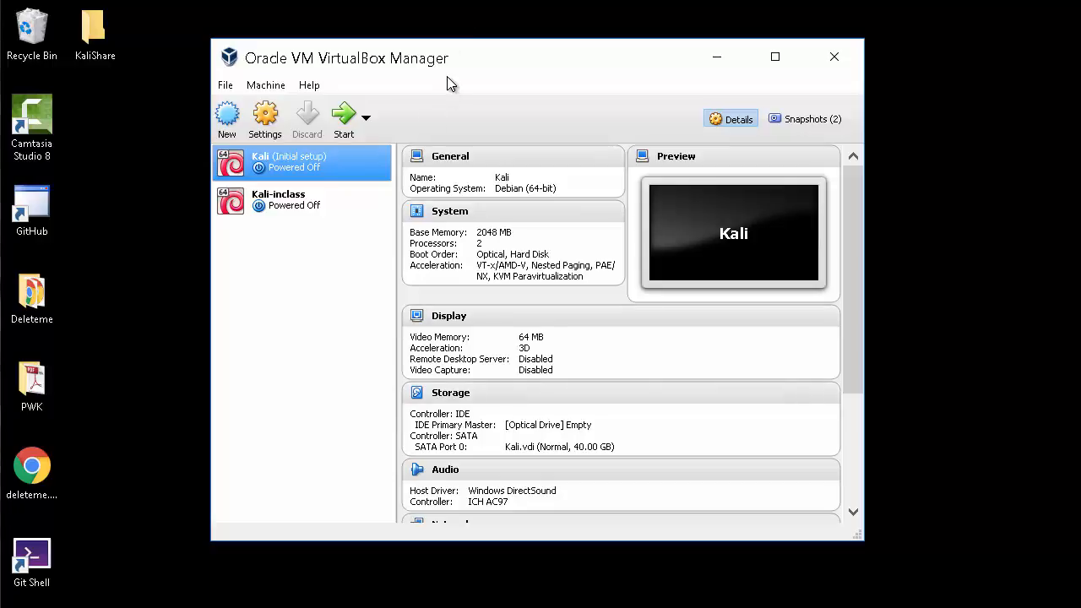
Name the new machine Kali-demo with type Linux and version Debian (64-bit)
left_click(227, 118)
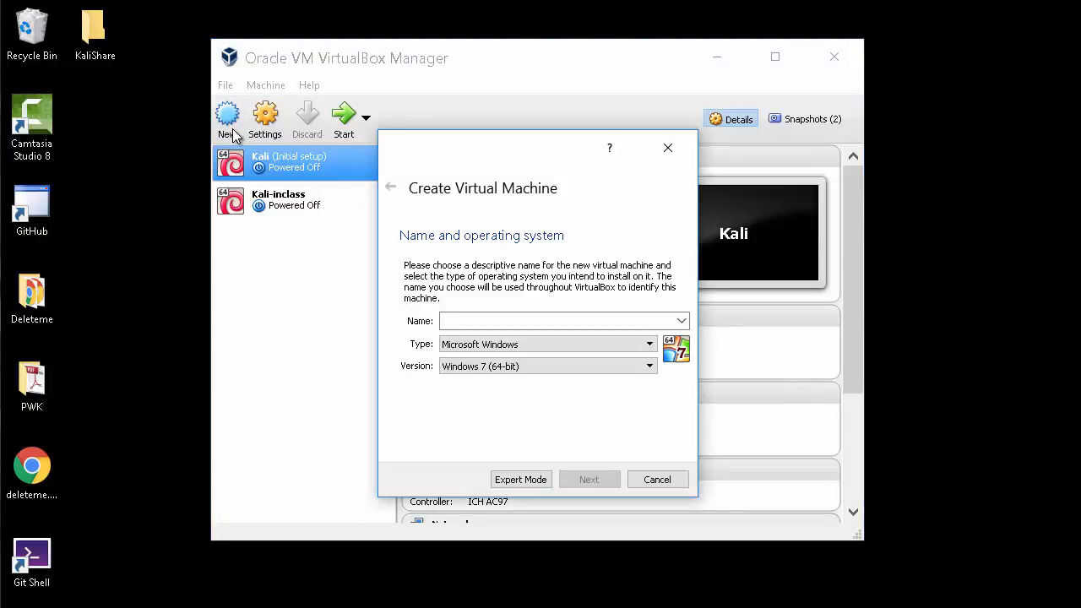
type("Kali-demo")
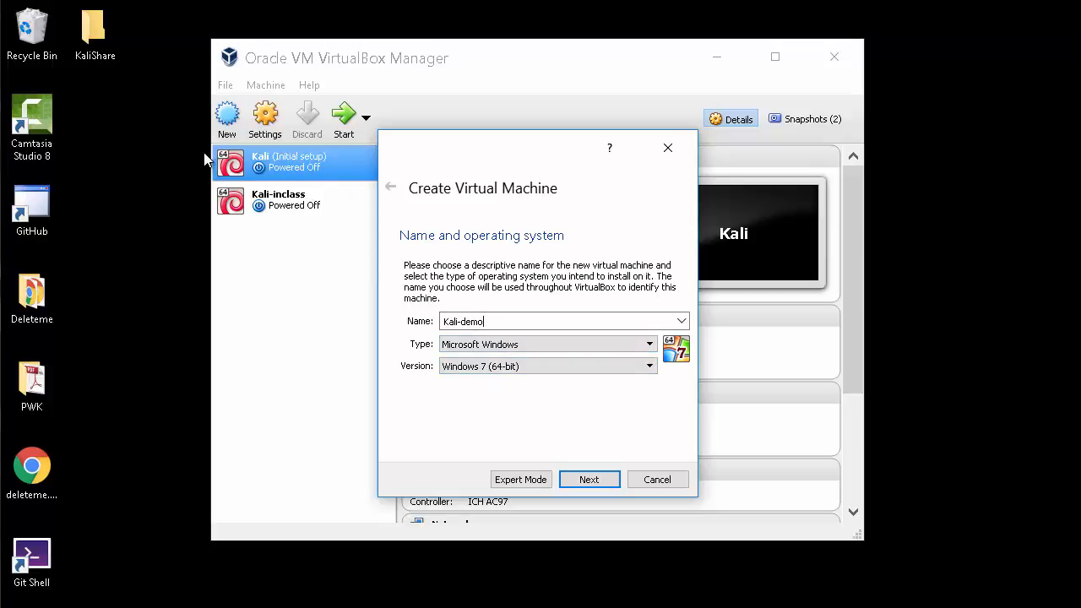
left_click(547, 340)
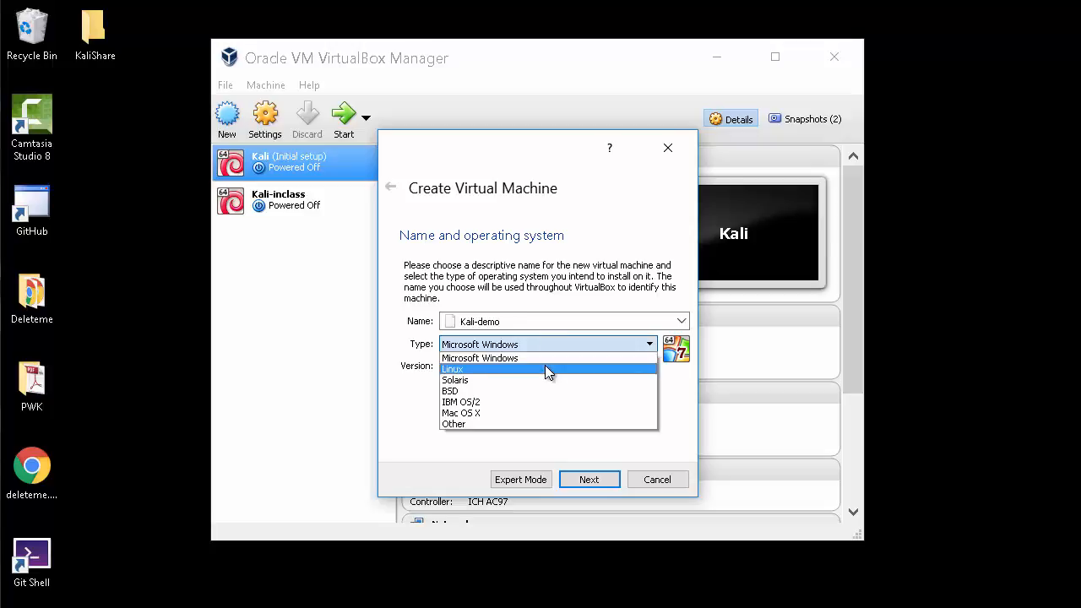
left_click(545, 369)
left_click(544, 365)
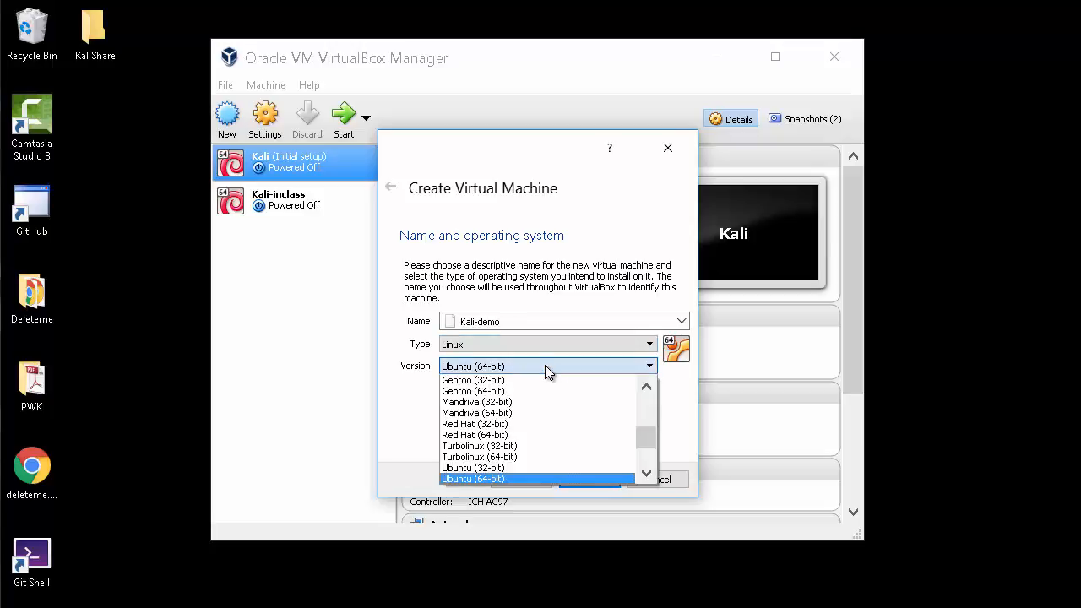
left_click_drag(643, 440, 637, 417)
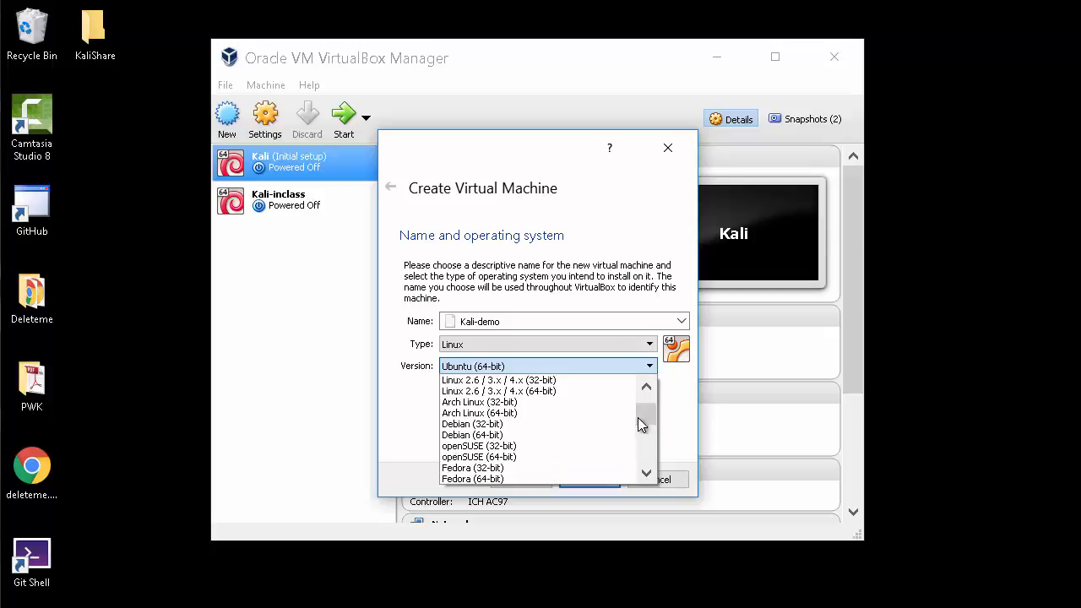
left_click(504, 435)
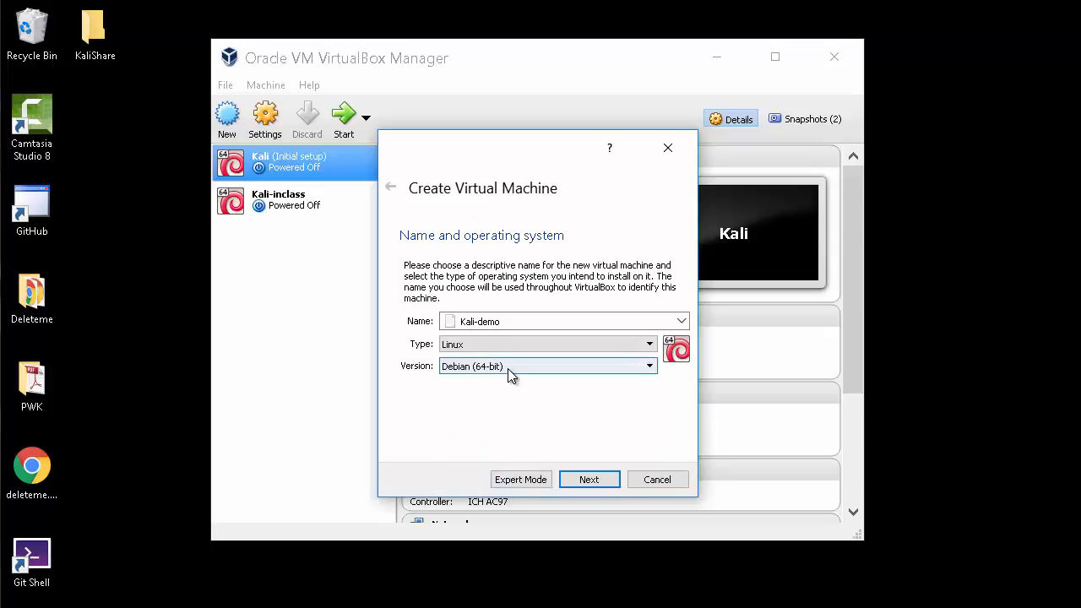
left_click(594, 483)
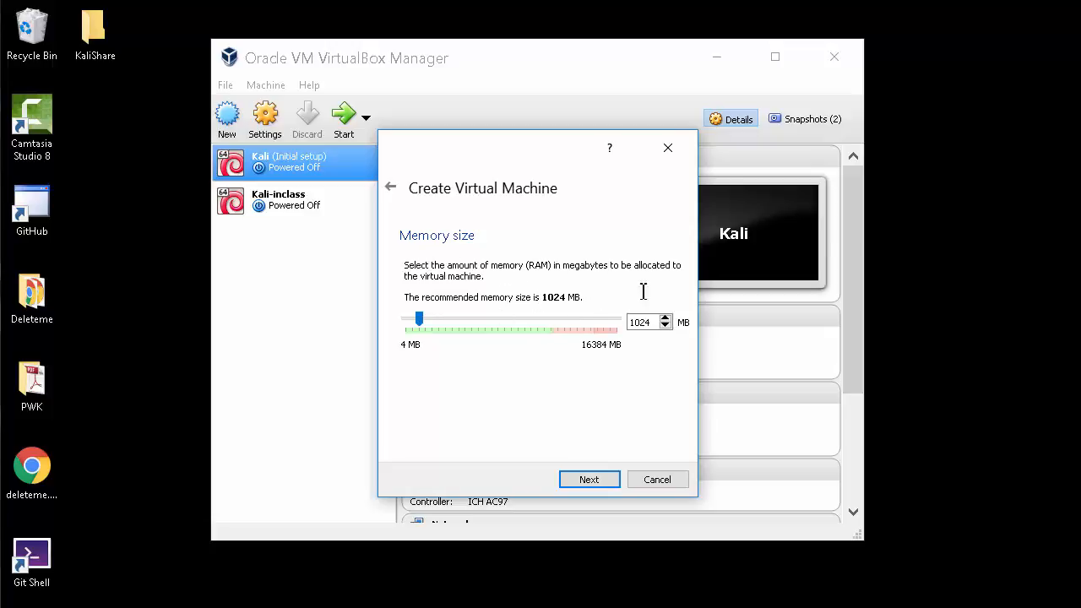
Allocate 2048 MB of memory and choose to create a new virtual hard disk now
left_click(639, 321)
key("BackSpace")
key("BackSpace")
type("20")
key("BackSpace")
key("BackSpace")
type("48")
left_click(587, 480)
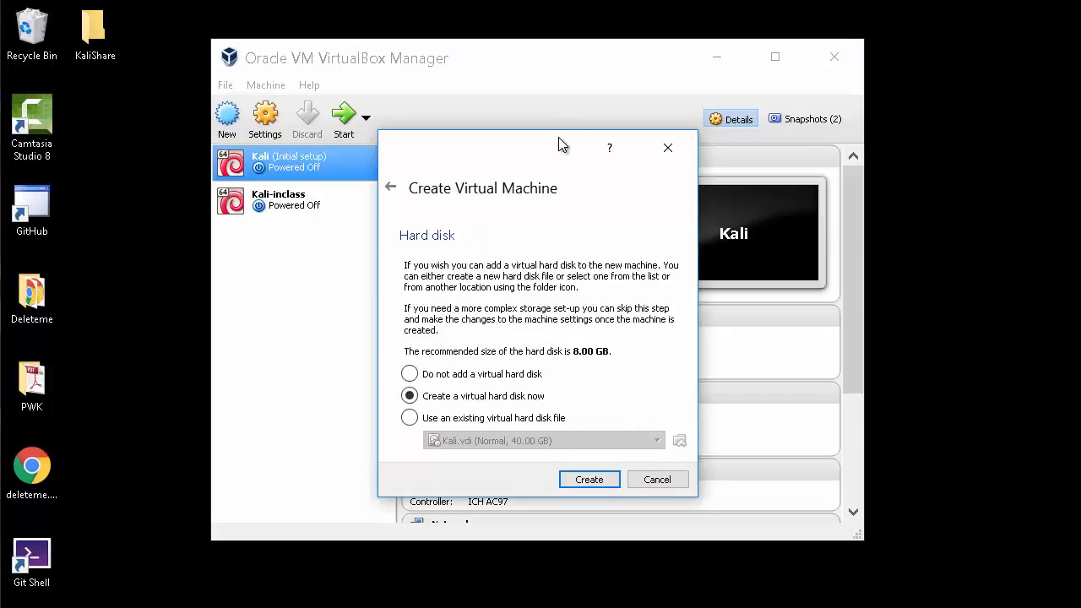
left_click_drag(558, 145, 578, 88)
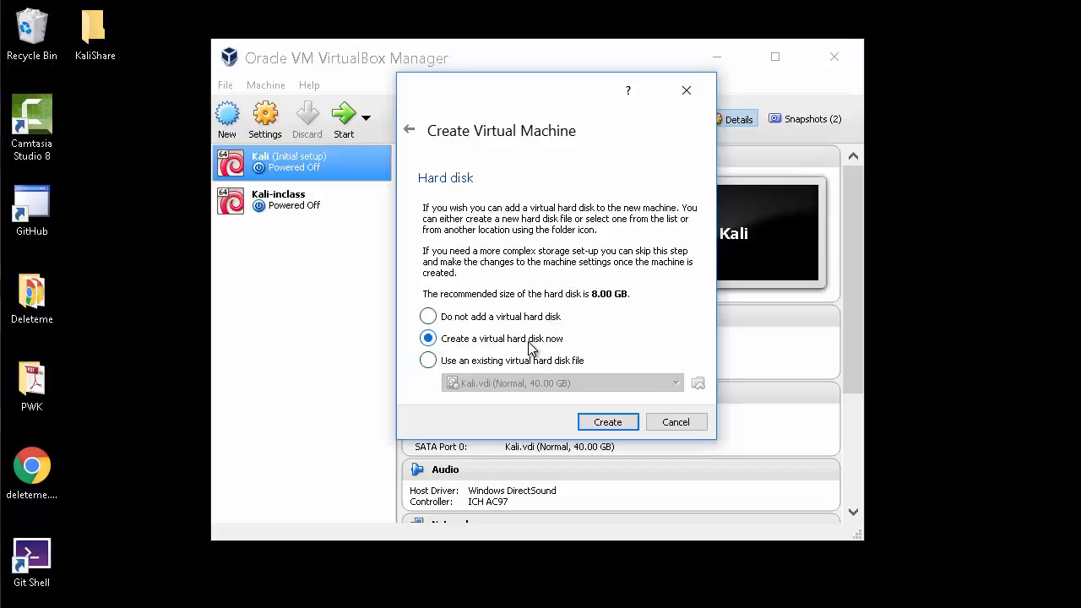
left_click(607, 422)
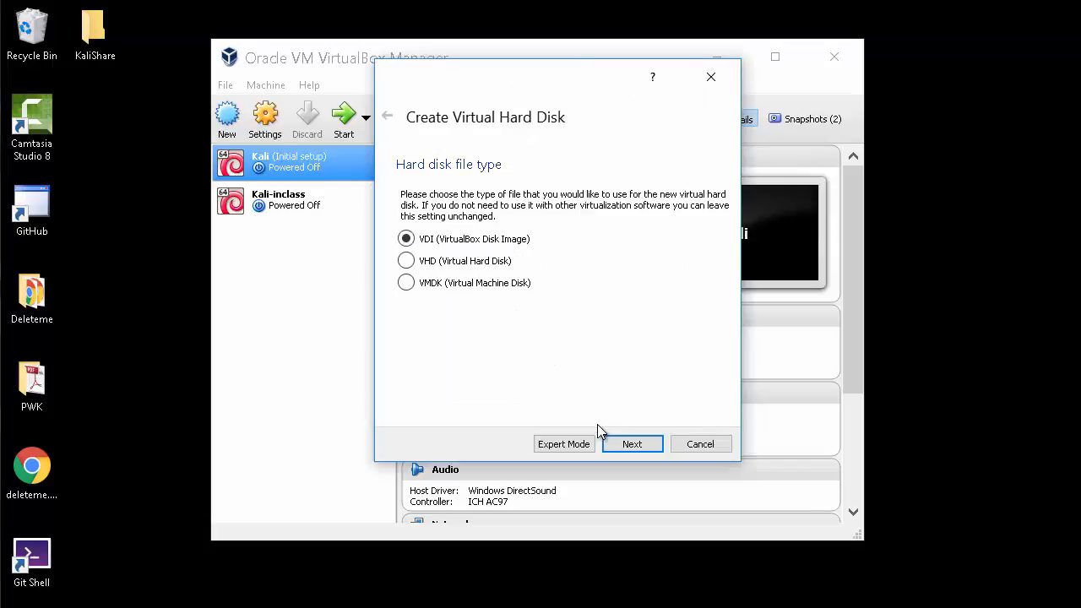
Give Kali-demo a dynamically allocated VDI disk sized 40 GB instead of 8 GB
left_click(624, 446)
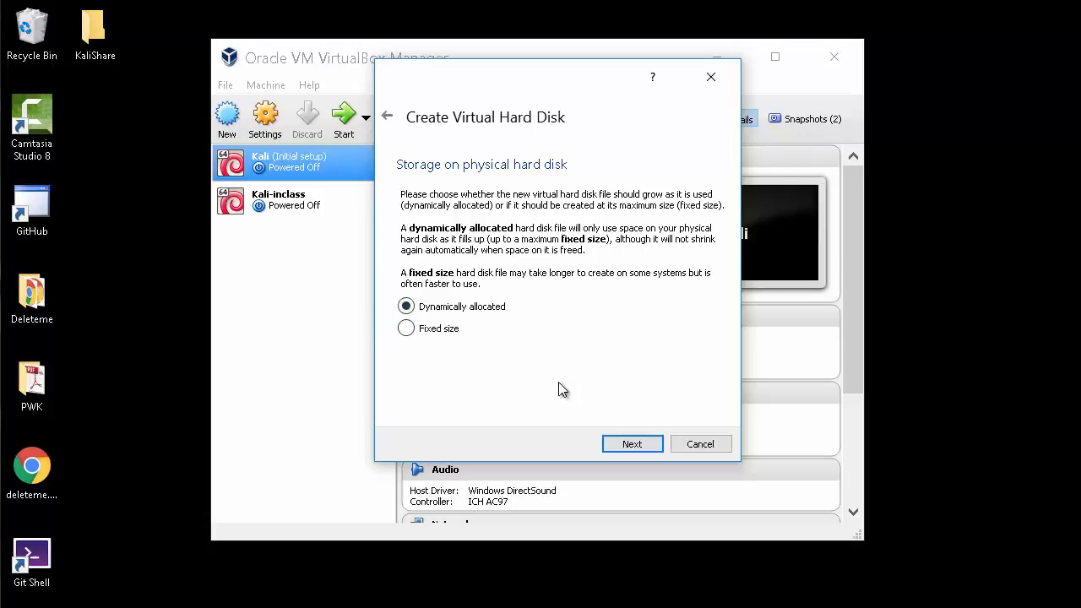
left_click(635, 447)
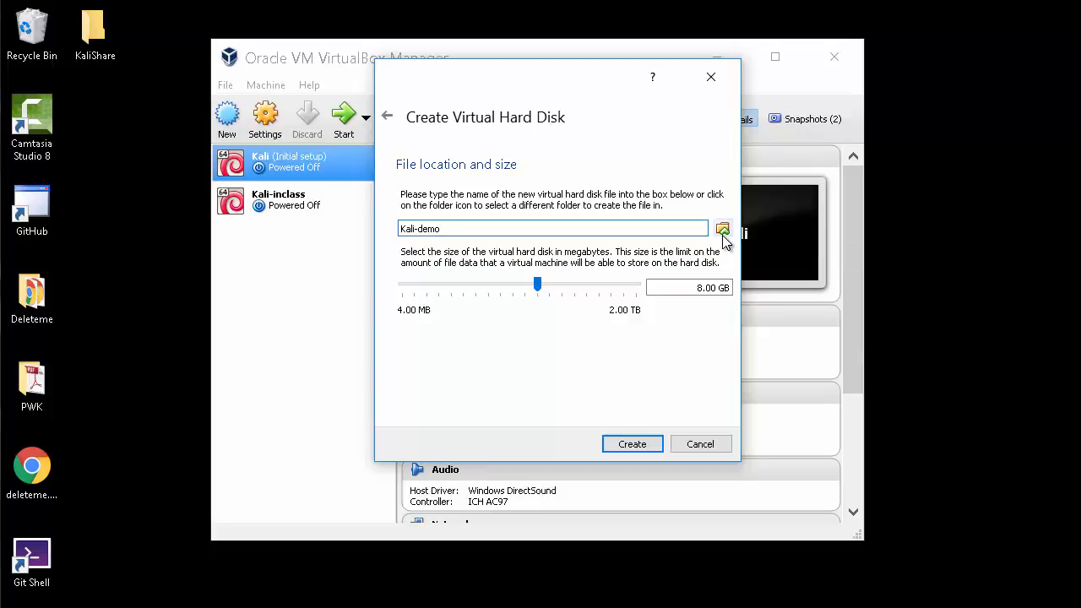
left_click(698, 287)
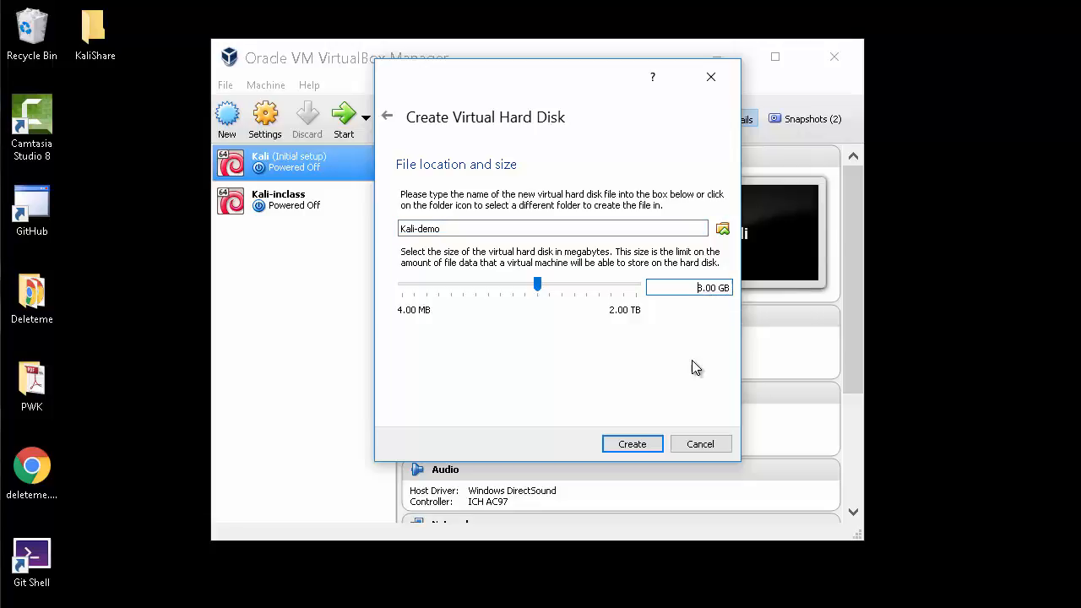
key("Delete")
type("40")
left_click(639, 445)
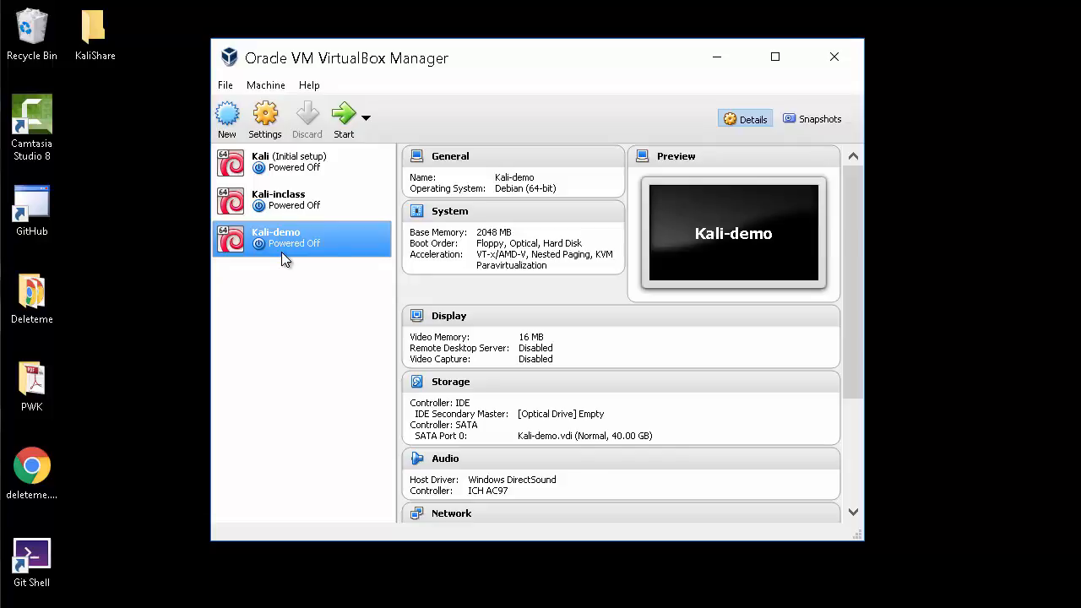
Open Kali-demo's settings, look through the General tabs, then switch to System
left_click(265, 118)
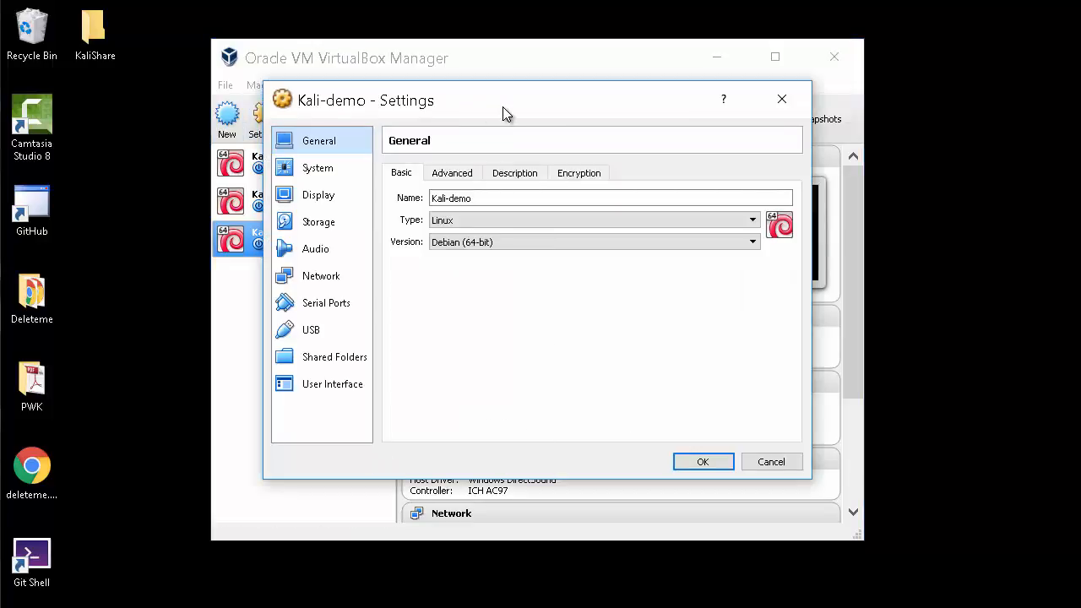
left_click(446, 178)
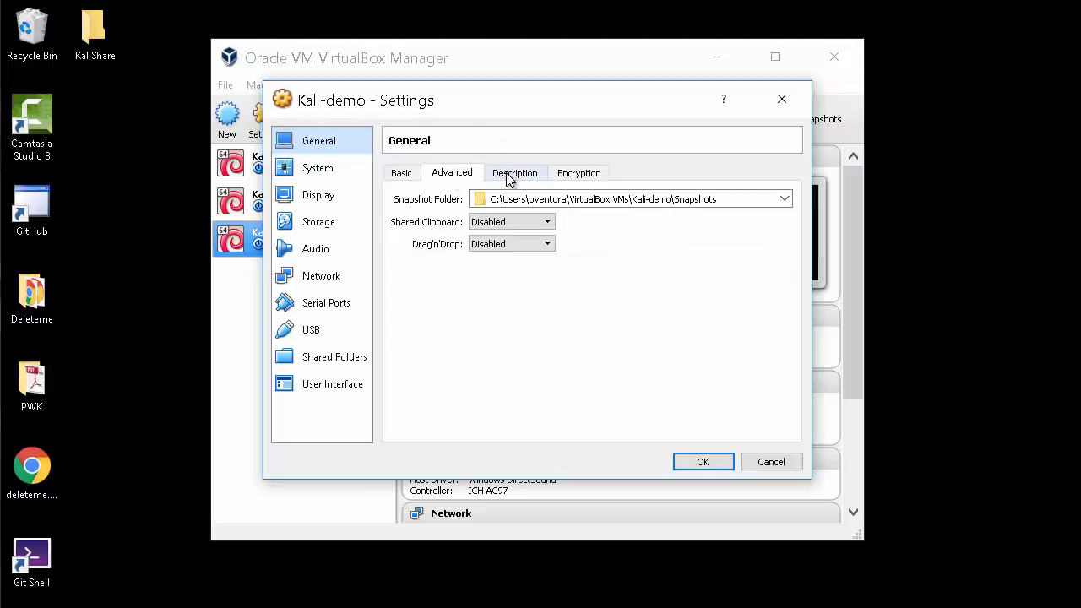
left_click(512, 175)
left_click(566, 176)
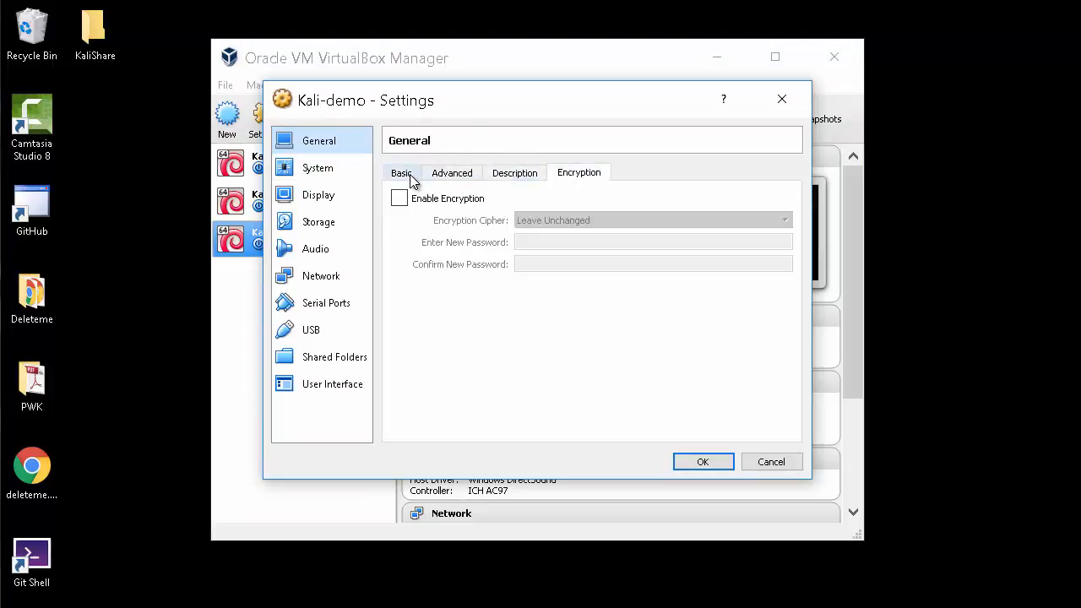
left_click(408, 176)
left_click(319, 169)
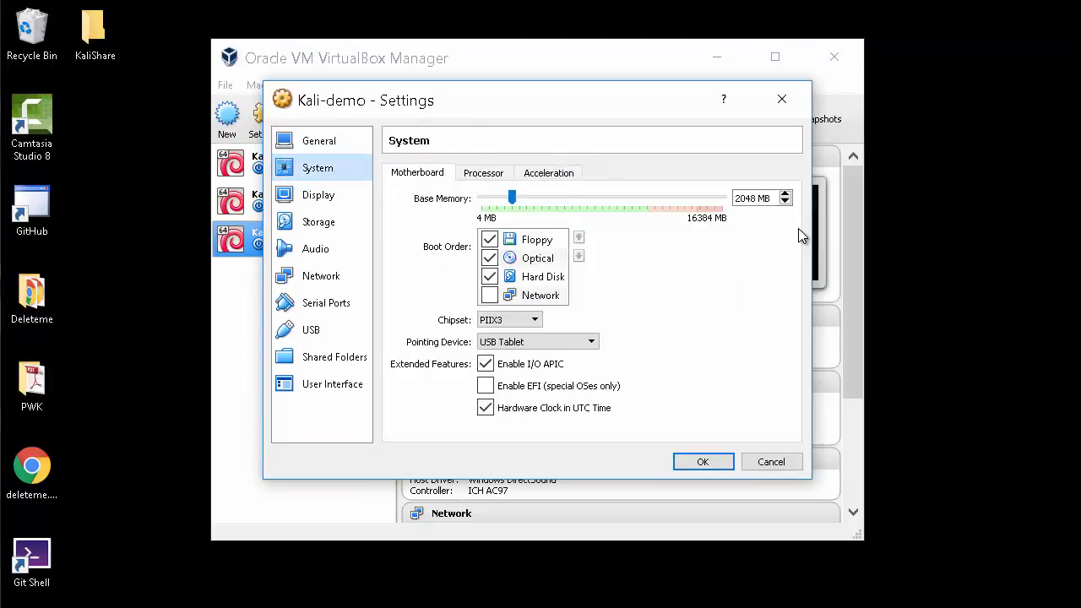
Drop Floppy from the boot order, assign 2 processors, and enable PAE/NX
left_click(490, 240)
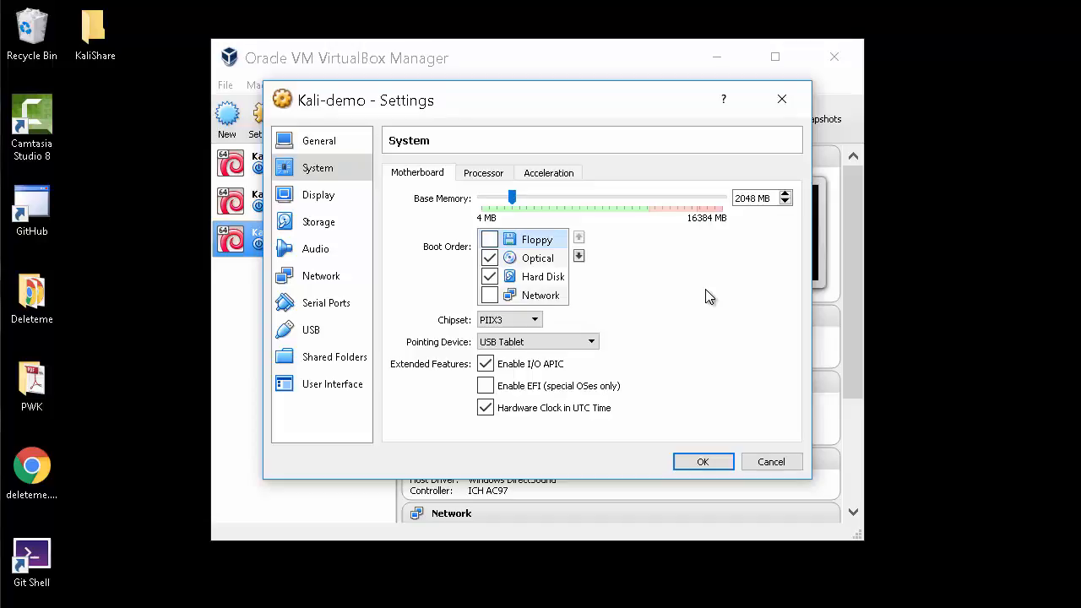
left_click(484, 175)
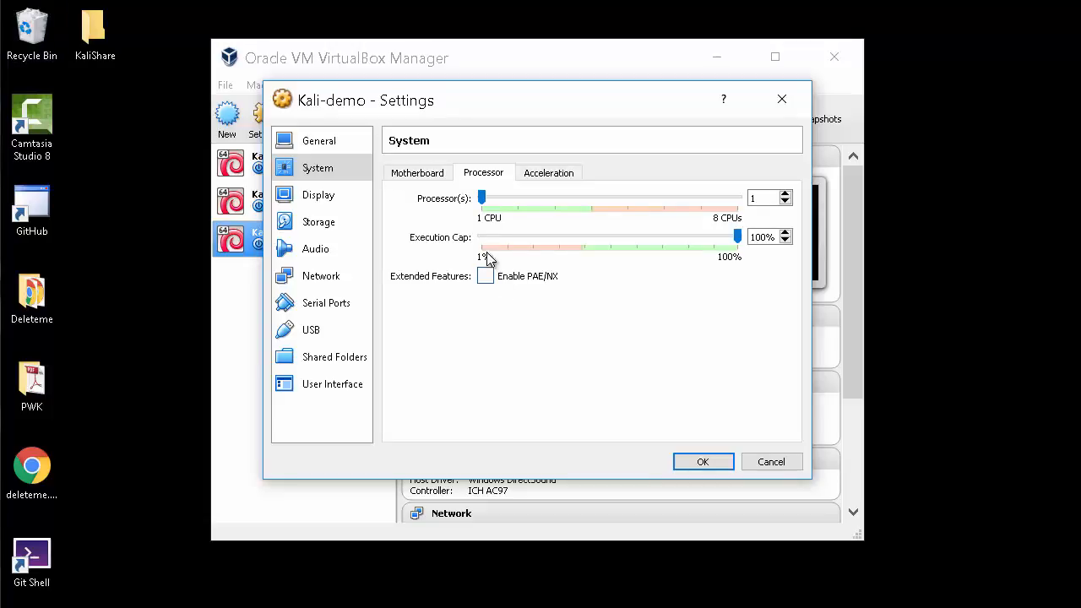
left_click_drag(482, 198, 516, 207)
left_click(486, 285)
left_click(545, 174)
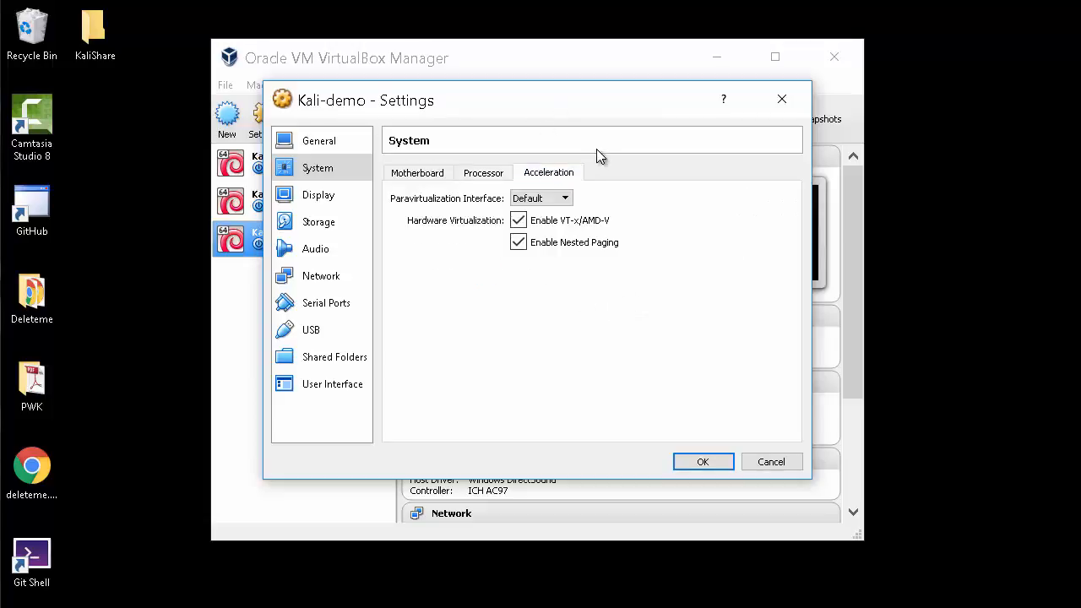
left_click(409, 173)
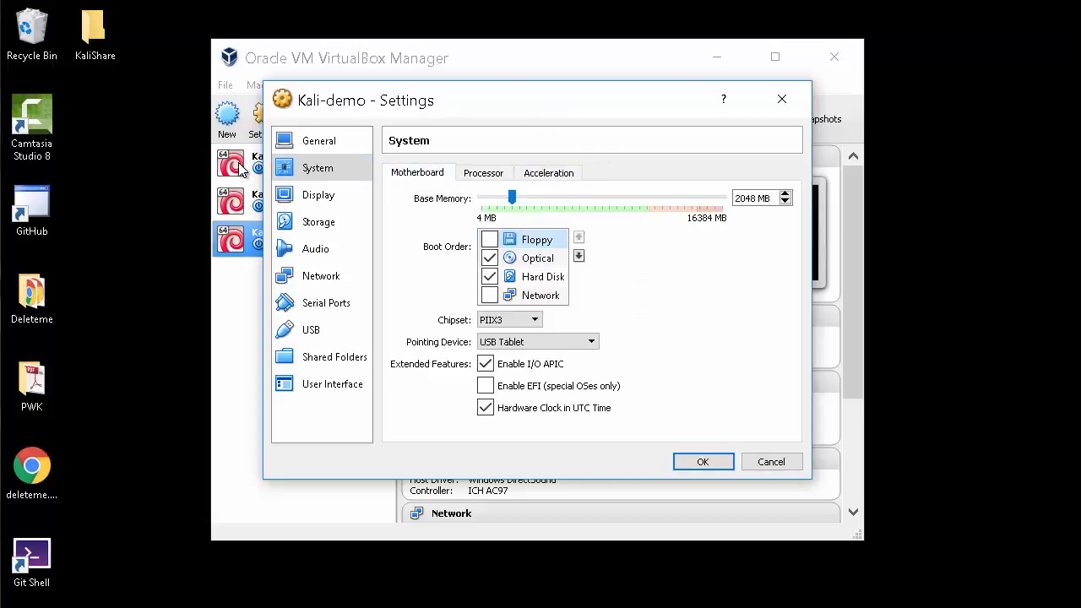
Change Display video memory from 16 MB to 64 MB and save the settings
left_click(328, 201)
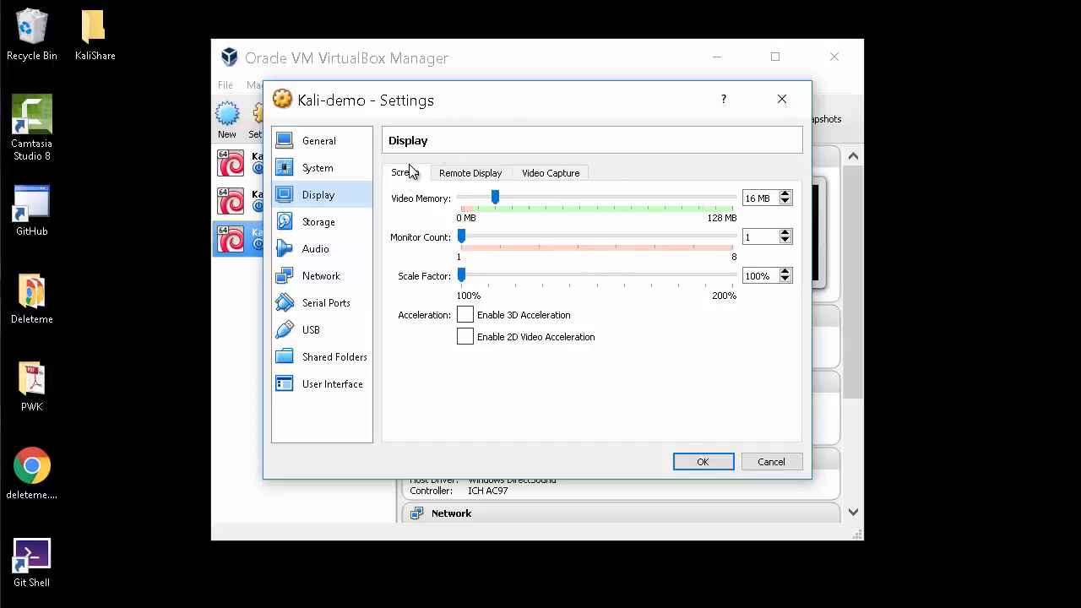
left_click(748, 199)
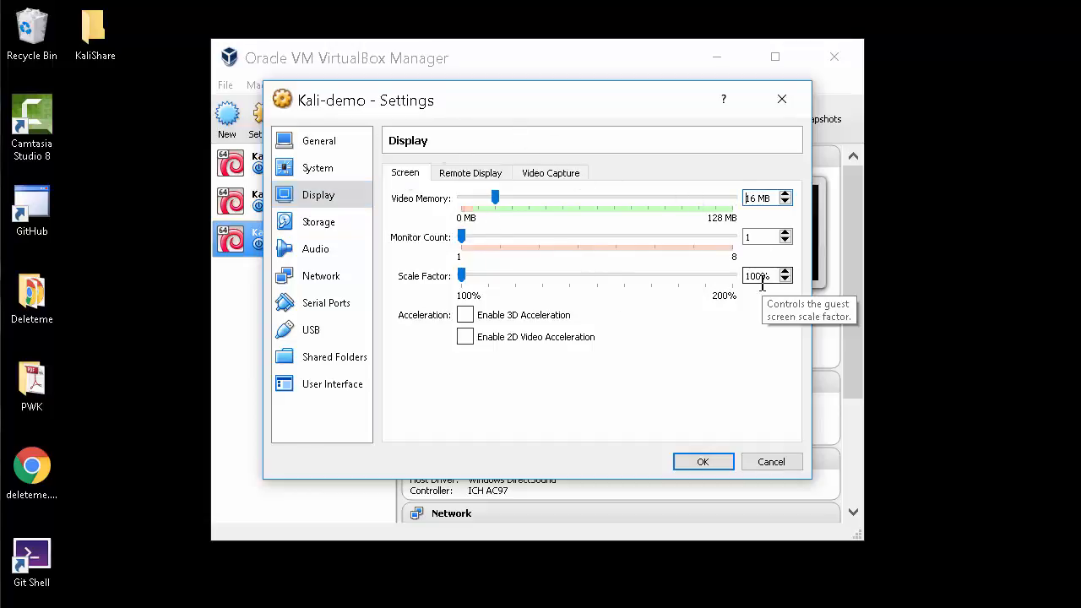
key("BackSpace")
key("BackSpace")
type("64")
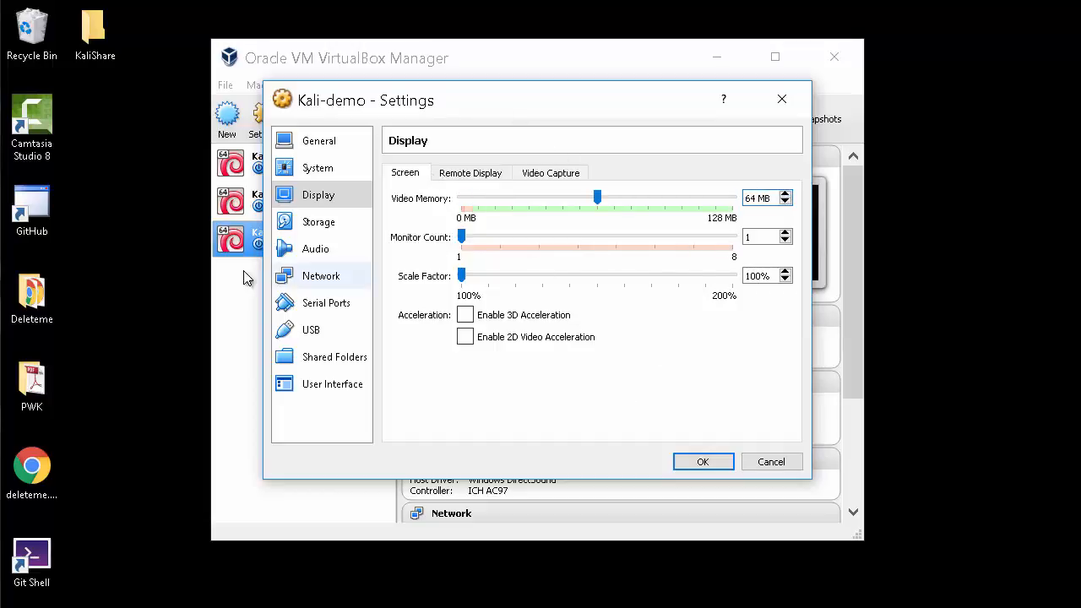
left_click(703, 463)
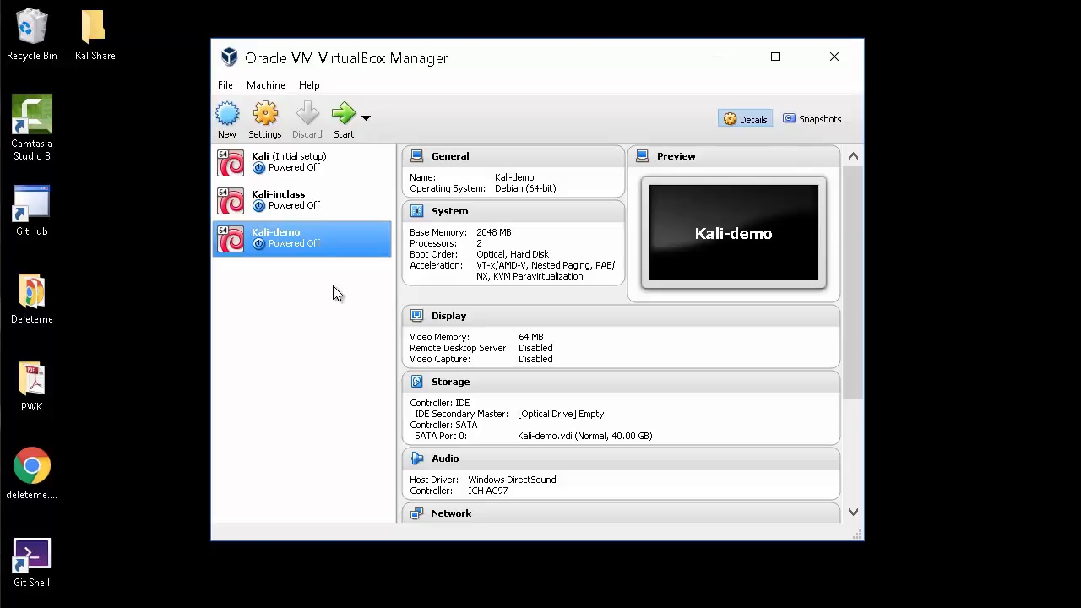
left_click_drag(469, 72, 496, 71)
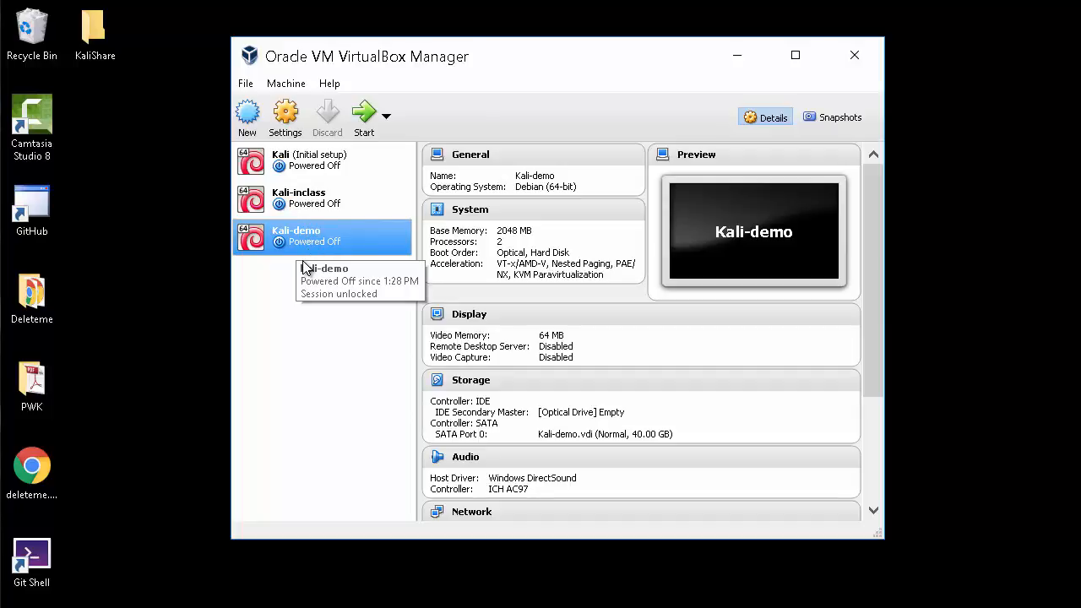
In Storage, remove the Empty optical drive, add a new one, and choose a disk image
left_click(288, 118)
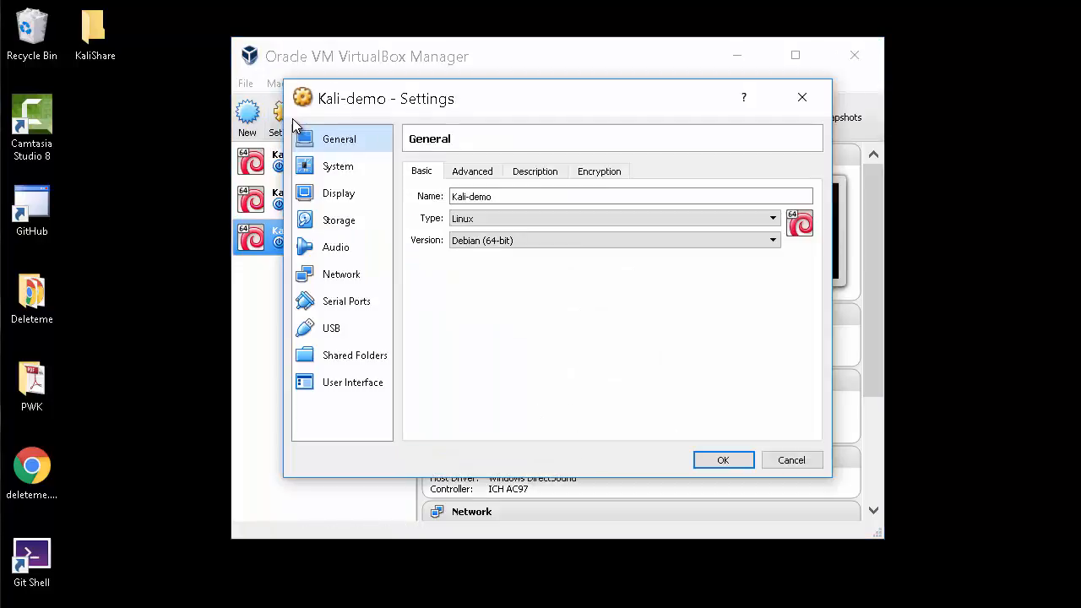
left_click(338, 220)
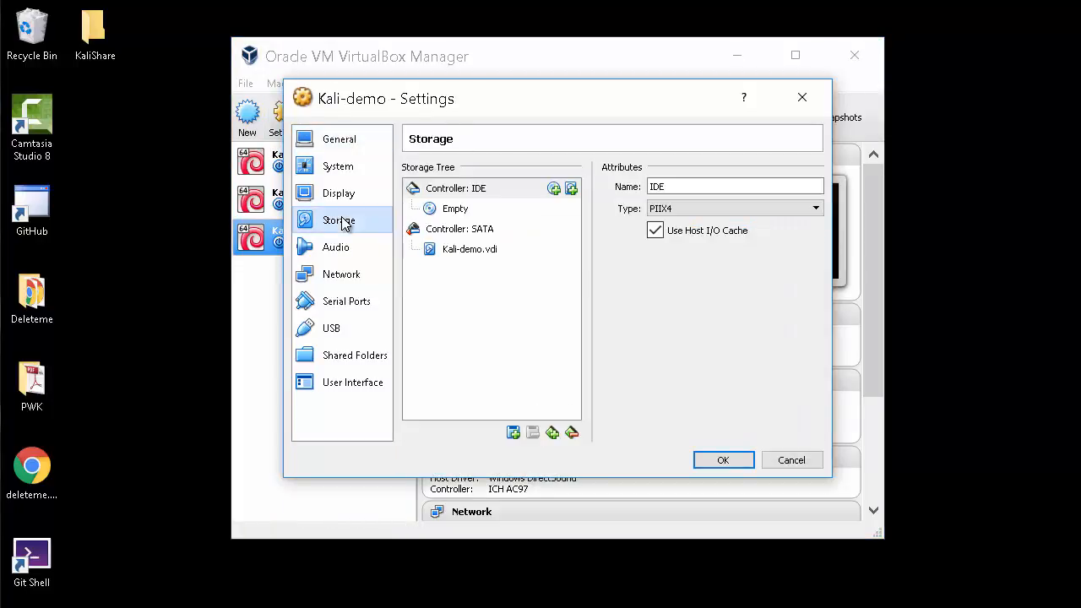
left_click(460, 211)
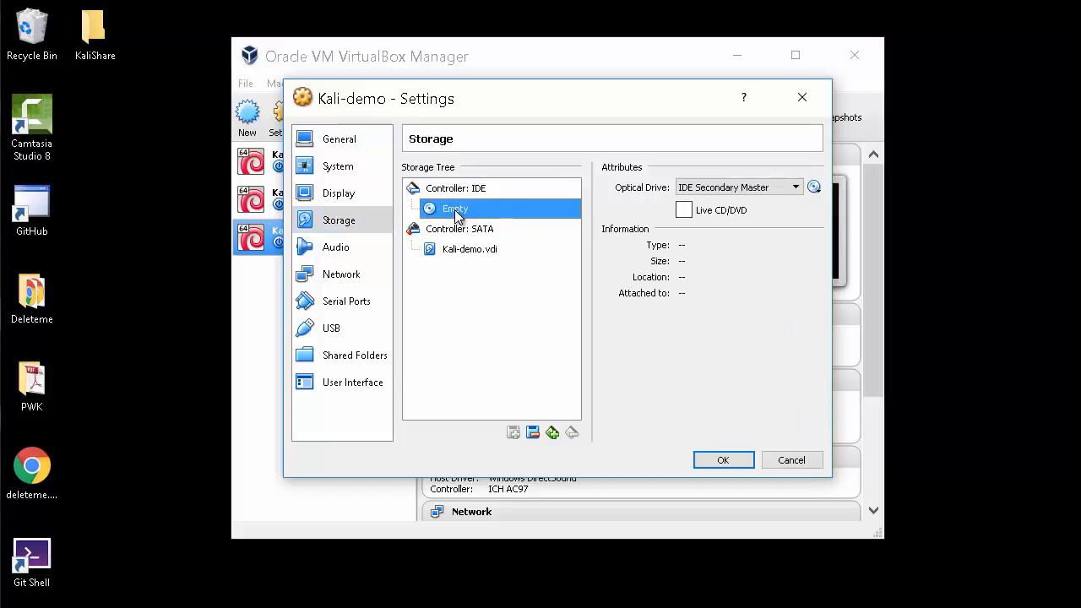
left_click(533, 434)
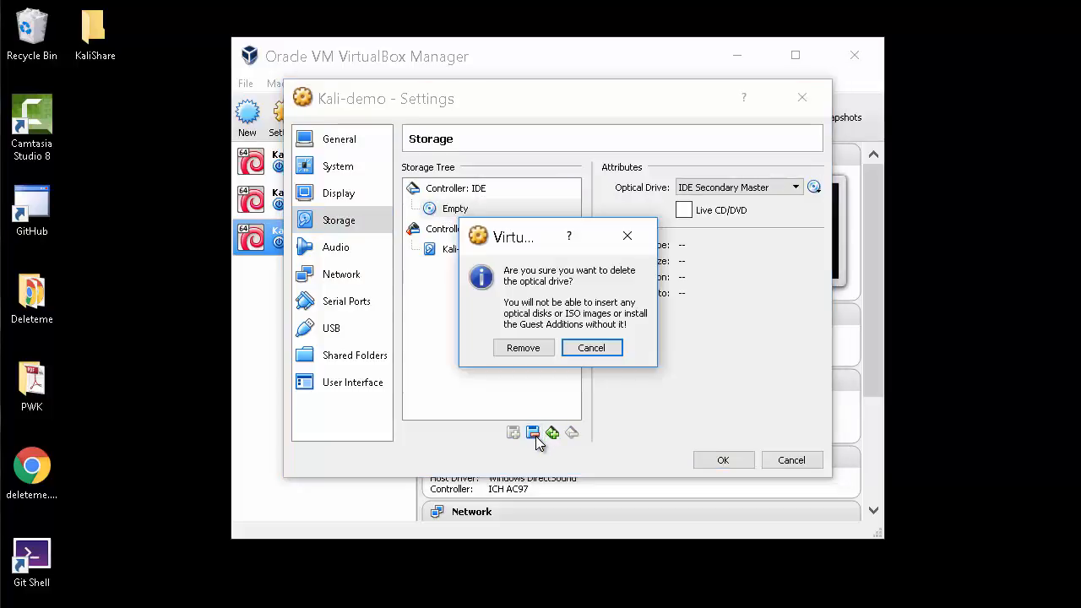
left_click(520, 355)
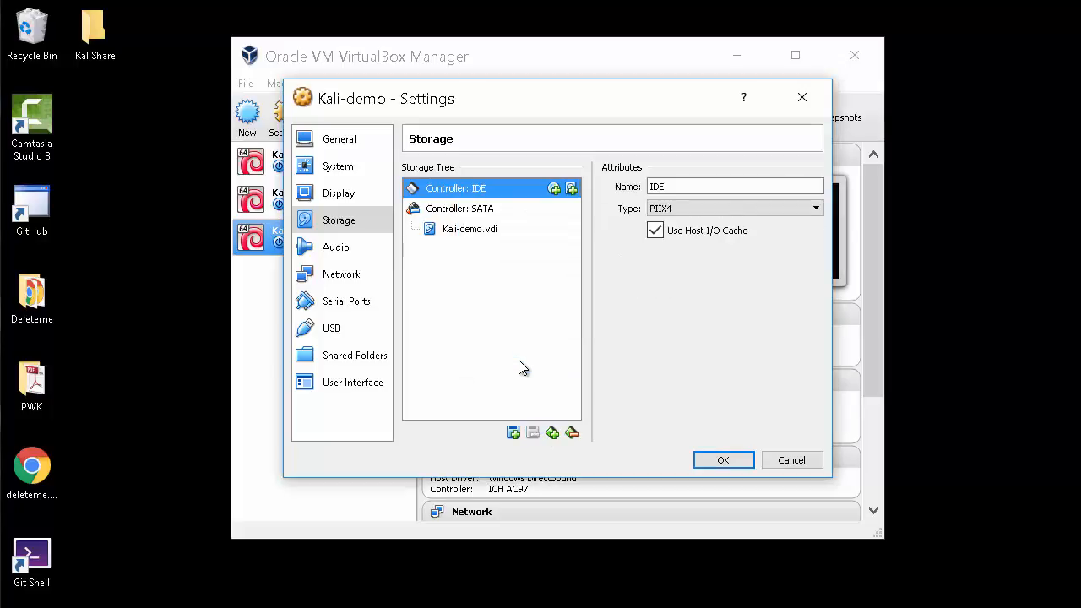
left_click(553, 190)
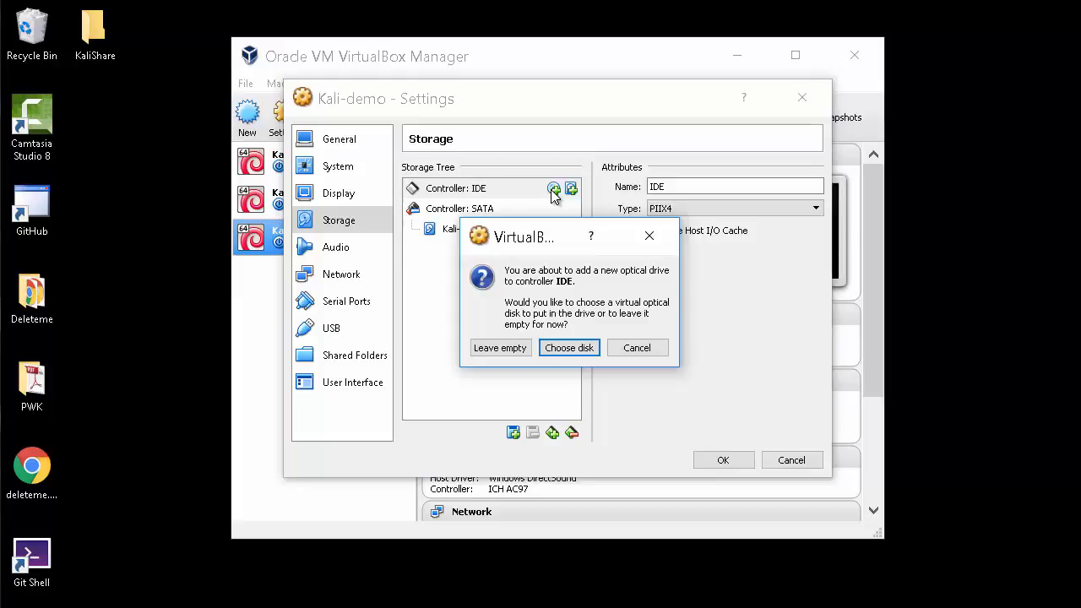
left_click(569, 348)
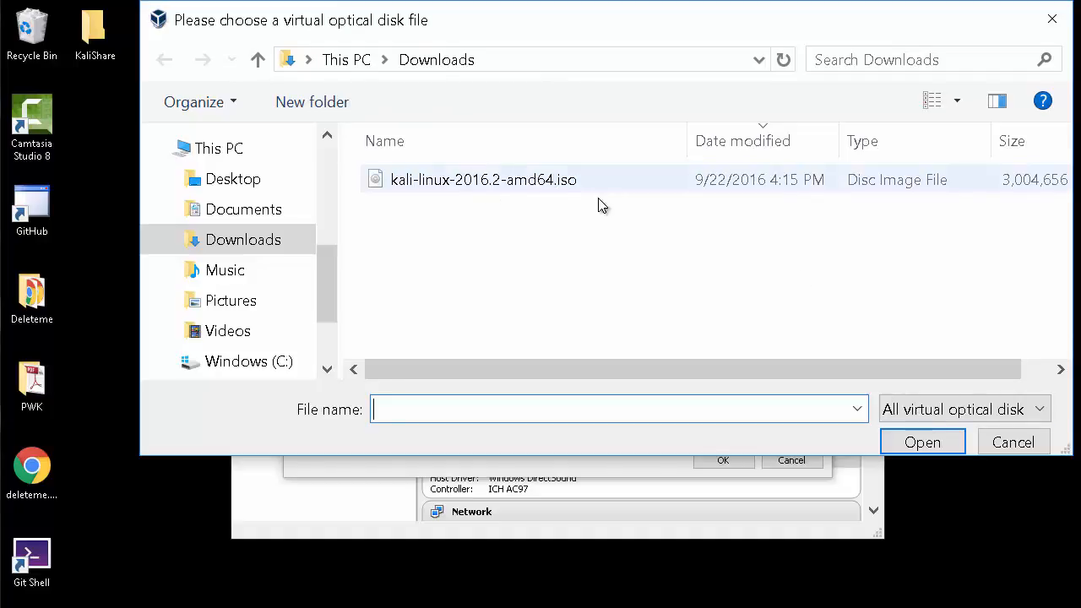
Attach kali-linux-2016.2-amd64.iso to Kali-demo's IDE optical drive as a Live CD/DVD and save the settings
left_click(433, 184)
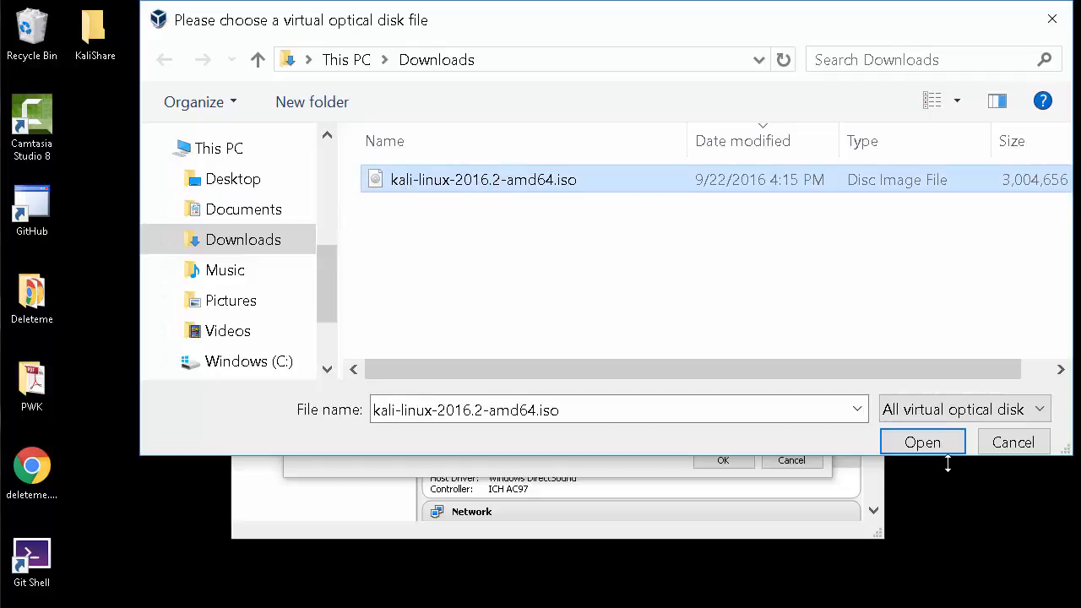
left_click(934, 441)
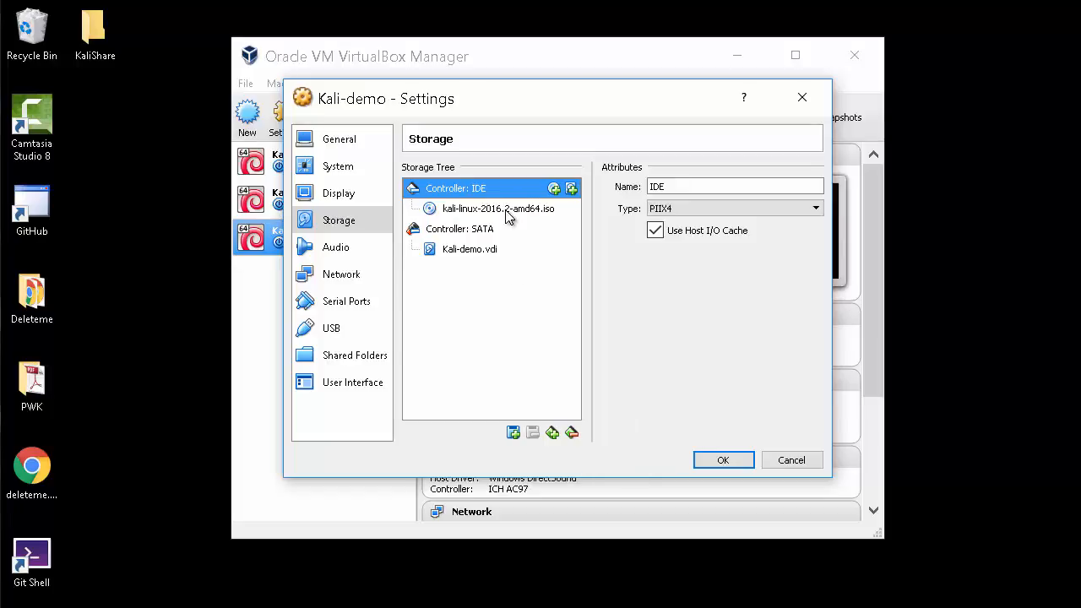
left_click(443, 211)
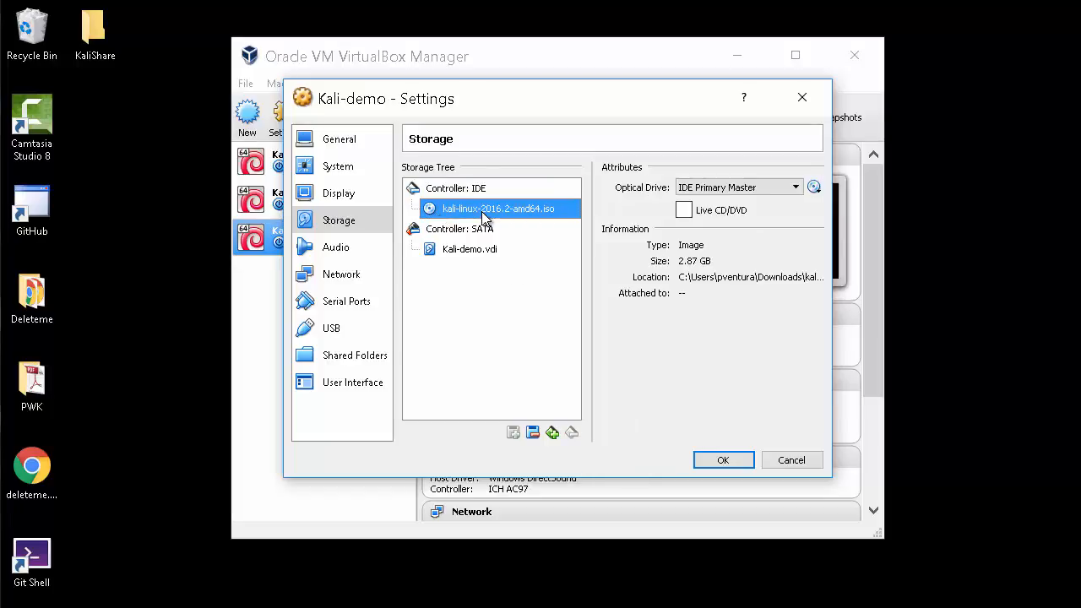
left_click(691, 213)
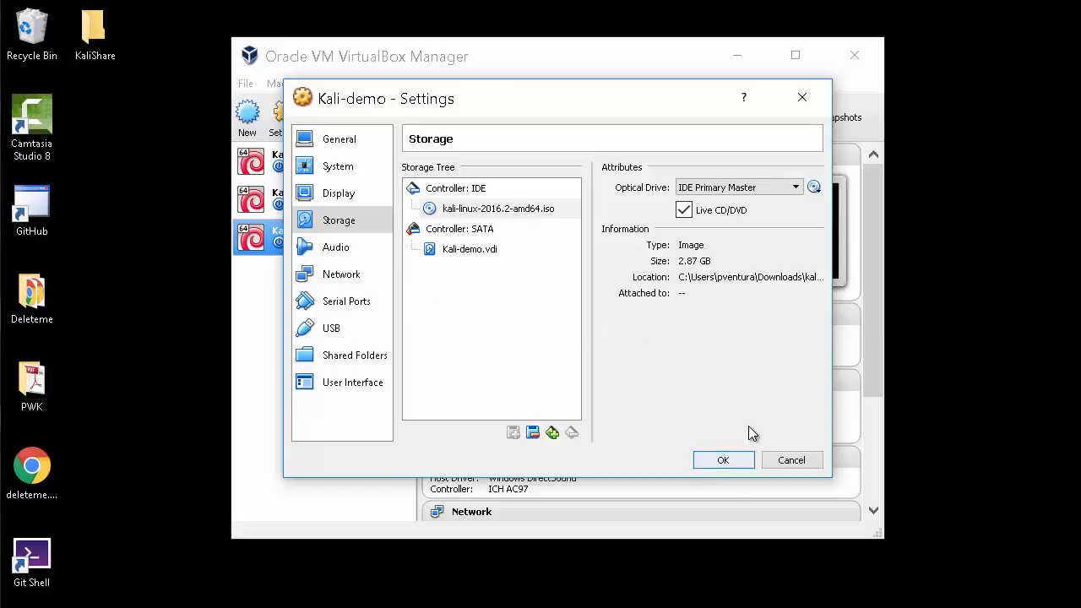
left_click(723, 460)
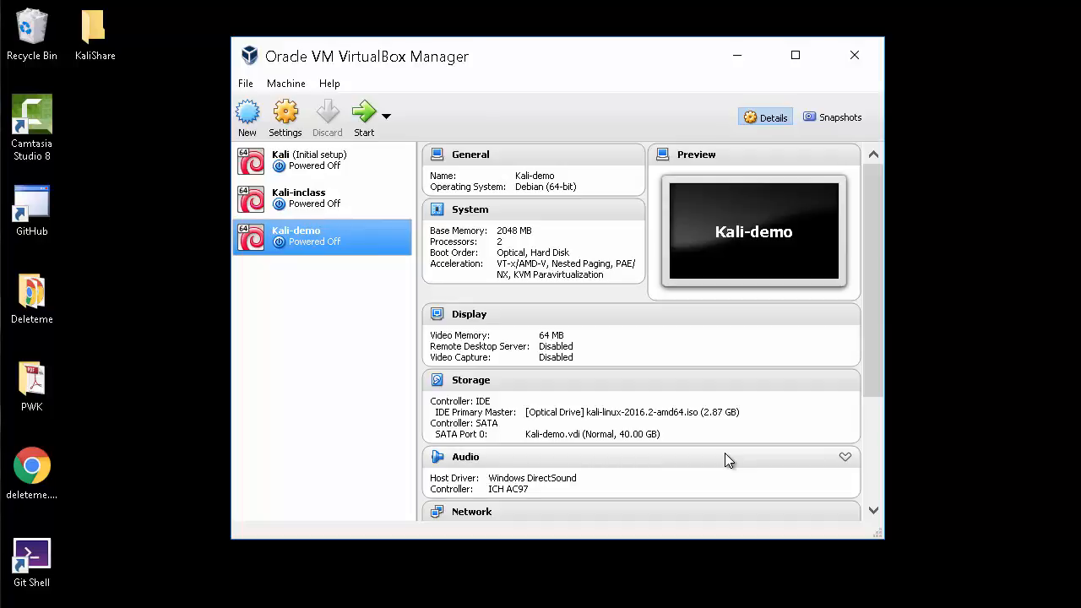
Start Kali-demo and launch Graphical install from the ISO boot menu
left_click(362, 122)
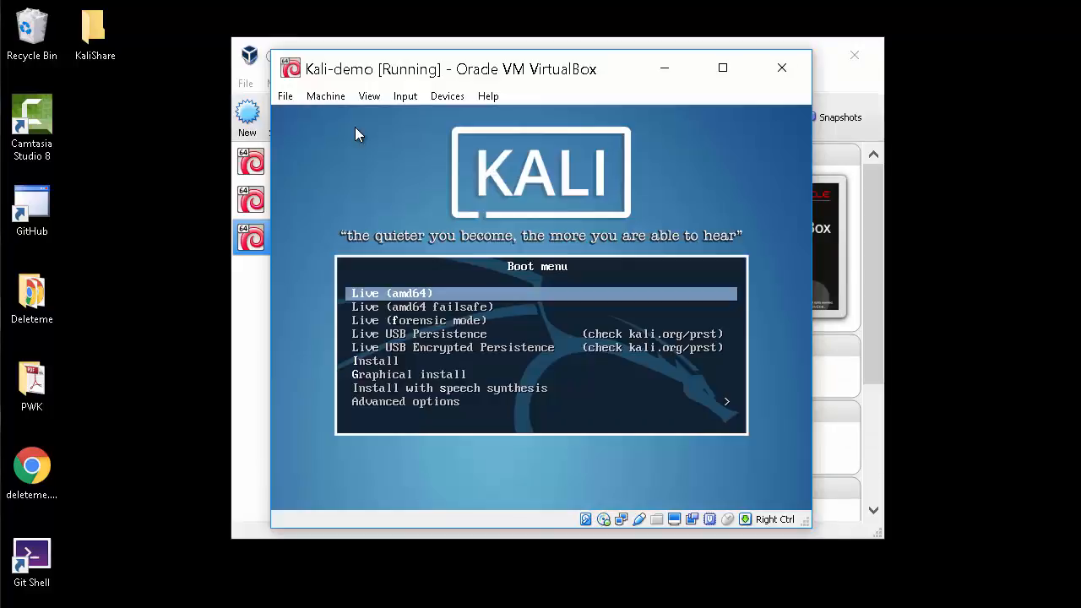
key("Down")
key("Down")
key("Down")
key("Down")
key("Down")
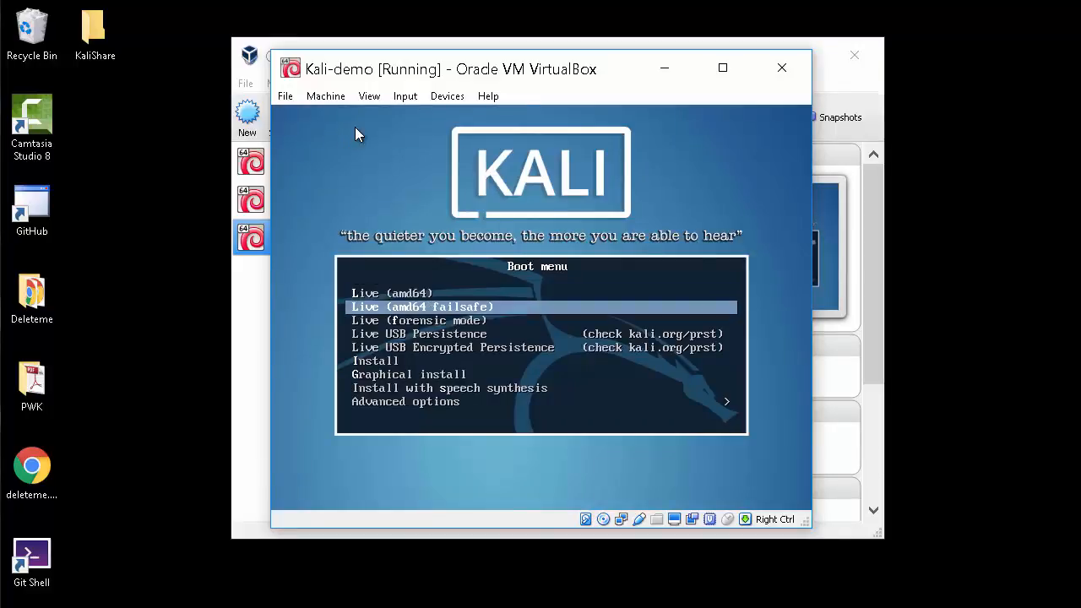
key("Down")
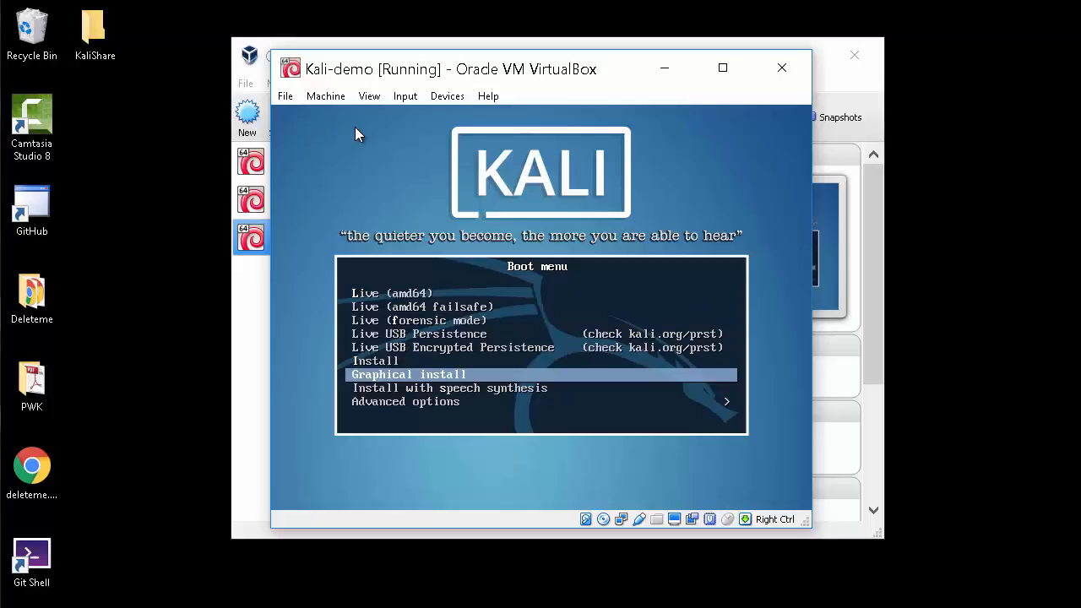
key("Return")
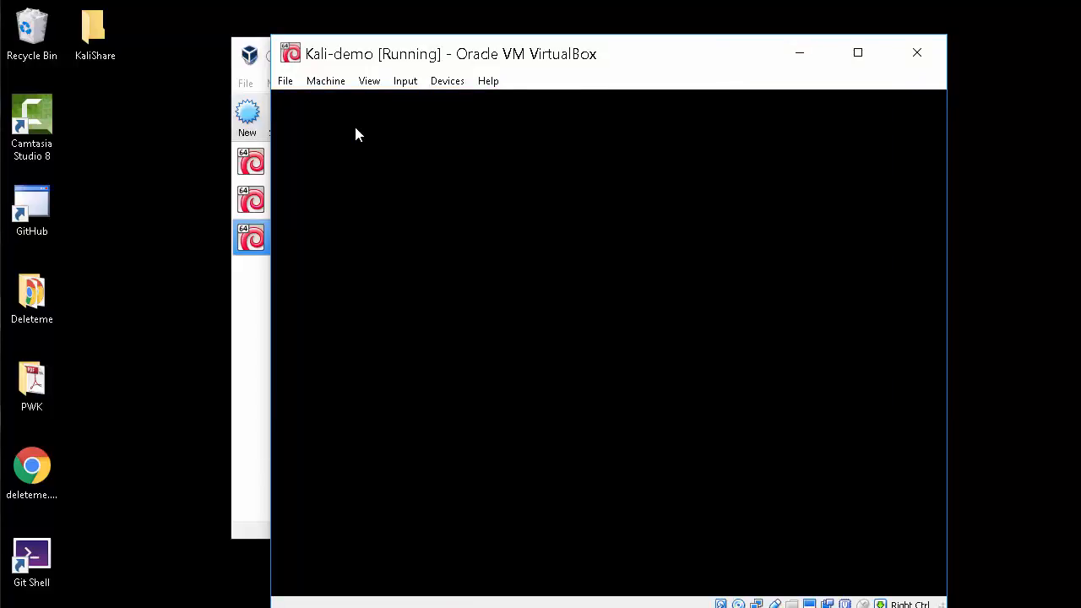
left_click_drag(507, 65, 464, 28)
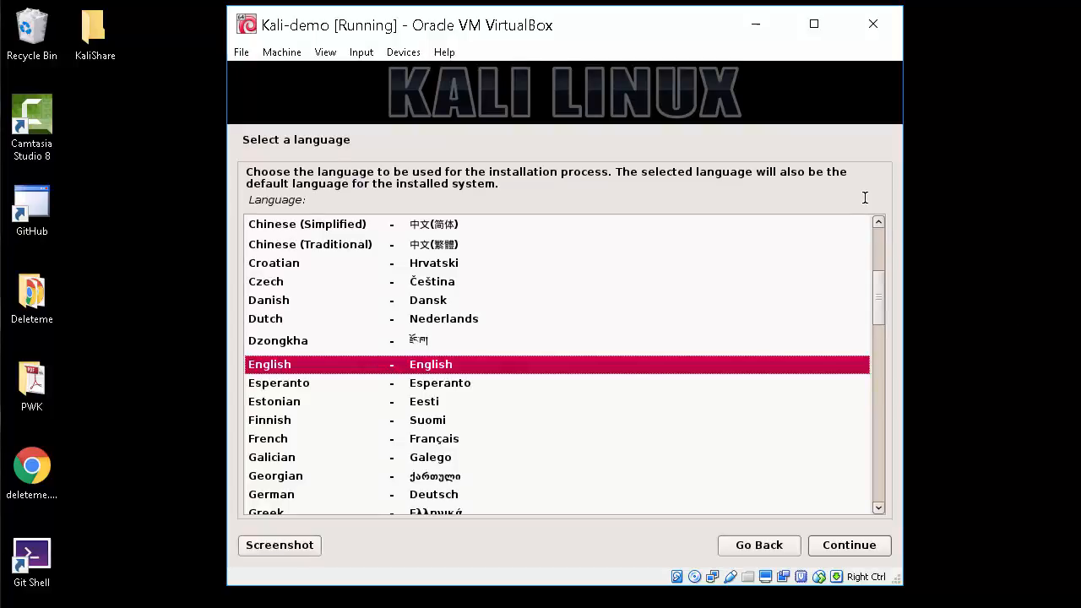
Keep English language, United States location and the American English keymap in the installer
left_click_drag(715, 34, 710, 37)
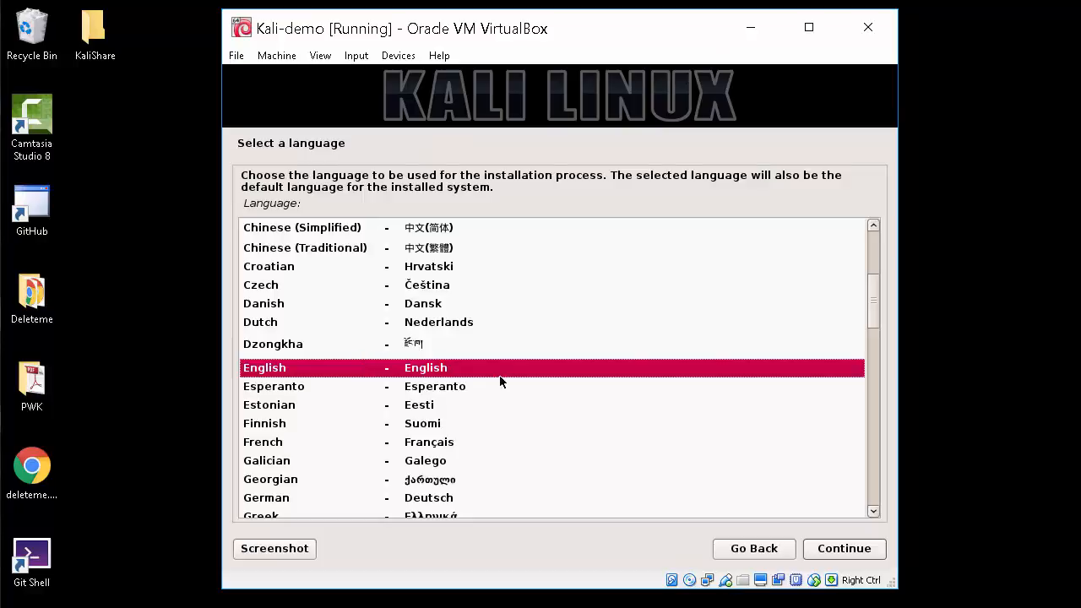
left_click(850, 553)
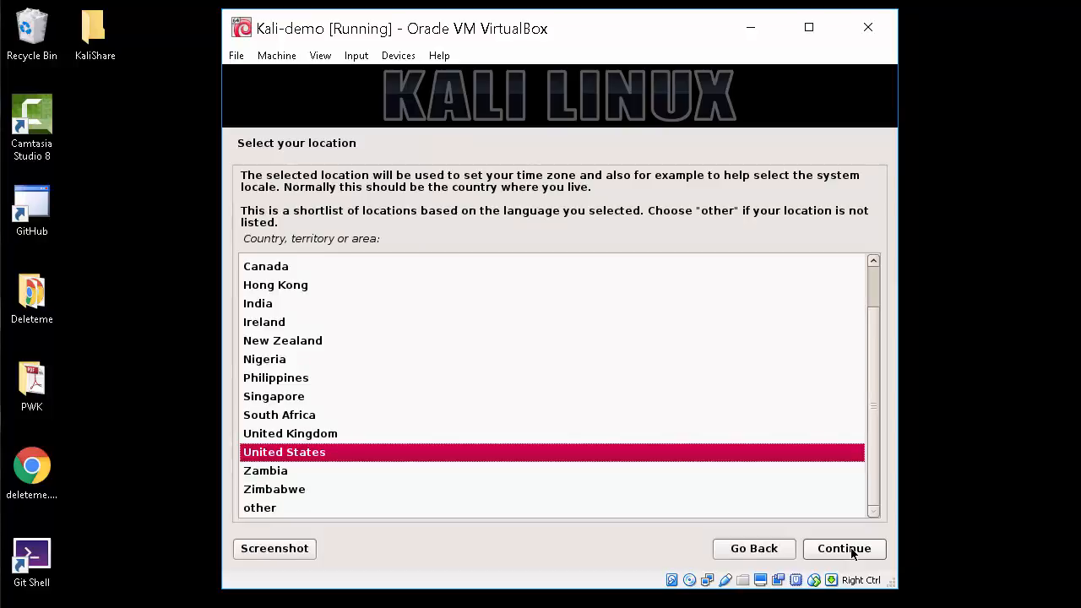
left_click(852, 553)
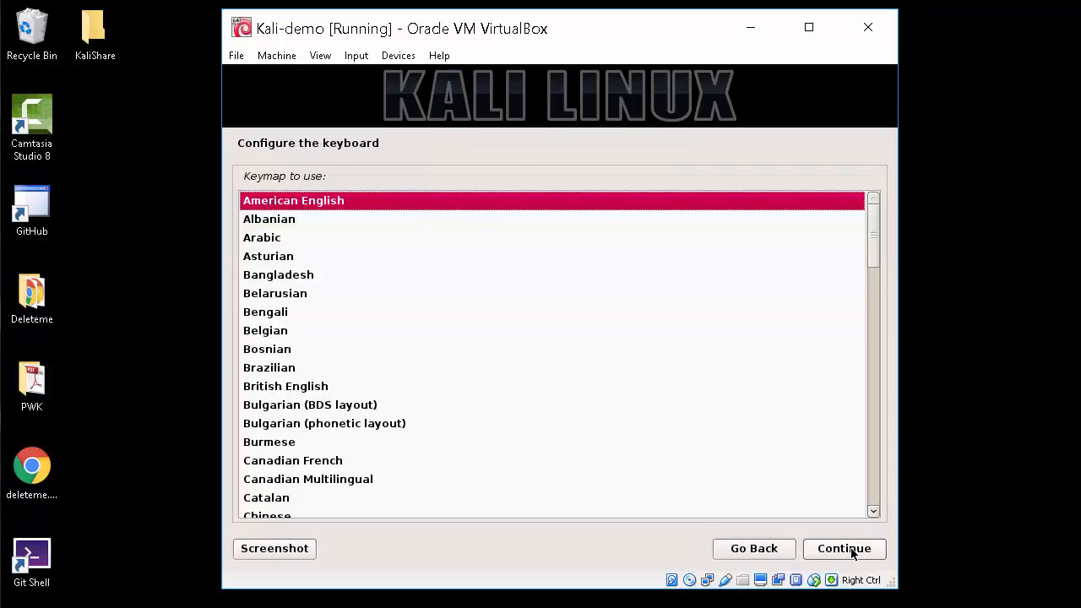
left_click(845, 549)
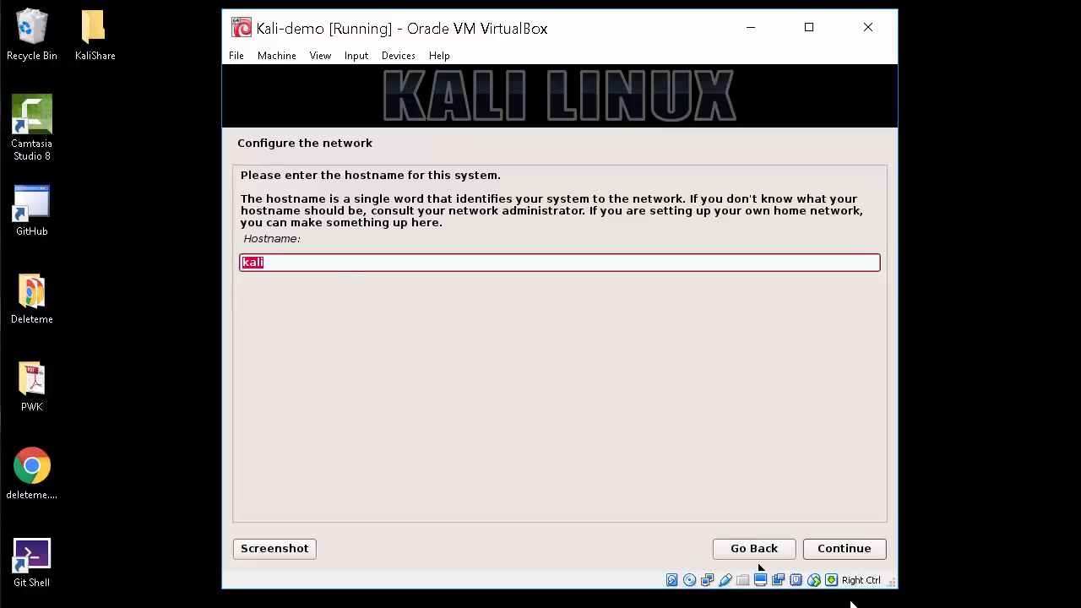
Keep the hostname kali and continue with an empty domain name
left_click(820, 548)
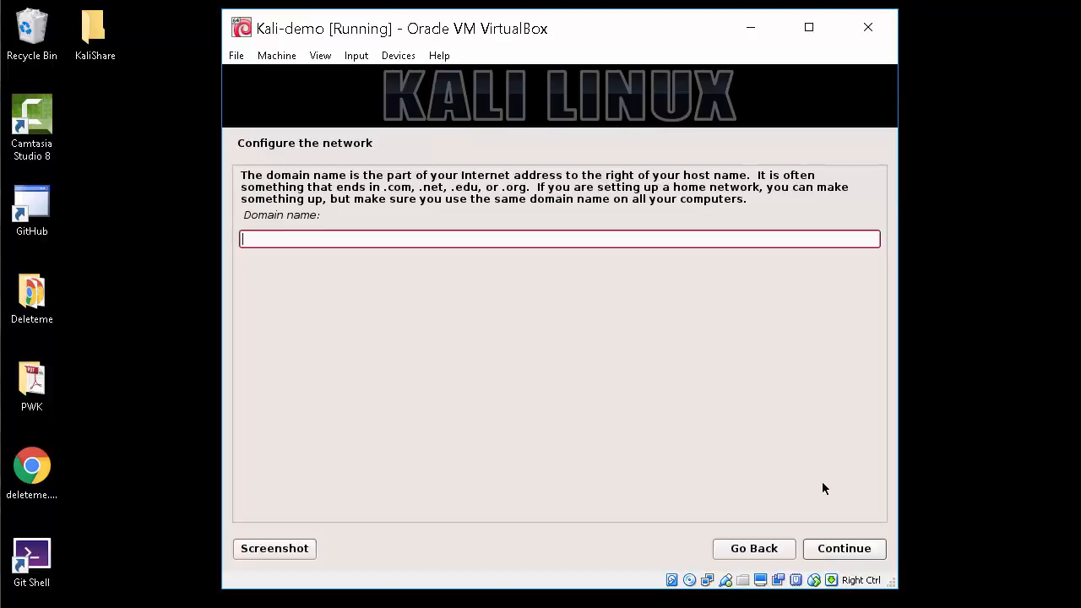
left_click(874, 551)
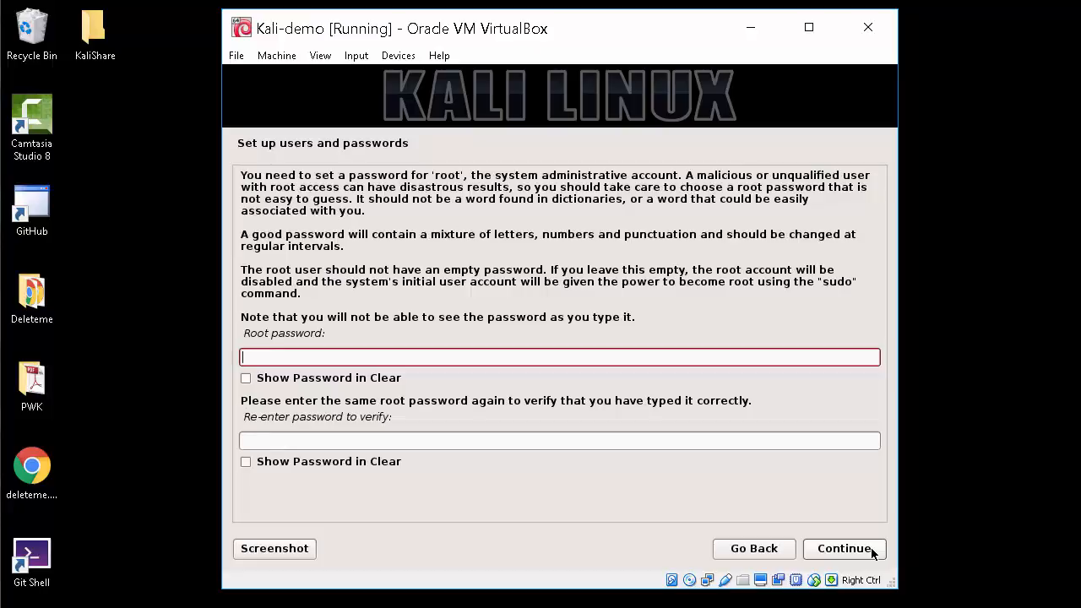
Enter and confirm the root password, then accept the Eastern time zone
type("password")
key("Tab")
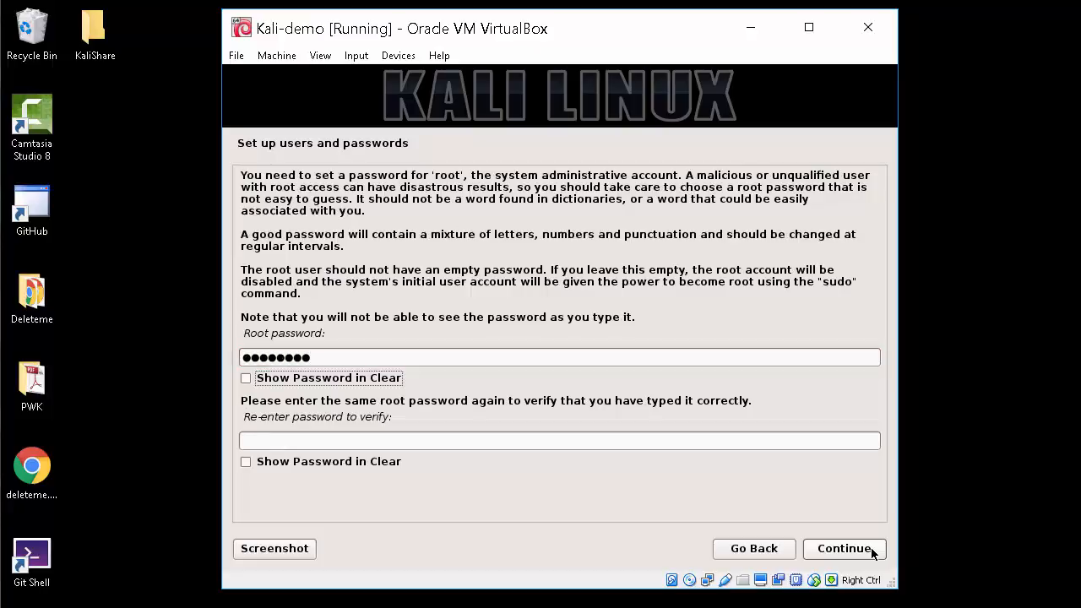
key("Tab")
type("password")
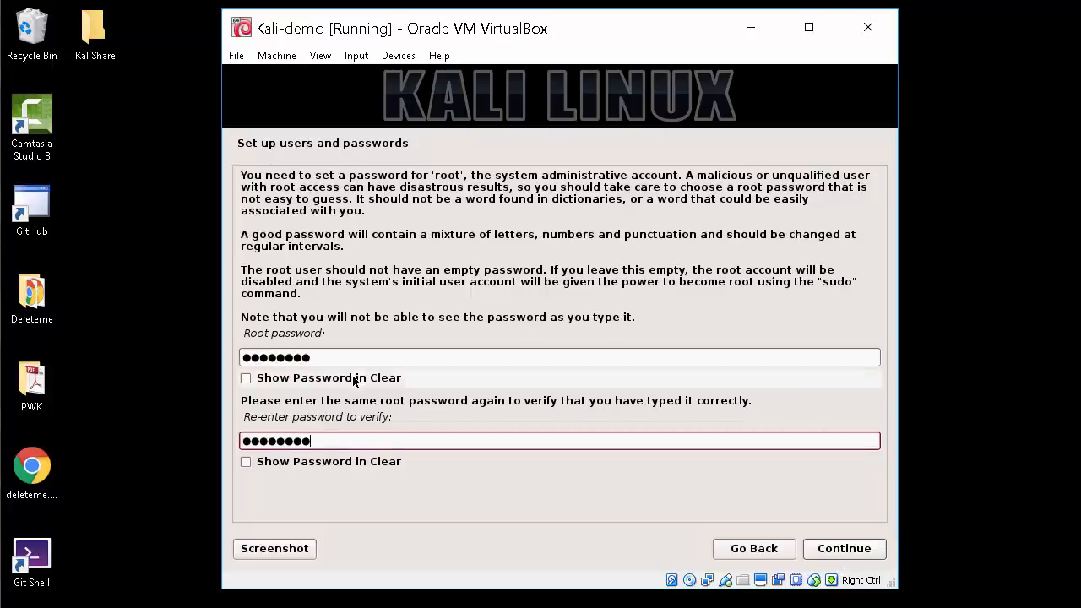
left_click(833, 550)
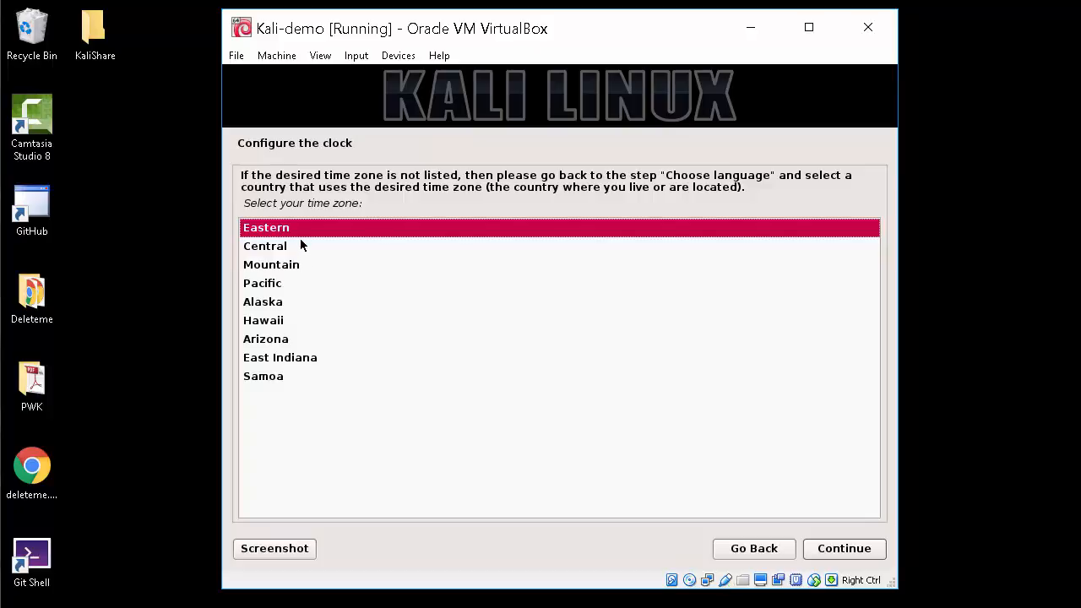
left_click(848, 547)
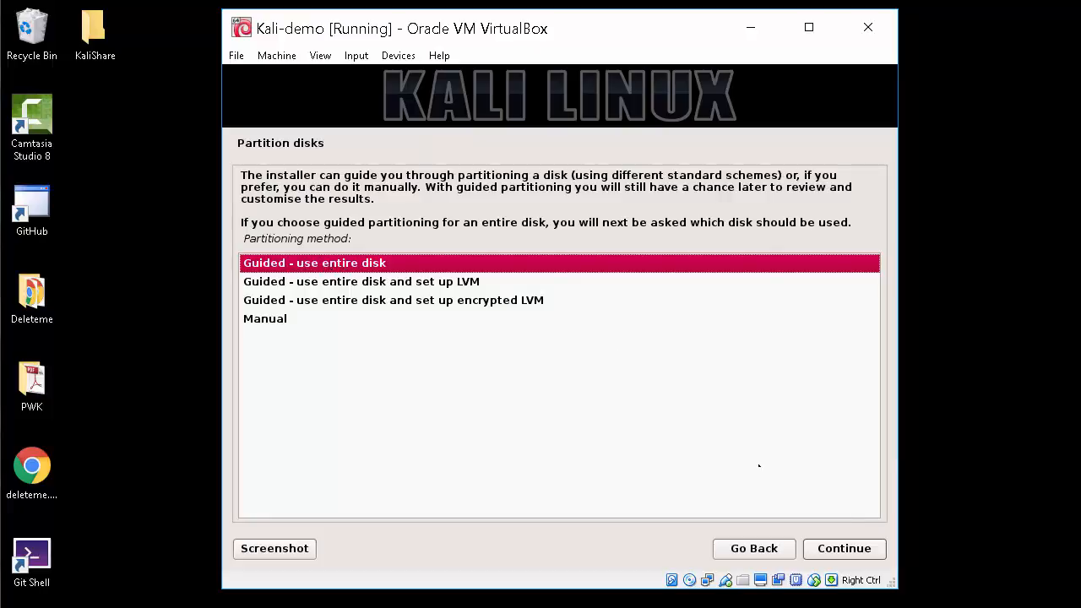
Guided-partition the whole 42.9 GB disk with all files in one partition and write the changes
left_click(862, 548)
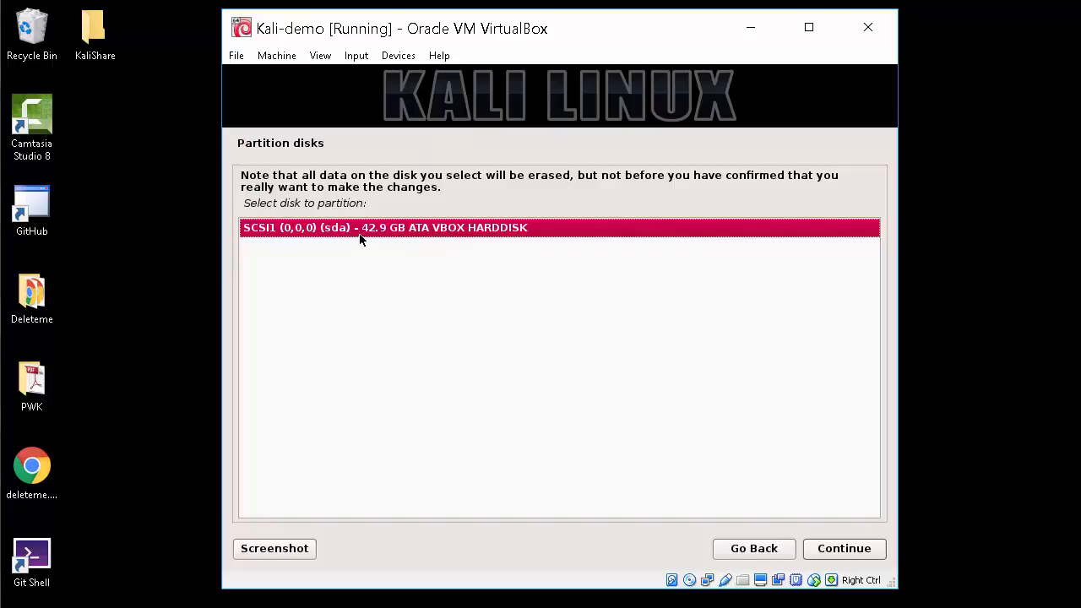
left_click(834, 549)
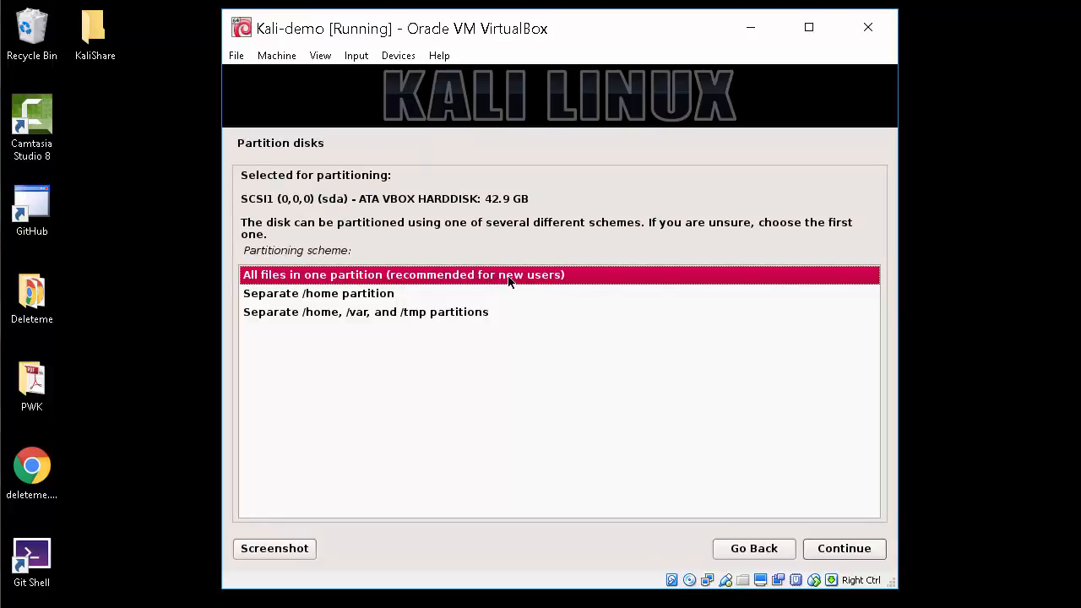
left_click(827, 549)
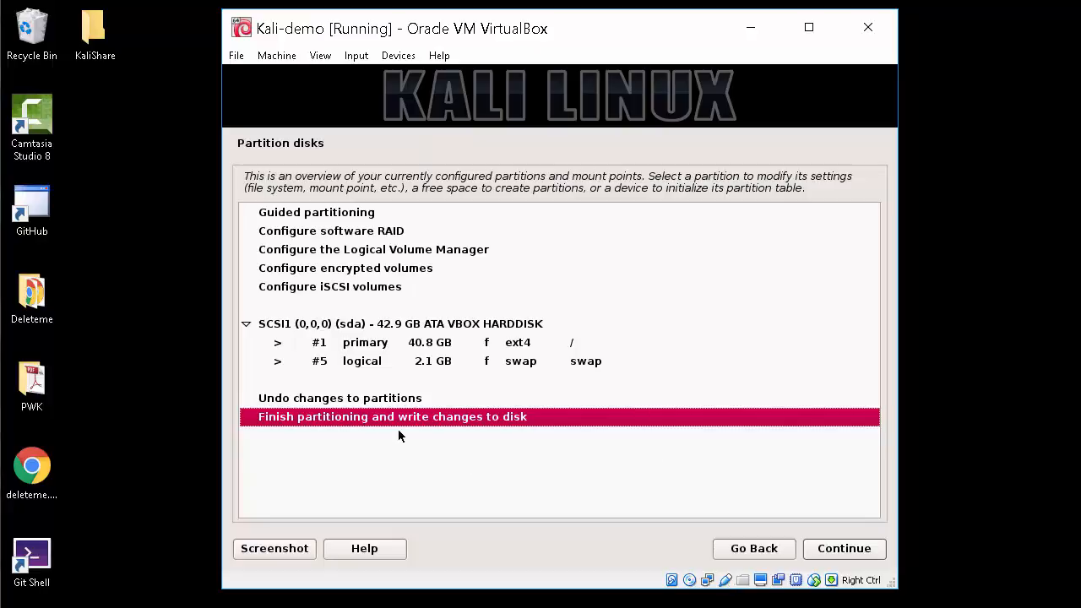
left_click(844, 549)
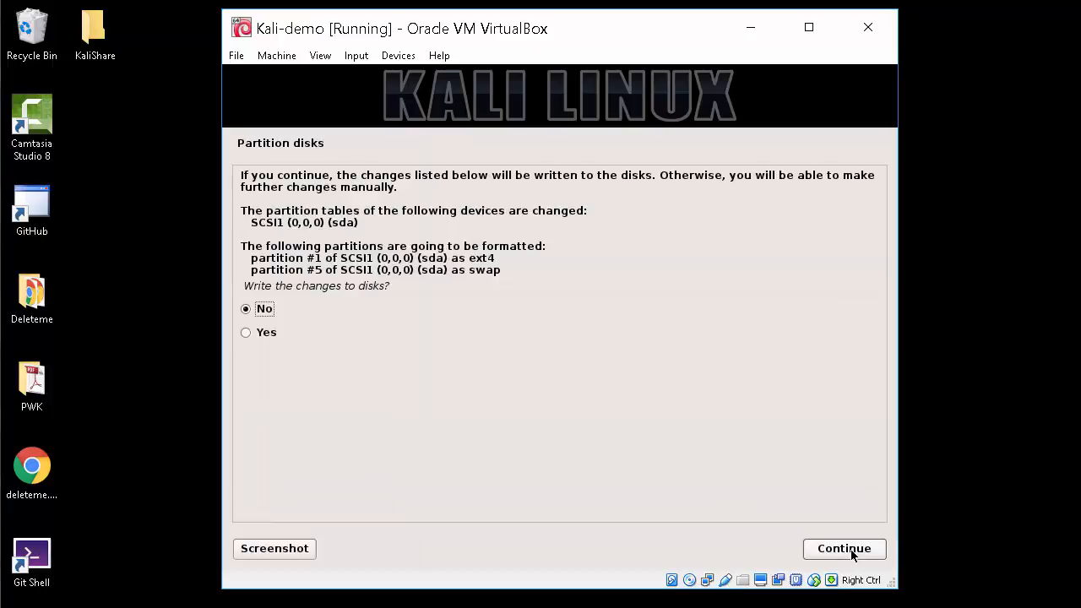
left_click(248, 336)
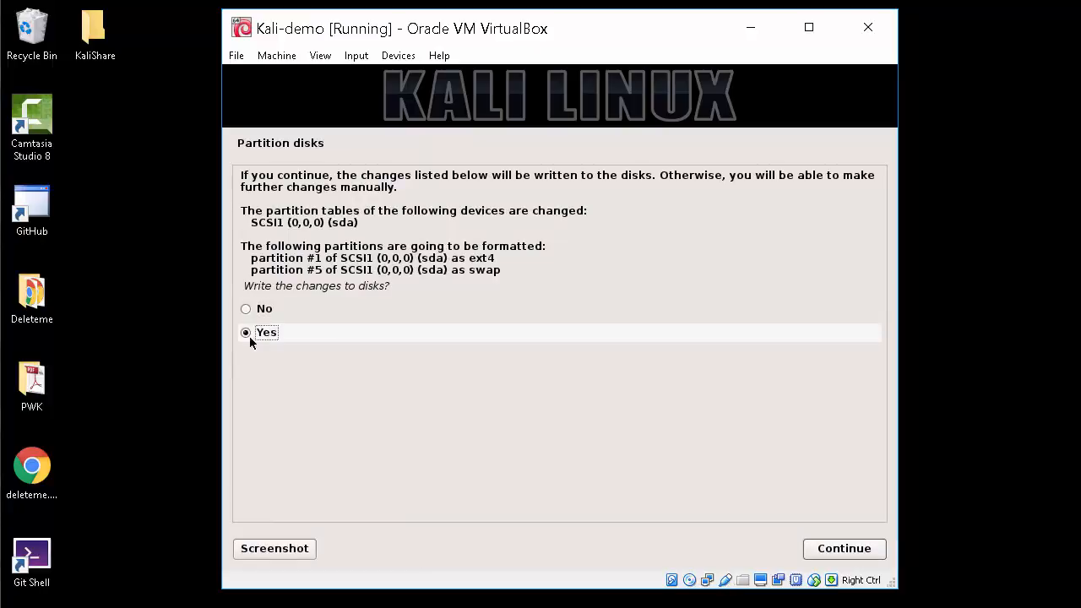
left_click(841, 549)
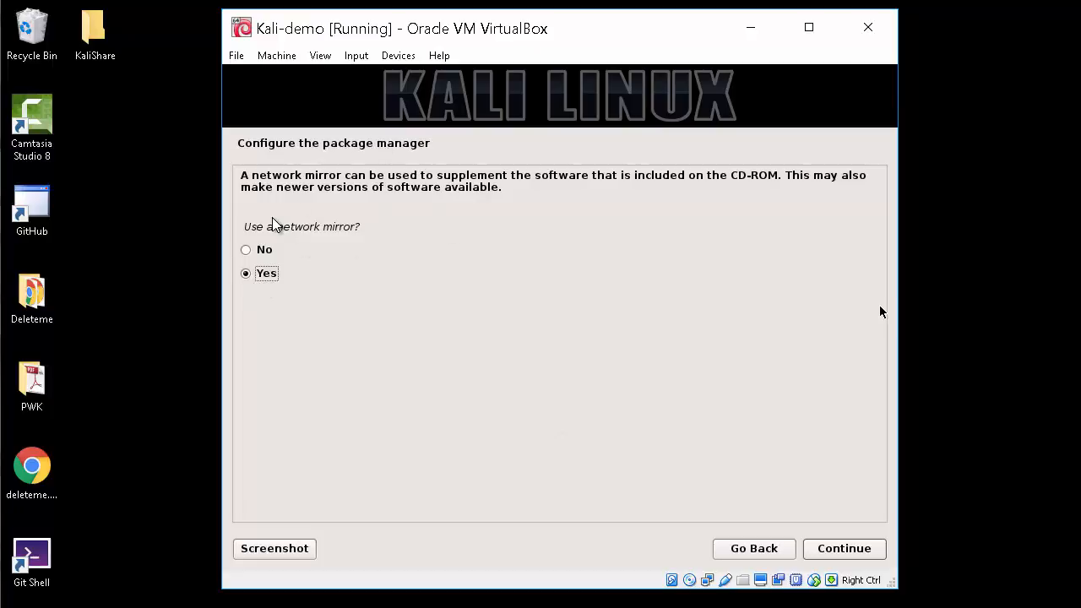
Use a network mirror and leave the HTTP proxy blank
left_click(845, 549)
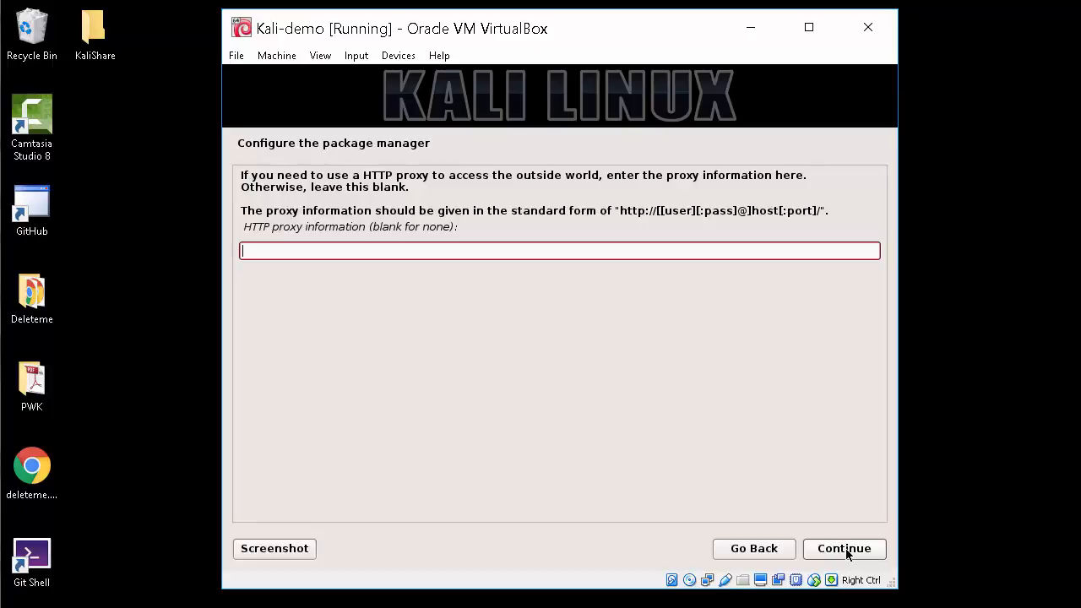
left_click(845, 553)
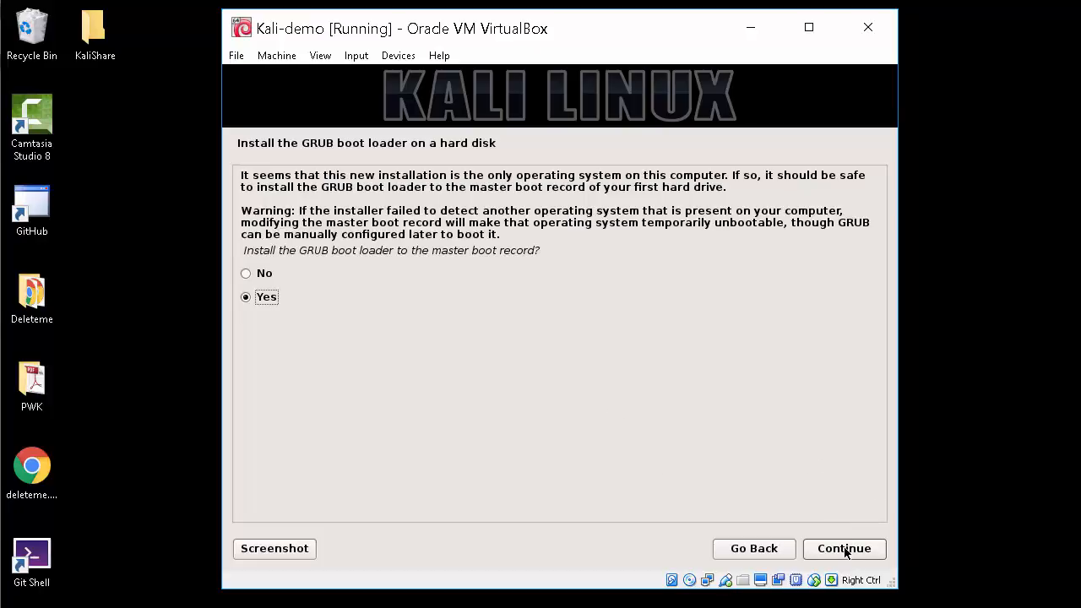
Install the GRUB boot loader to the master boot record on /dev/sda
left_click(844, 550)
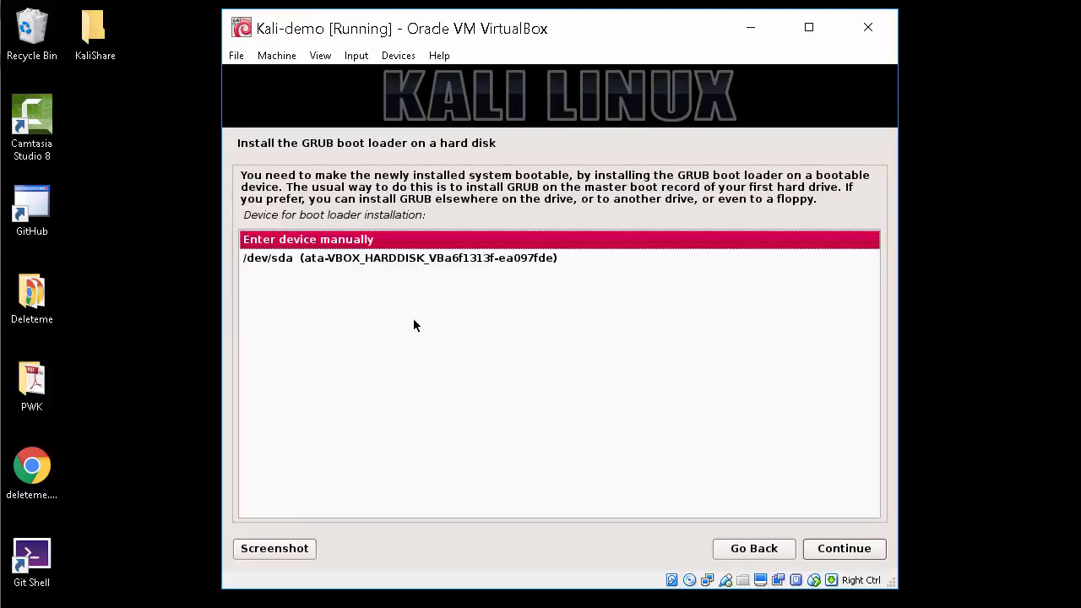
left_click(385, 257)
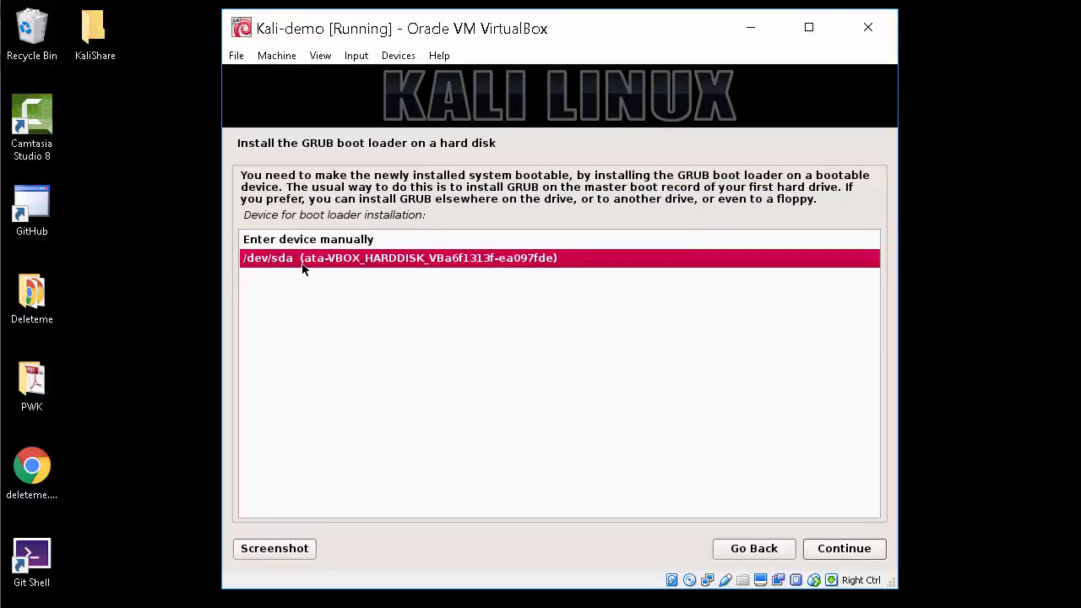
left_click(868, 555)
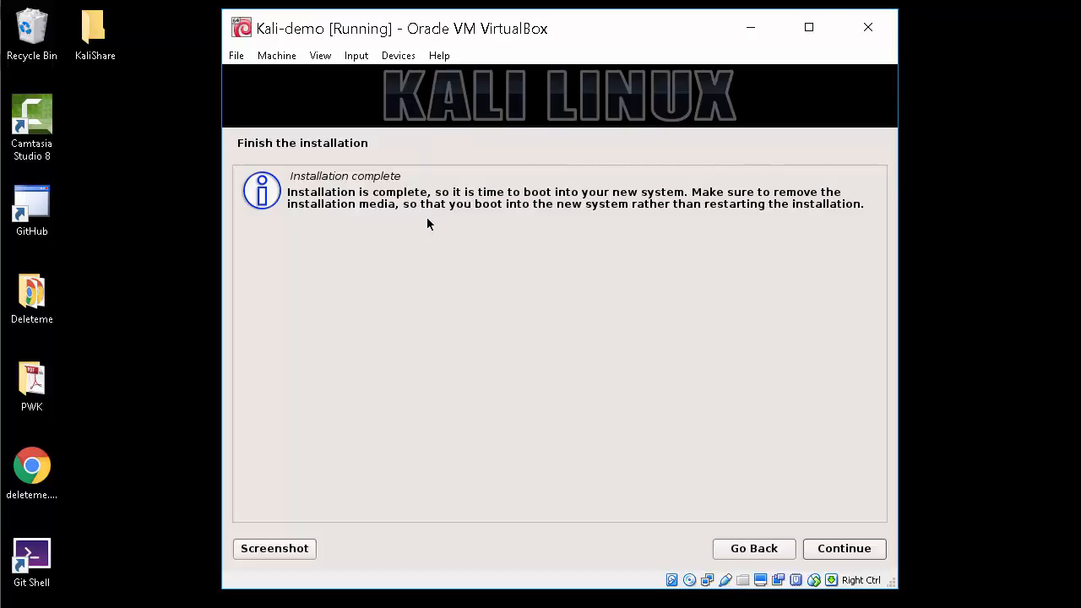
Eject the Kali ISO from the optical drive, verify it's empty, and finish the installation
left_click(394, 59)
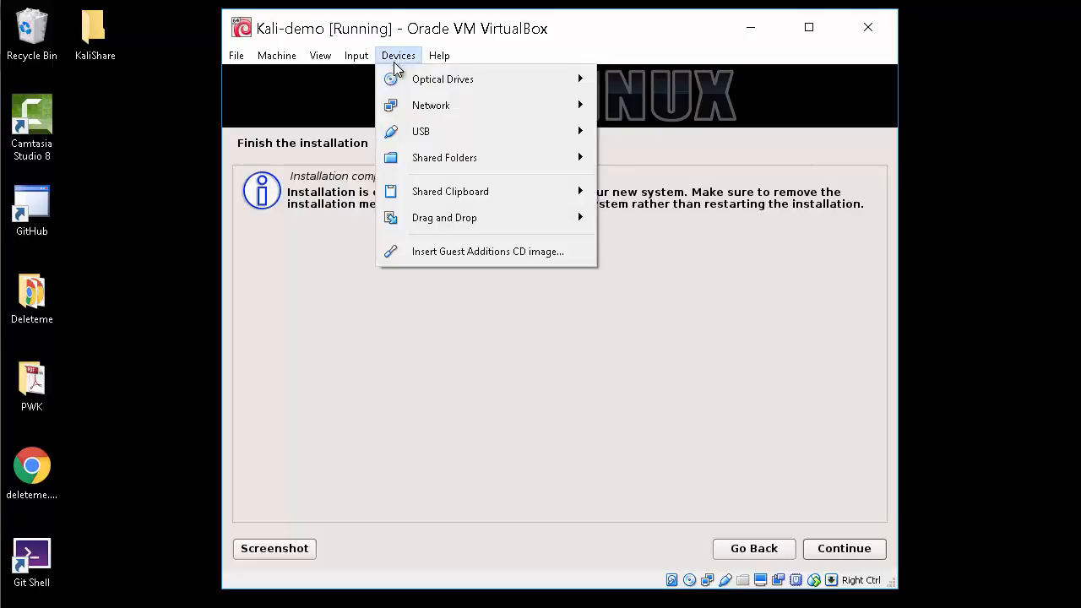
mouse_move(400, 71)
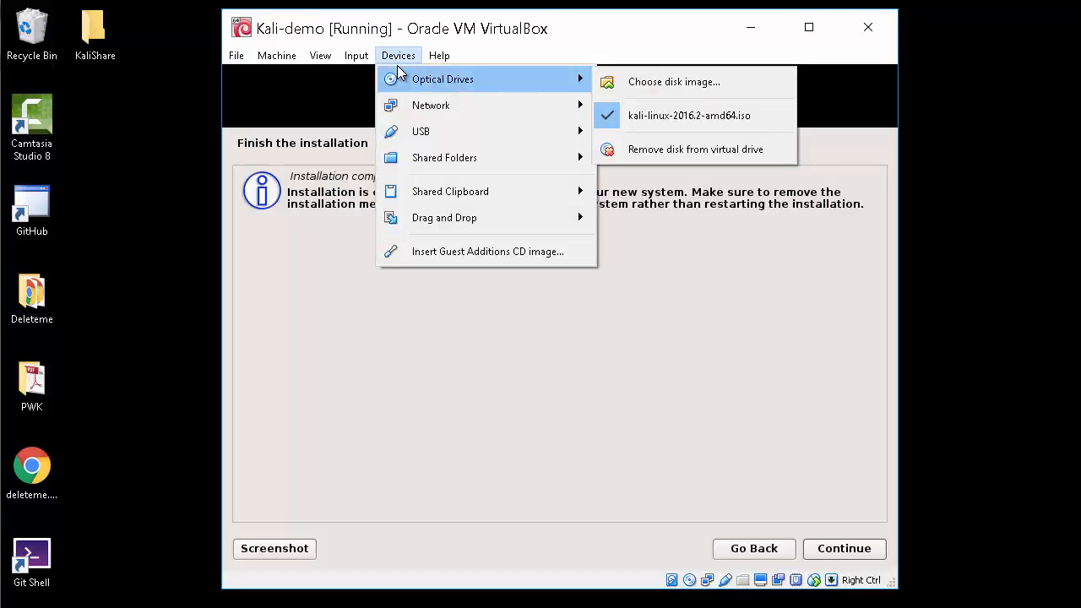
left_click(610, 116)
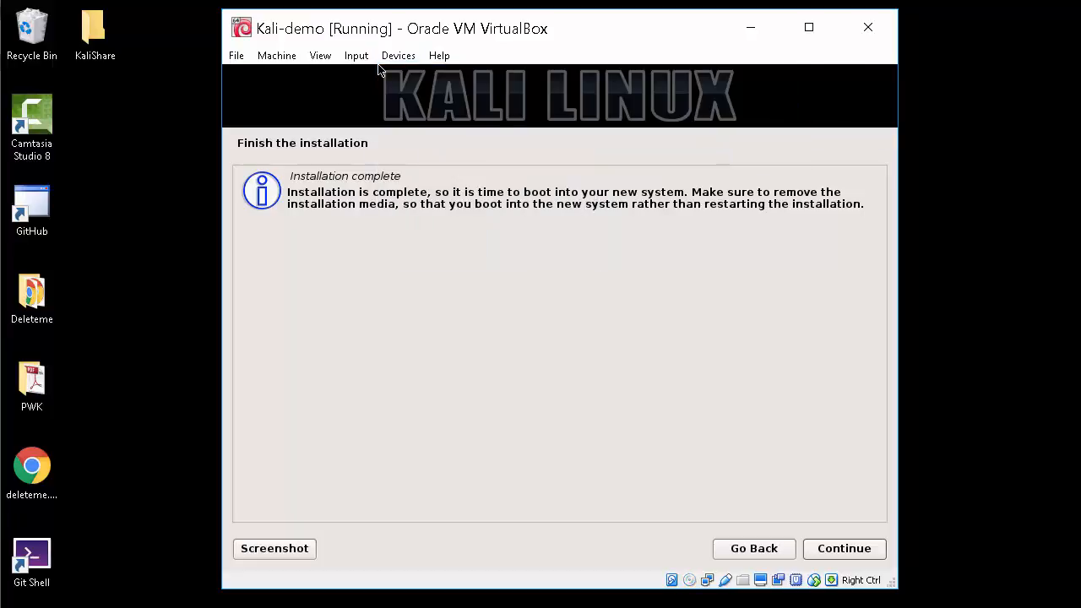
left_click(398, 56)
mouse_move(414, 88)
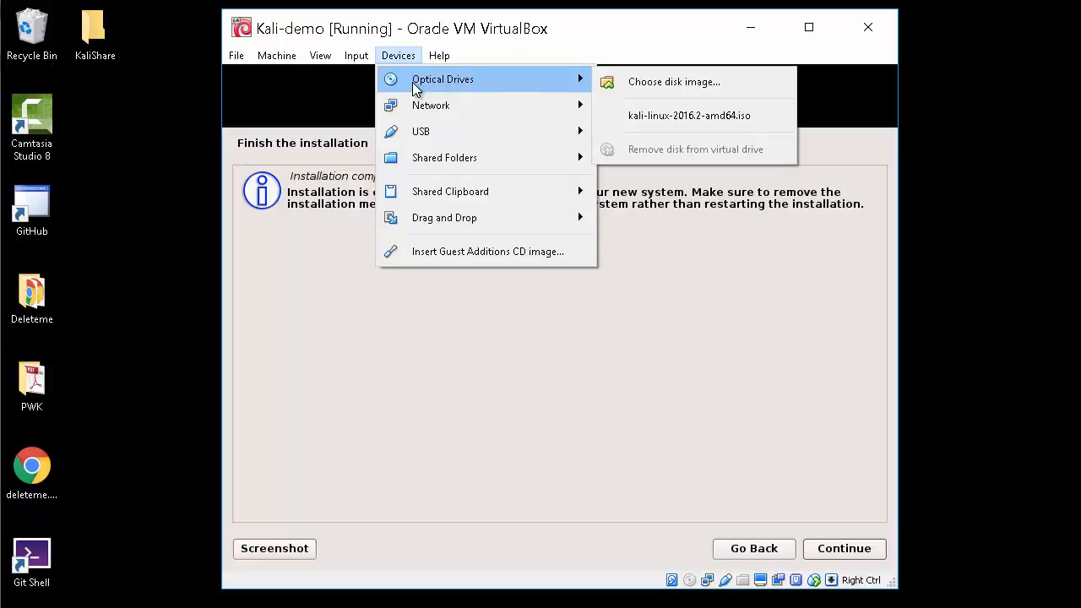
left_click(416, 32)
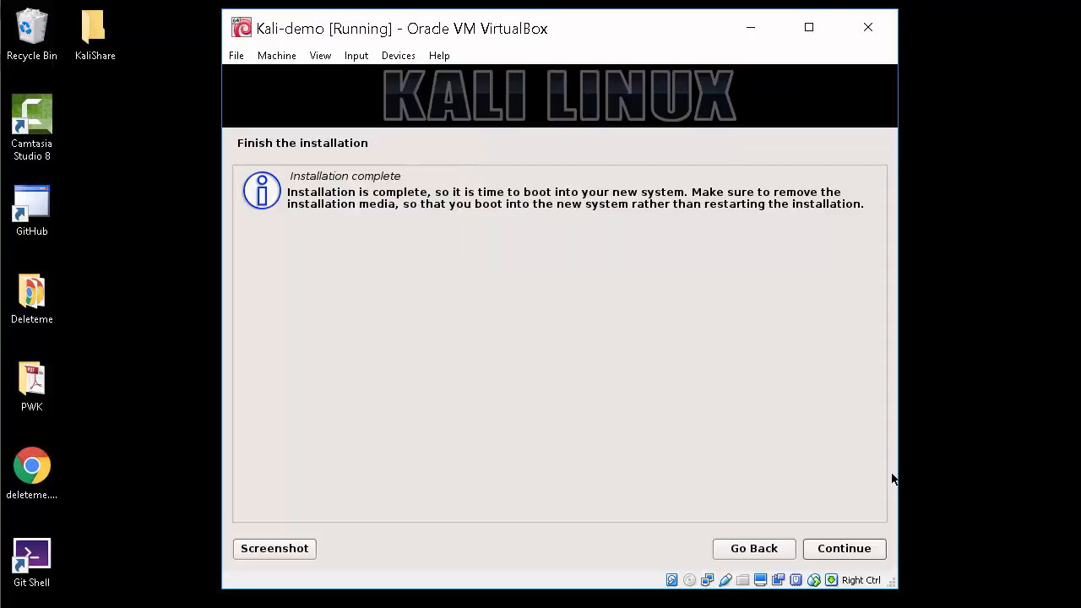
left_click(863, 549)
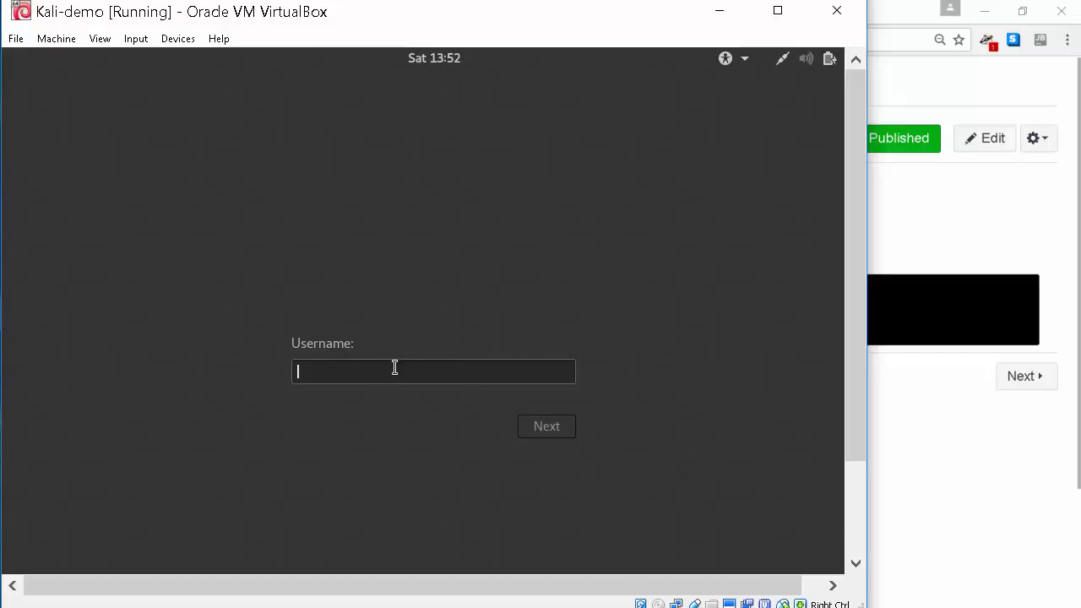
Log in to Kali with the username root and the account password
type("root")
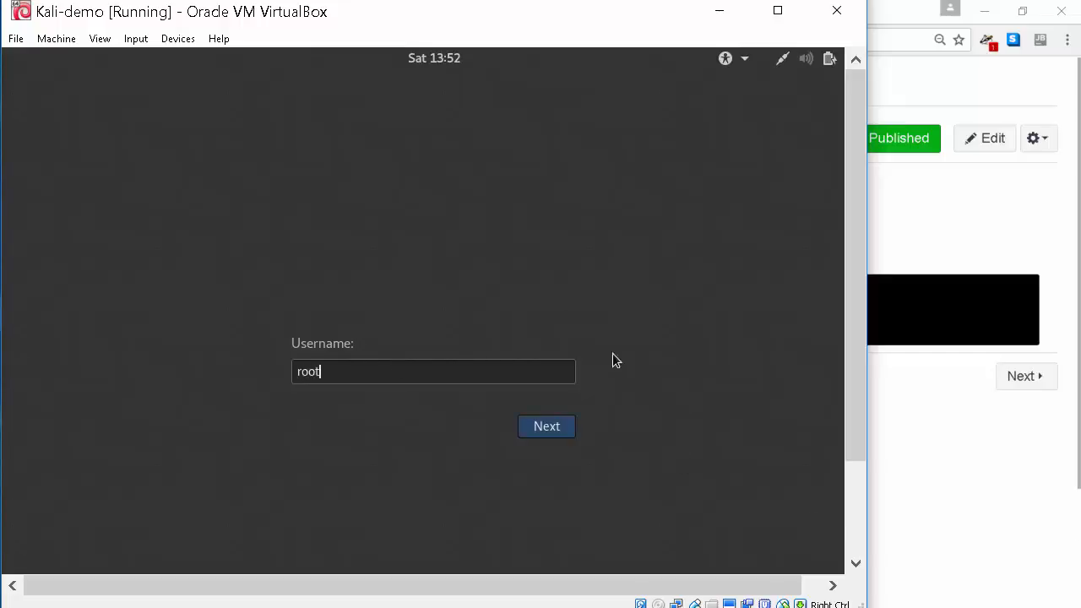
left_click(543, 428)
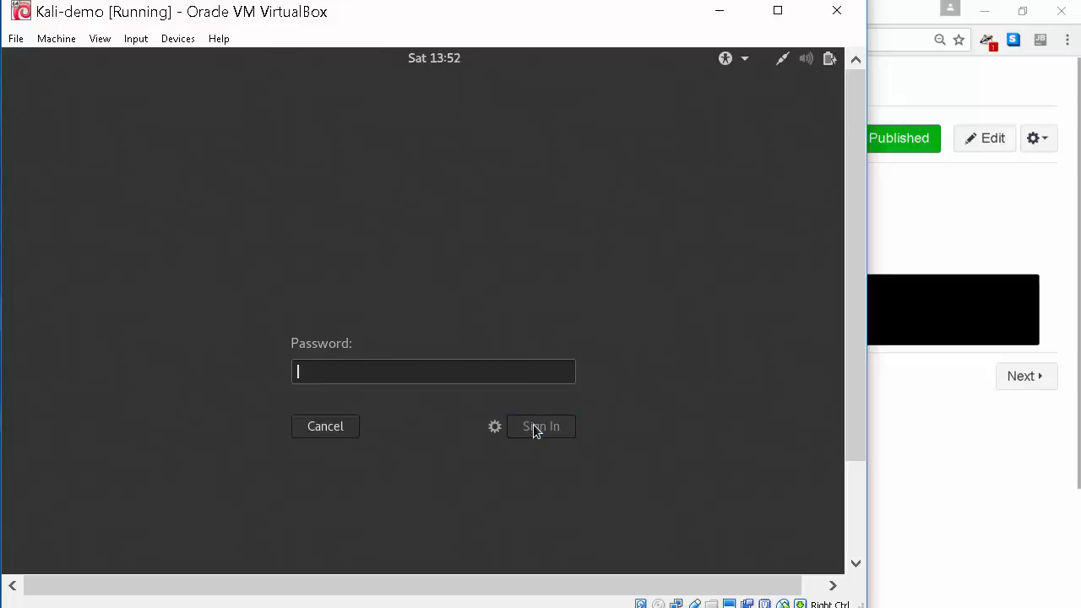
type("********")
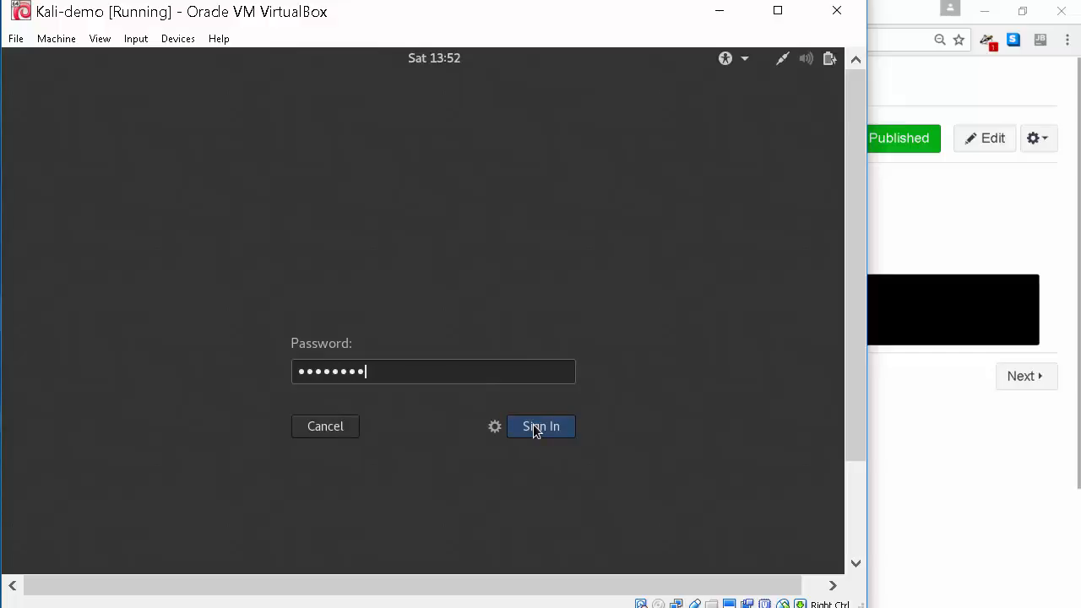
left_click(536, 427)
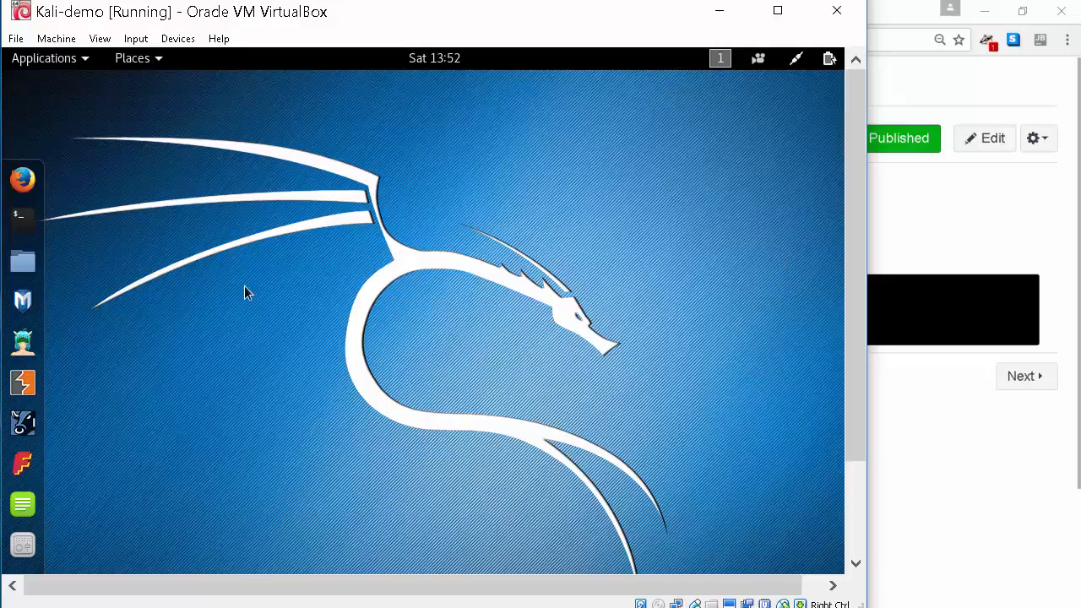
Open a maximized Kali terminal with larger text, then bring the Commands to Update Kali page forward
left_click(31, 232)
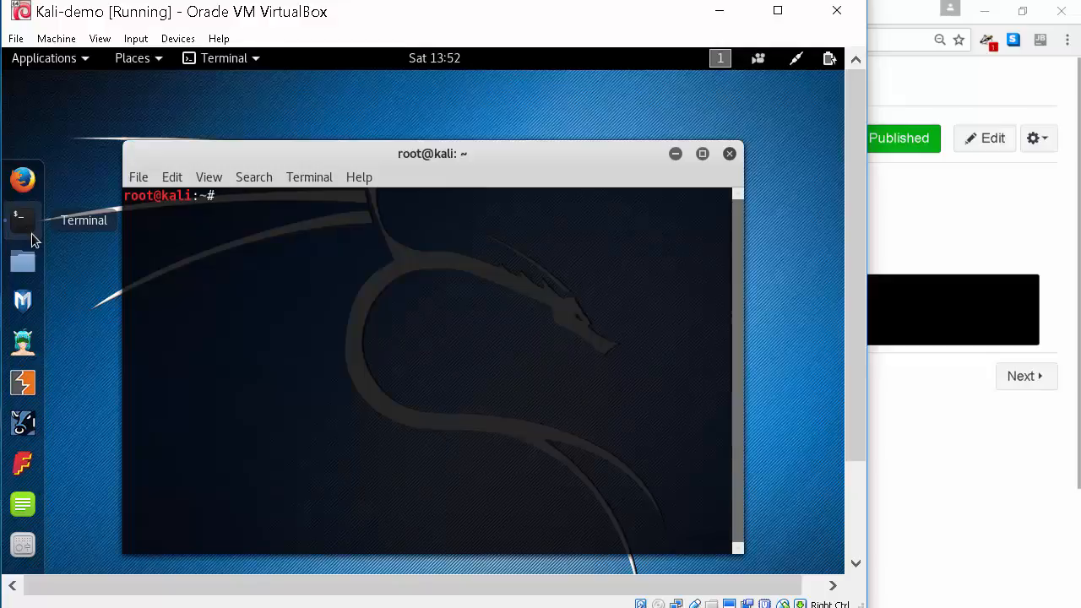
left_click(702, 154)
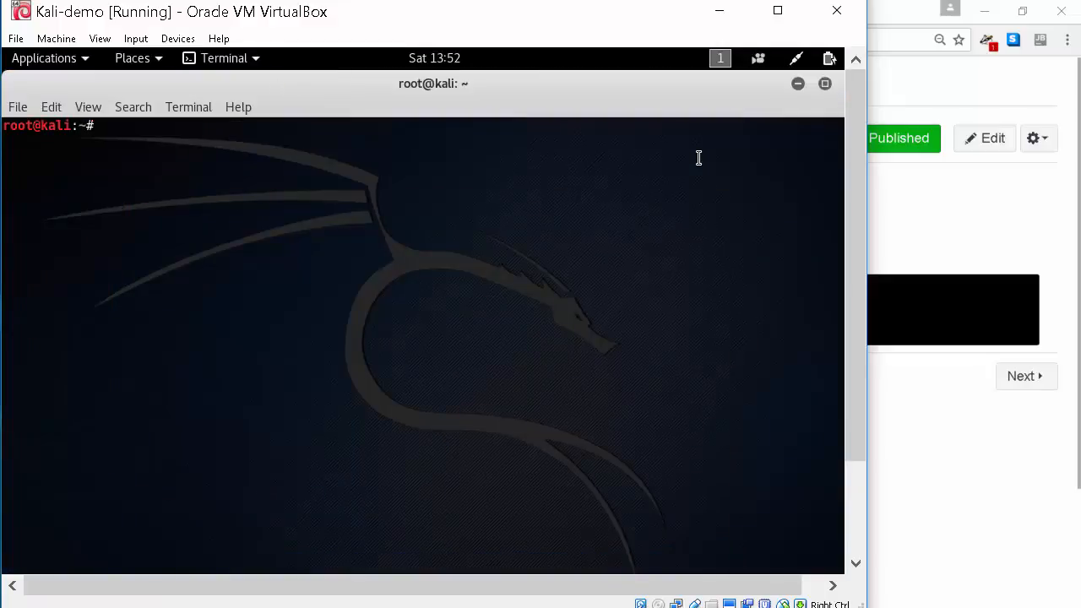
key("ctrl+plus")
key("ctrl+plus")
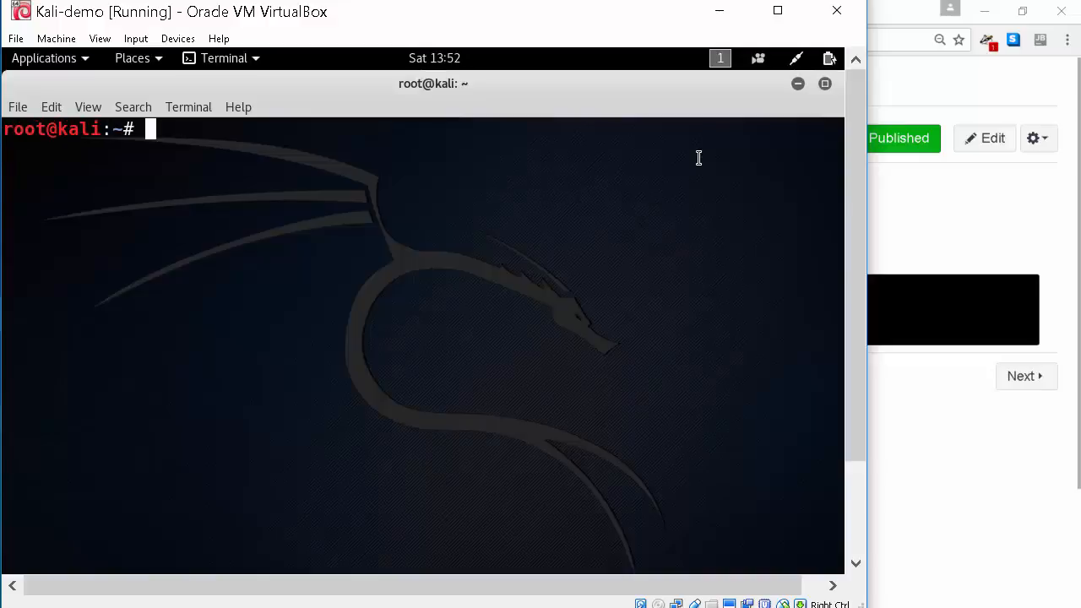
left_click(900, 198)
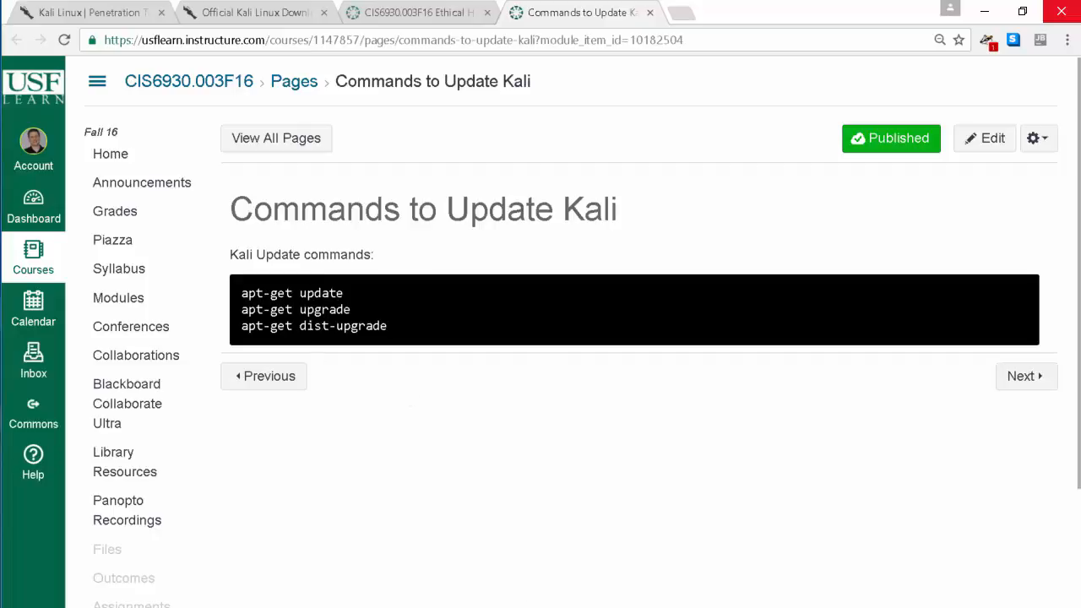
mouse_move(560, 607)
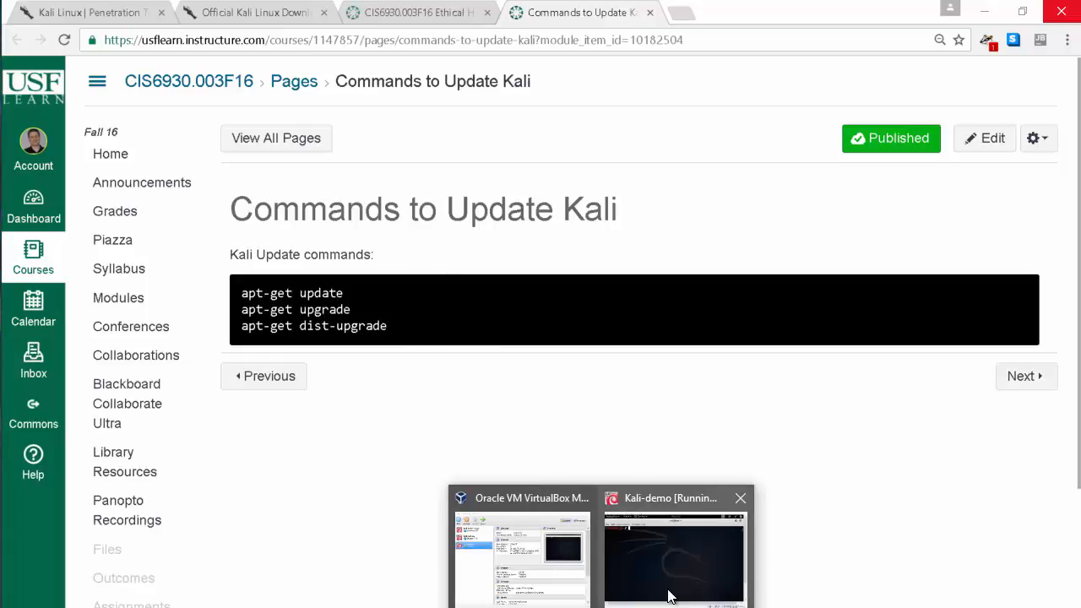
Run apt-get update in the Kali terminal to refresh the package lists
left_click(673, 595)
type("apt-get")
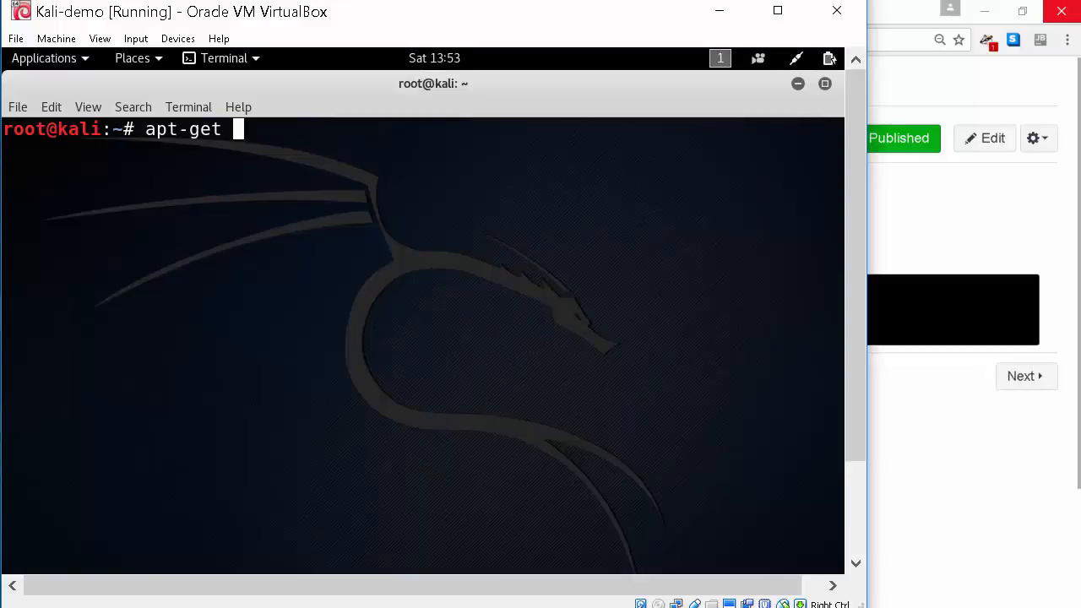
type(" instal")
key("BackSpace")
key("BackSpace")
key("BackSpace")
key("BackSpace")
key("BackSpace")
key("BackSpace")
type("update")
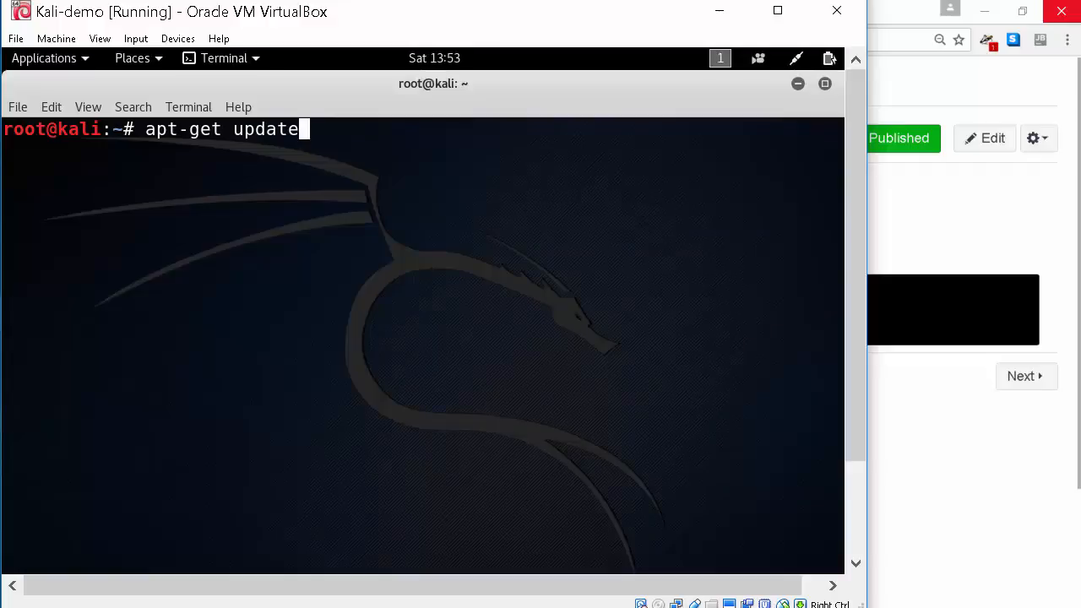
key("Return")
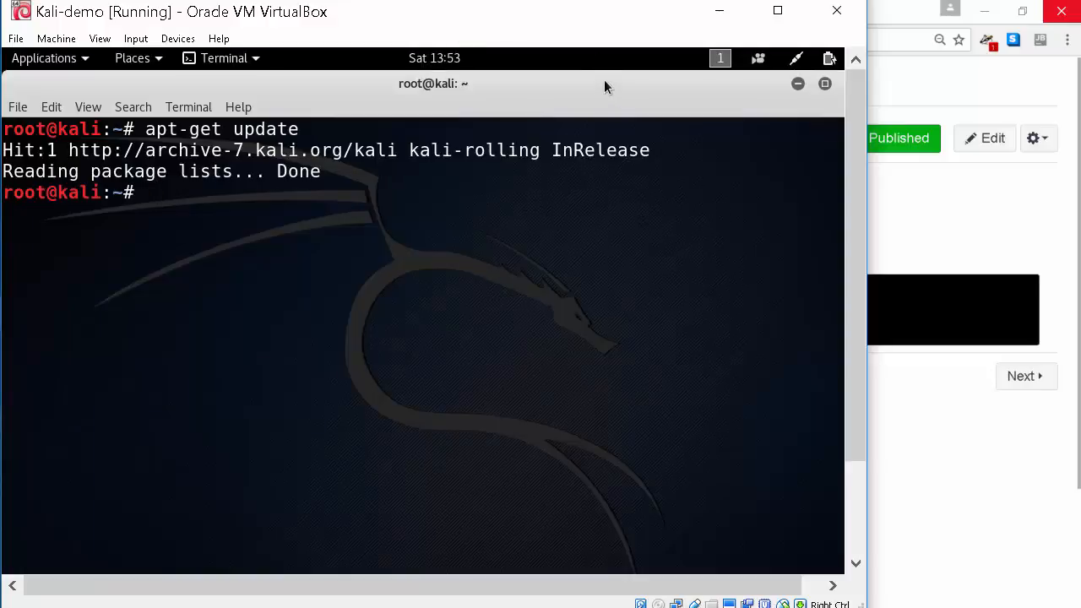
Start apt-get upgrade, reaching the prompt to upgrade 563 packages needing 708 MB
type("apt-get upgrade")
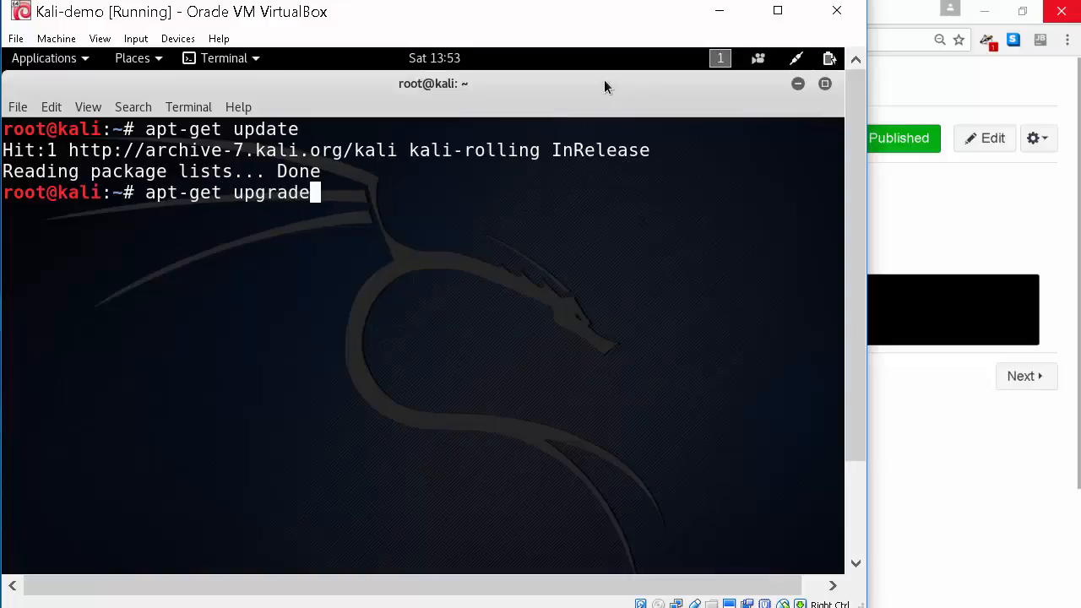
key("Return")
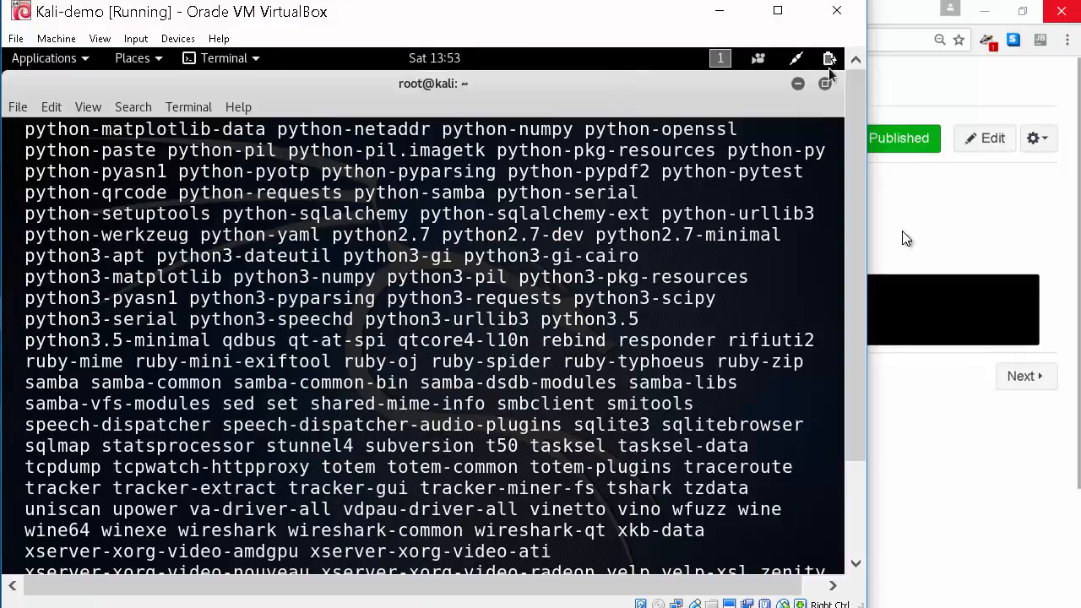
left_click(853, 512)
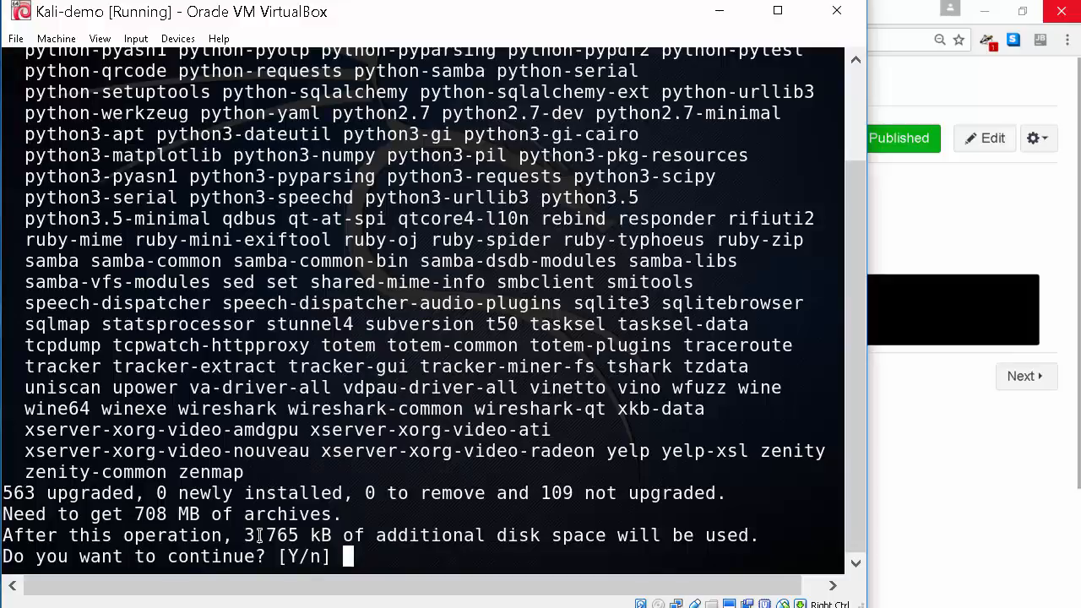
Confirm the upgrade with Y, keep Wireshark capture superuser-only, and acknowledge the PostgreSQL notice
type("Y")
key("Return")
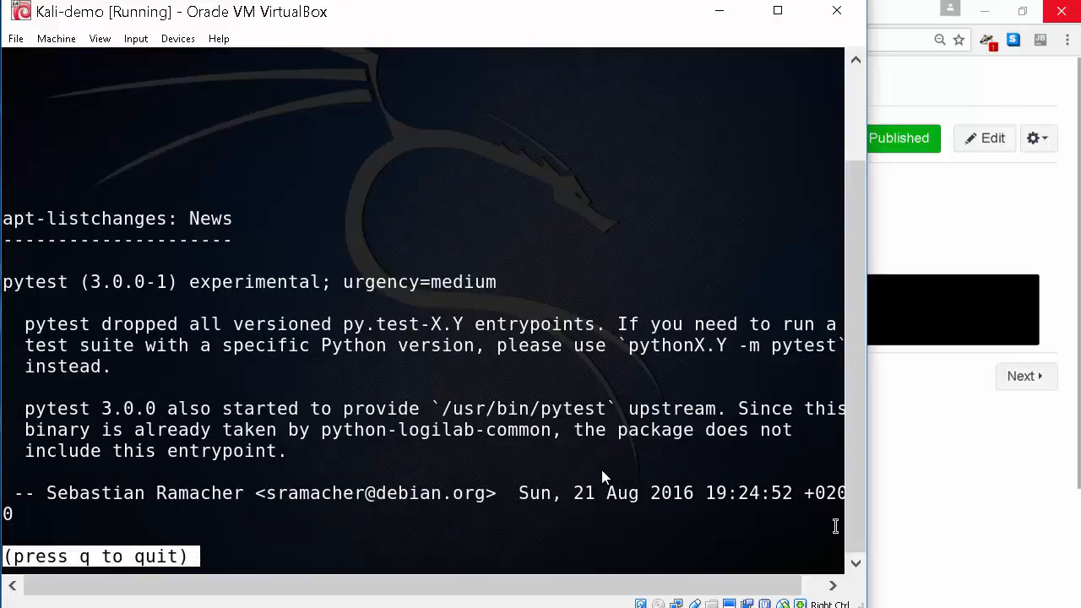
key("q")
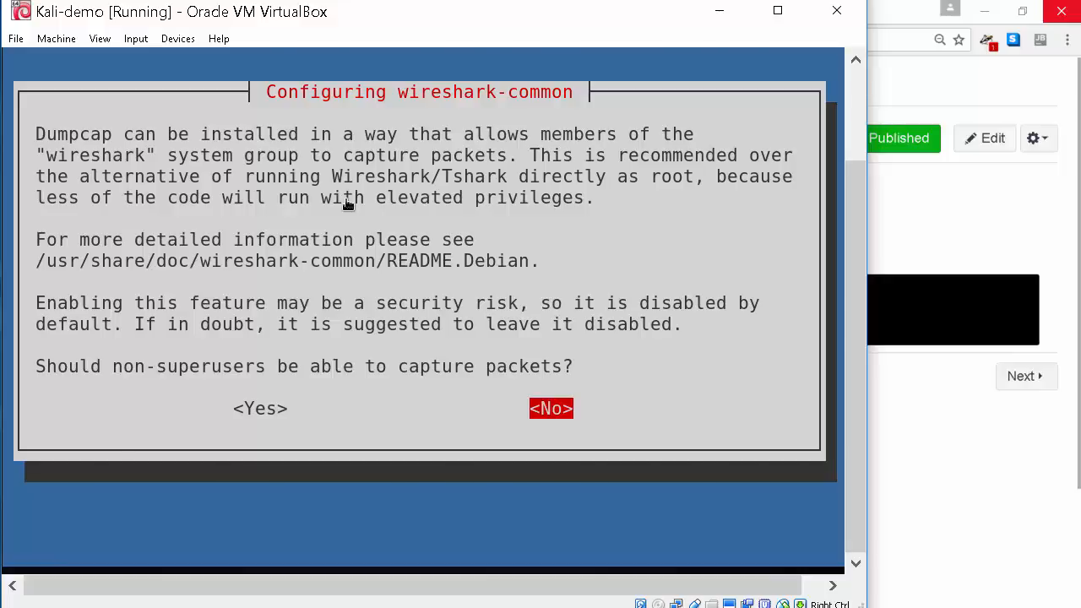
key("Return")
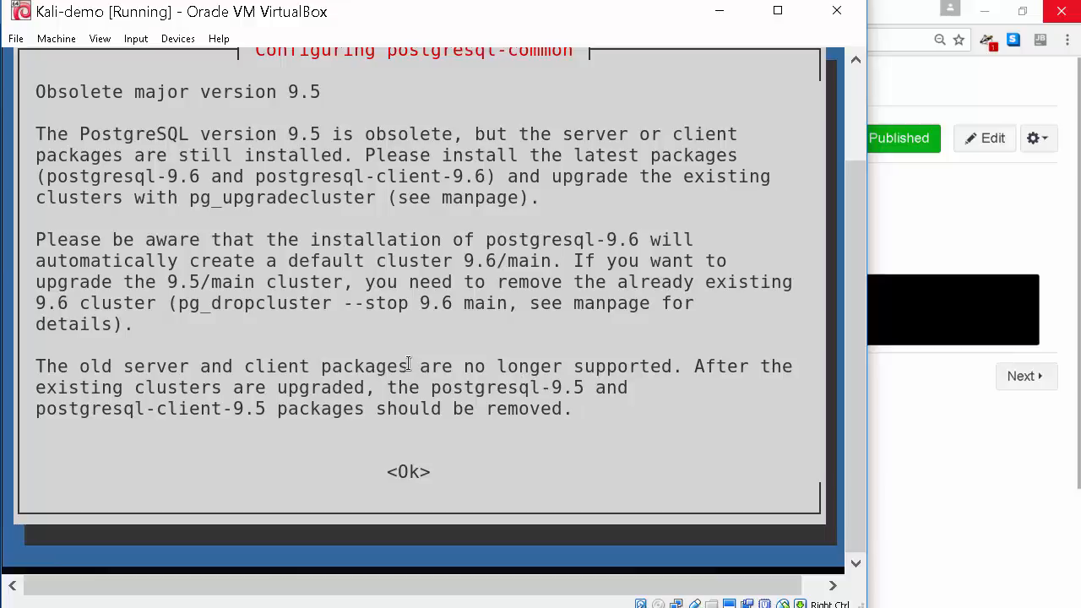
key("Down")
key("Down")
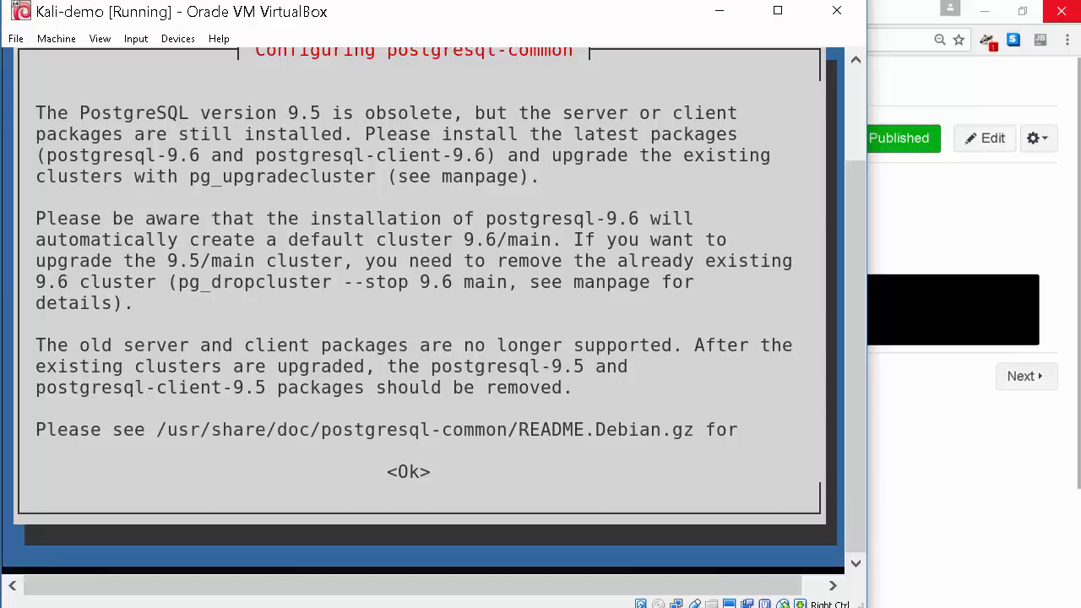
key("Tab")
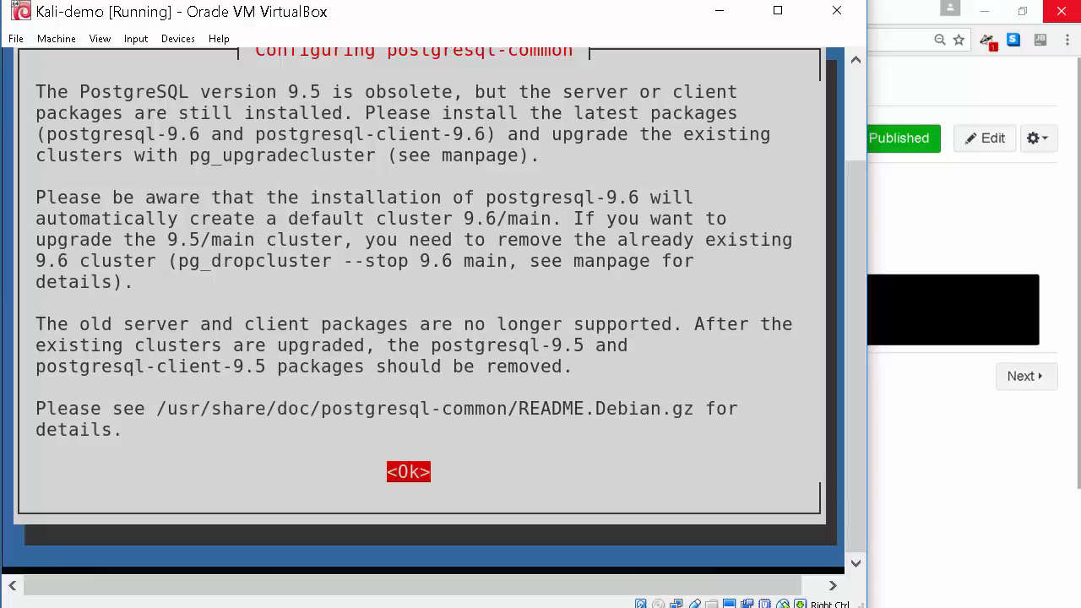
key("Return")
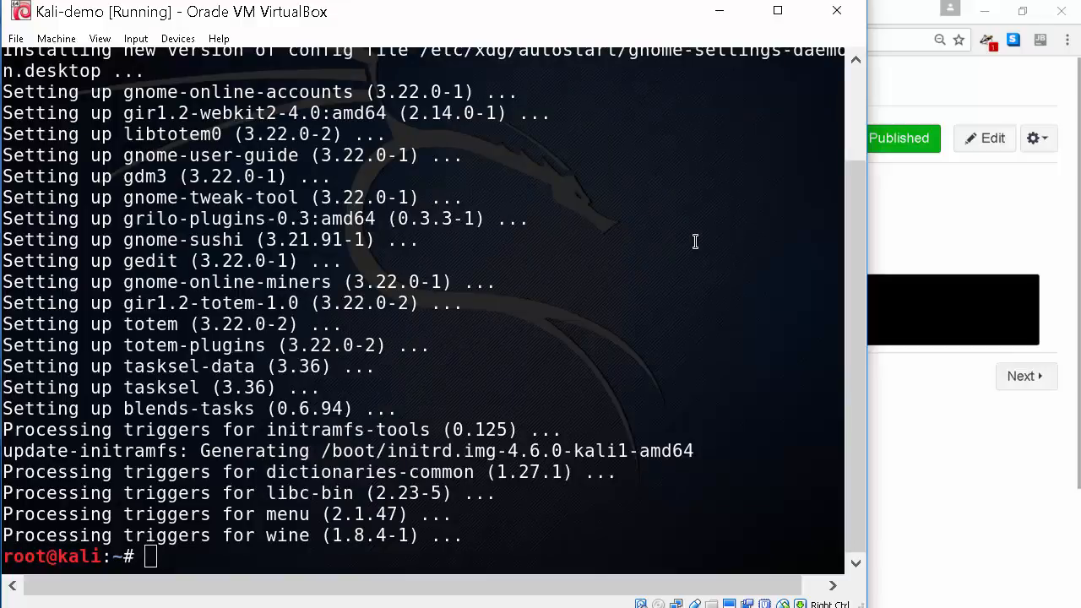
Return to the Kali-demo VM and type apt-get dist-upgrade at the root prompt
left_click(998, 495)
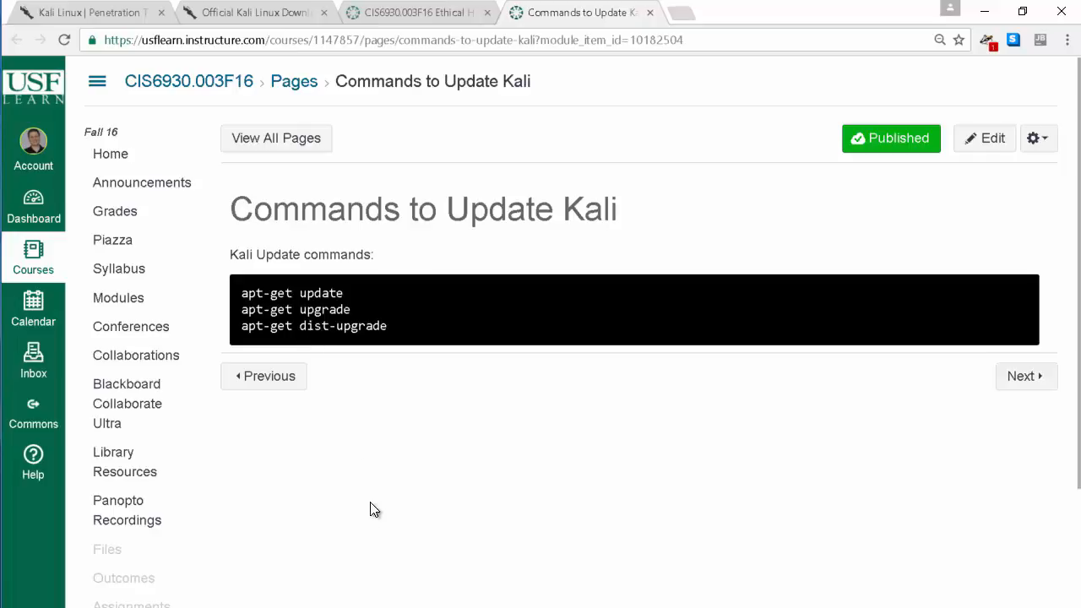
mouse_move(298, 583)
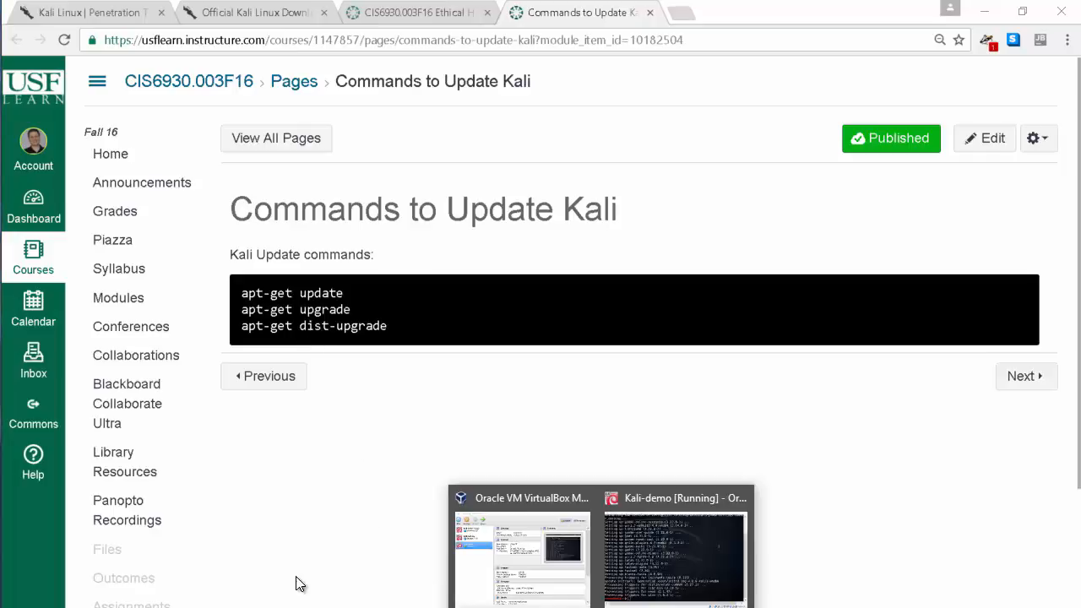
left_click(652, 554)
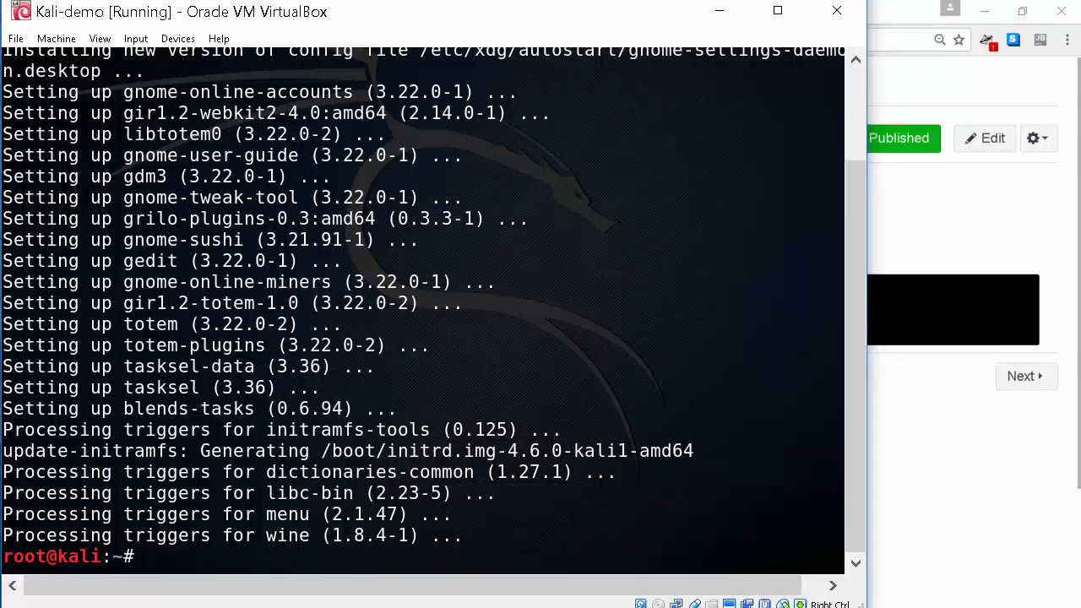
type("apt-get ")
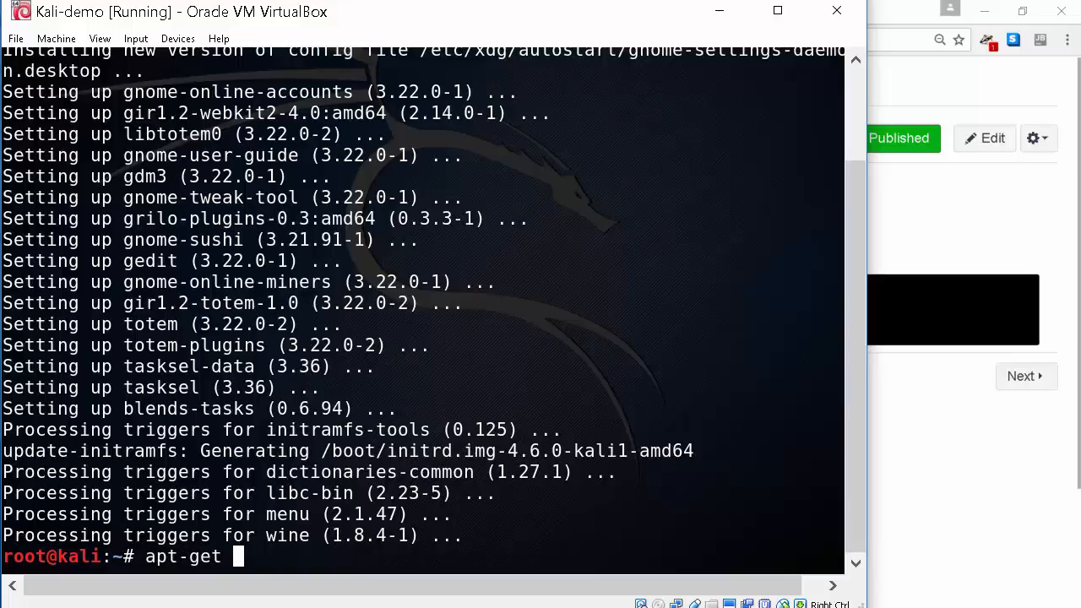
type("dist-upgrade")
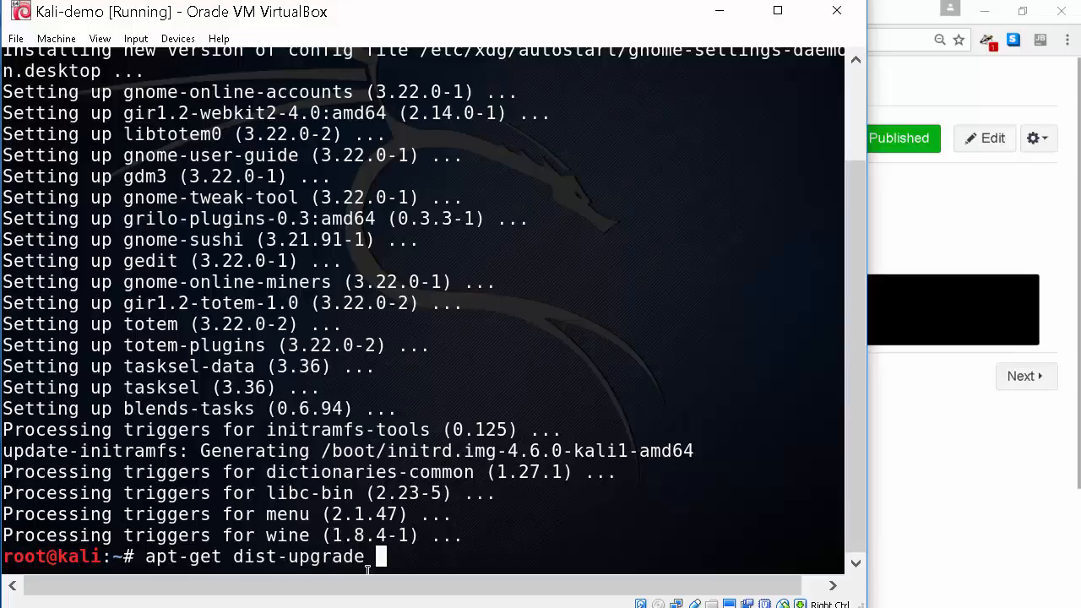
Run apt-get dist-upgrade, accept the package changes, and keep the existing king-phisher server config
key("Return")
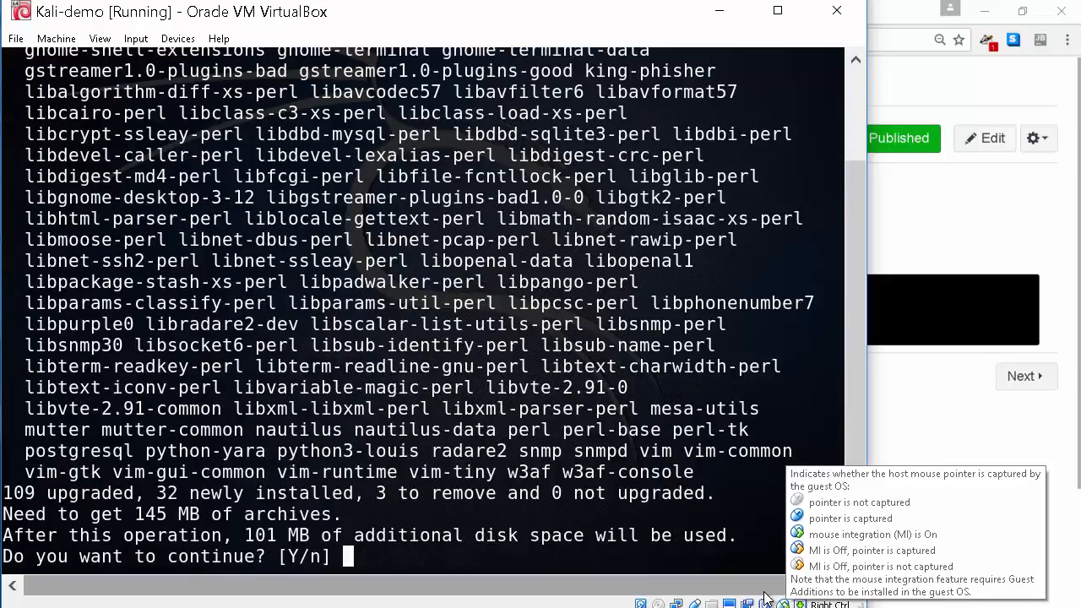
key("Return")
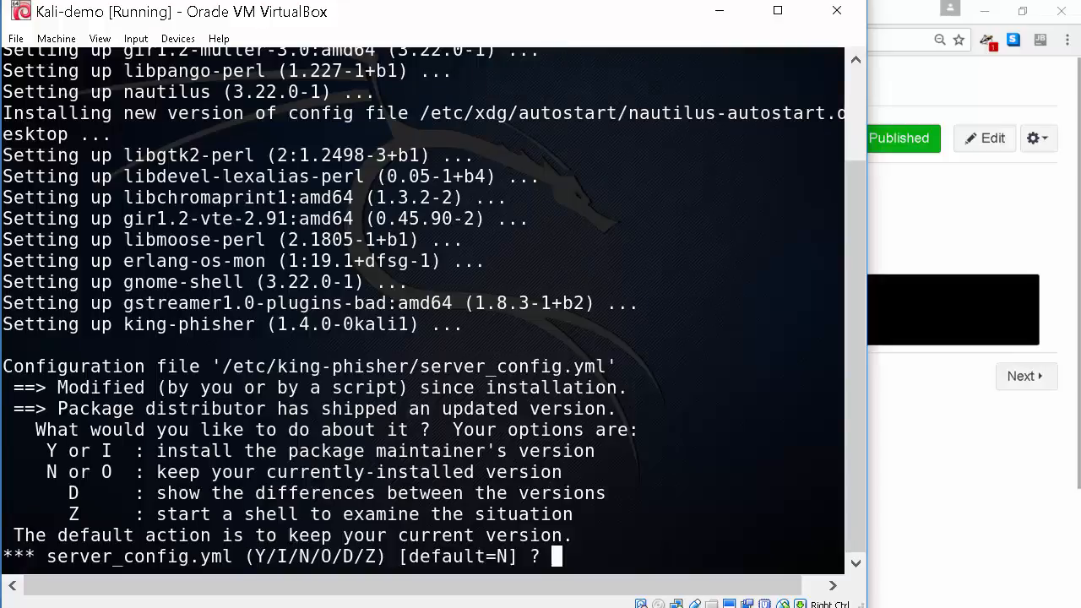
key("Return")
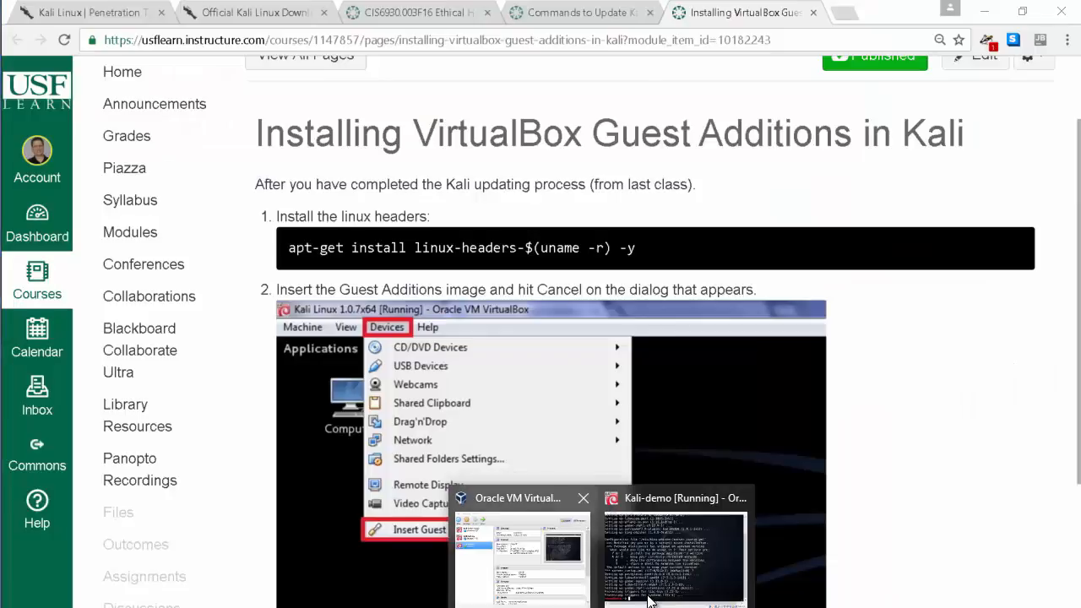
Back in the Kali-demo VM, clear the terminal with the clear command
left_click(572, 540)
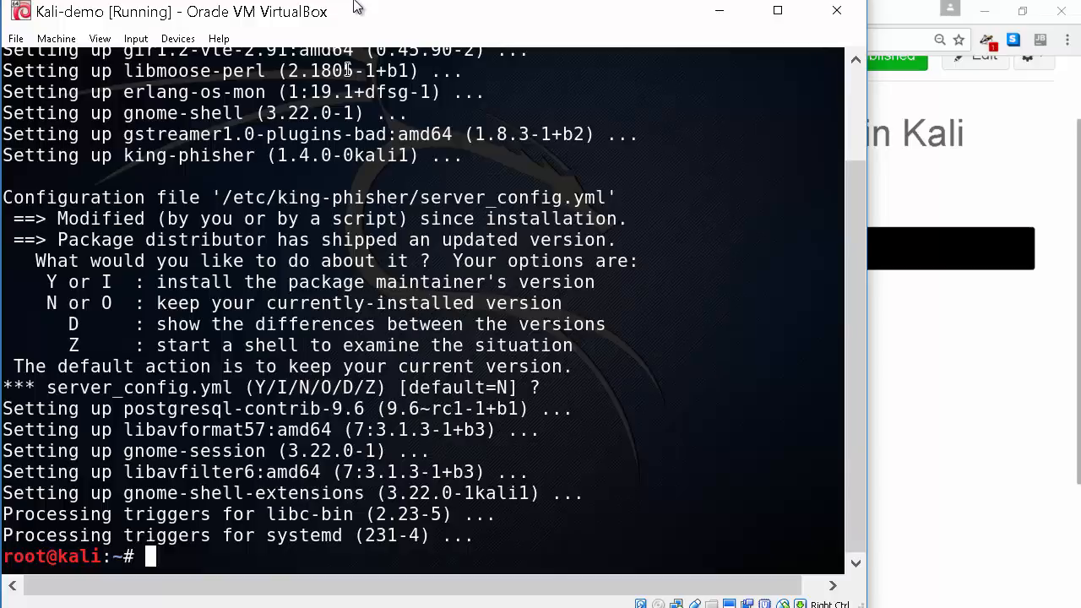
type("clear")
key("Return")
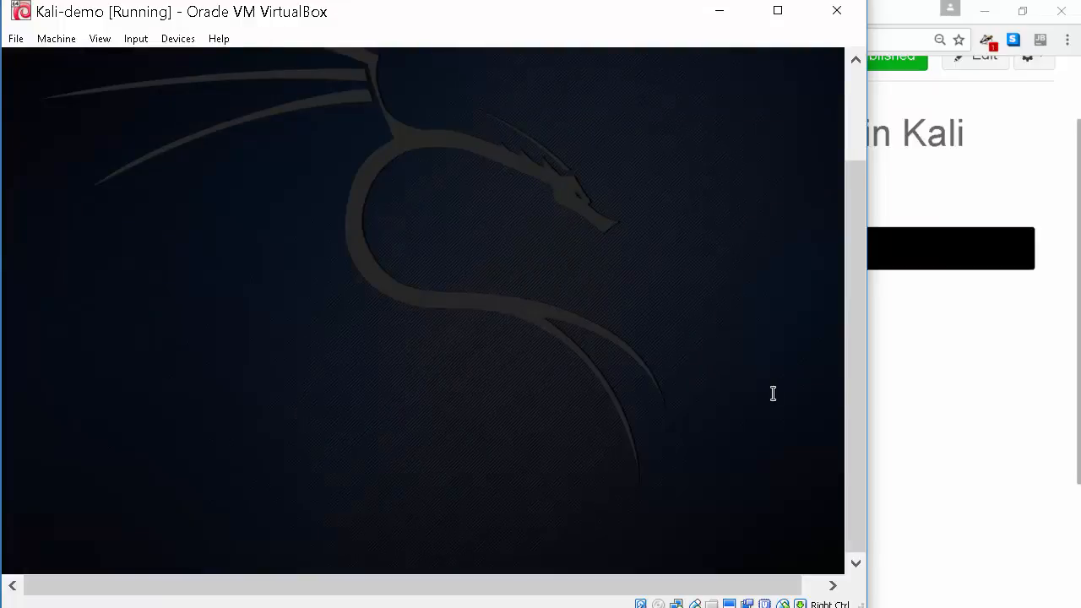
Bring the Installing VirtualBox Guest Additions in Kali course page in front of the VM
left_click_drag(854, 278, 856, 115)
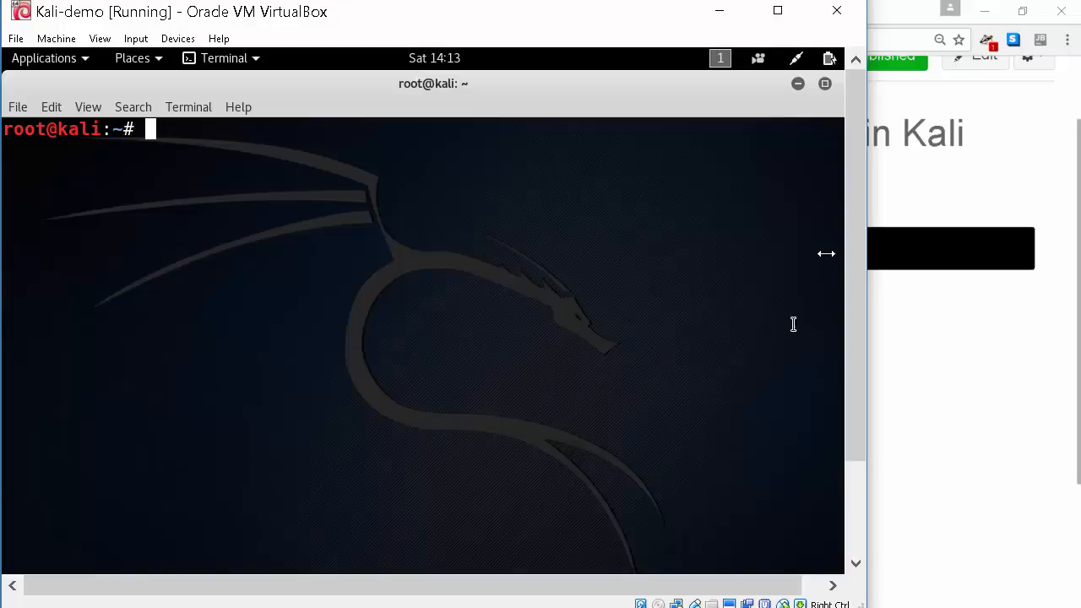
left_click(920, 409)
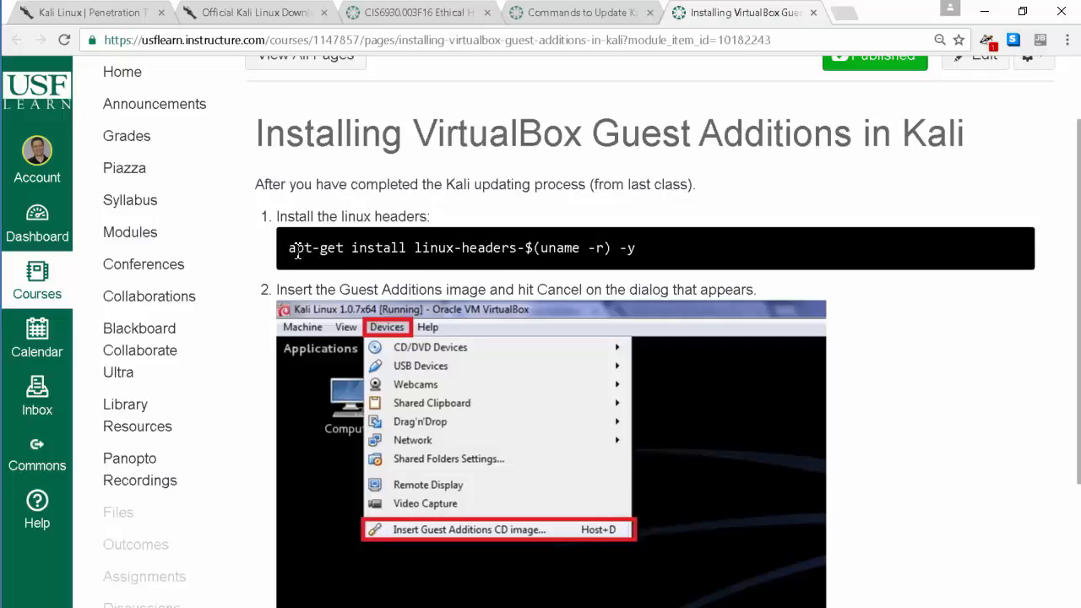
Select the linux-headers command on the course page and begin typing apt-get install linux in Kali
left_click_drag(289, 249, 638, 249)
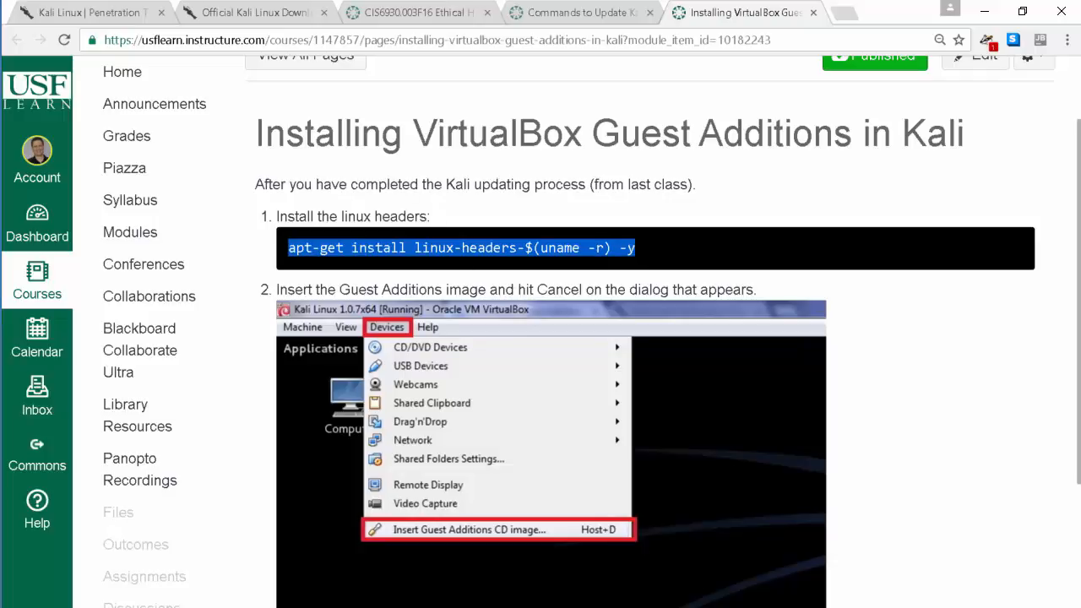
left_click(653, 541)
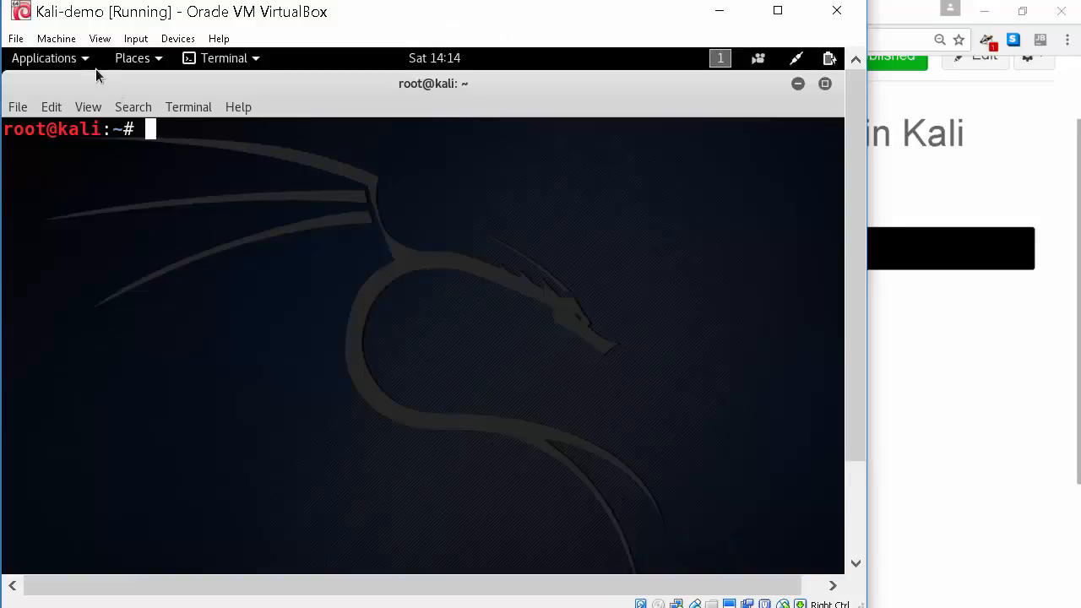
right_click(175, 134)
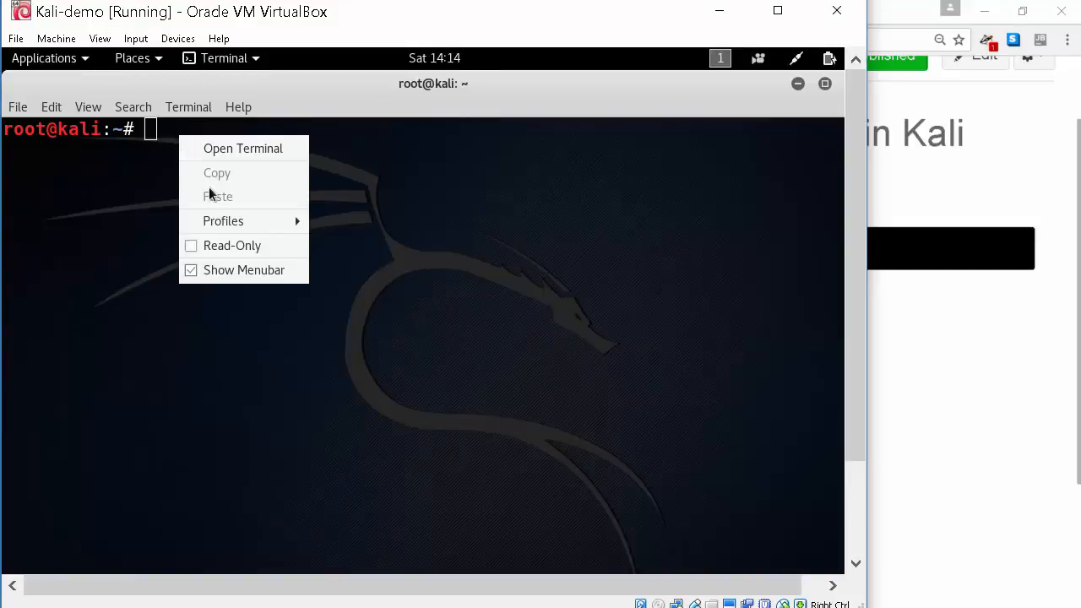
left_click(467, 253)
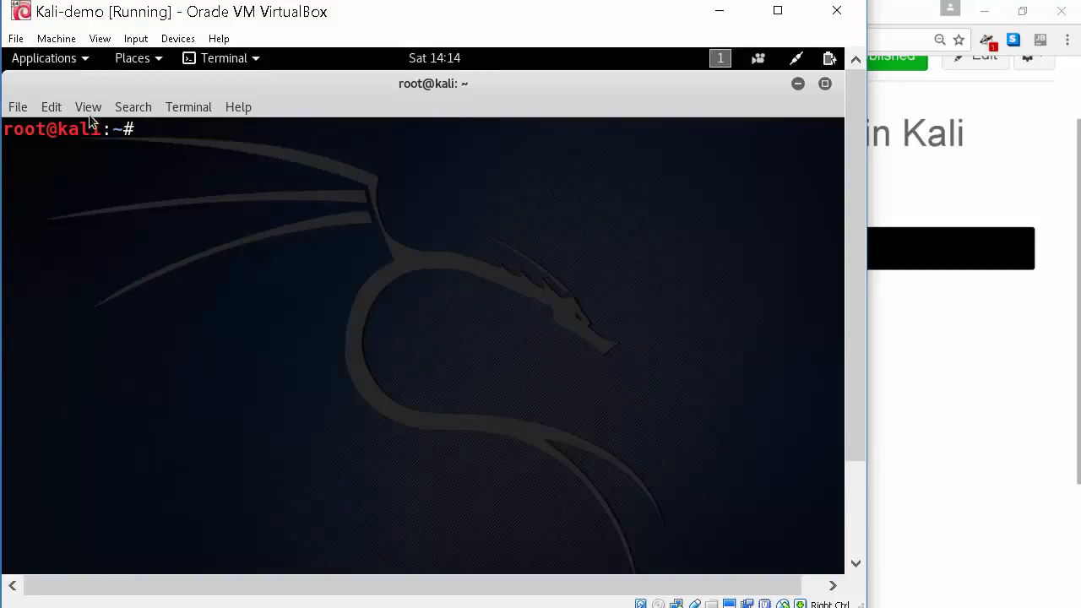
type("apt-get i")
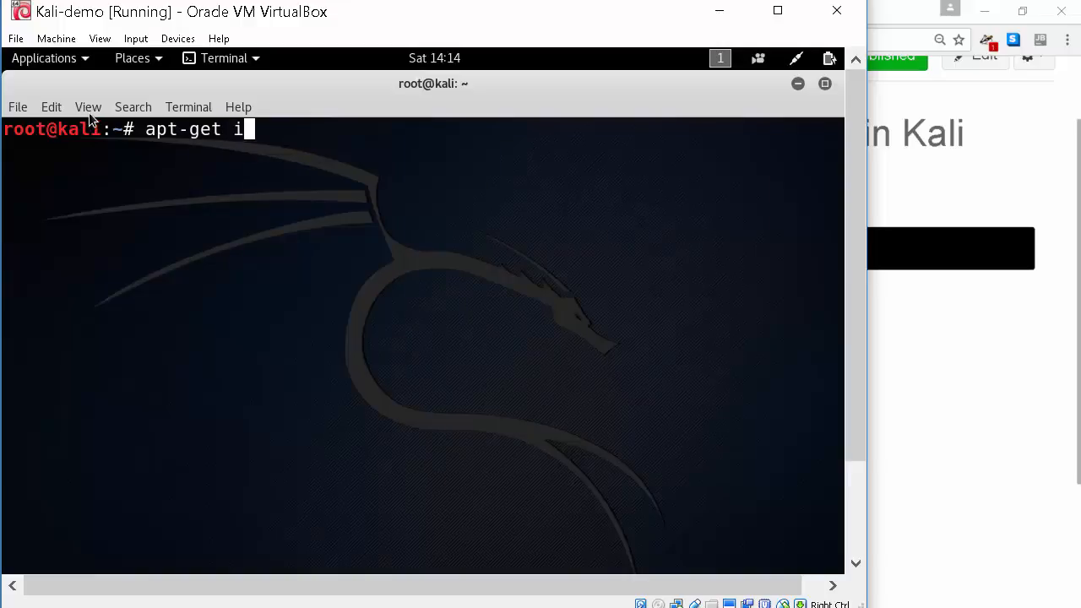
type("nstall inu")
key("BackSpace")
key("BackSpace")
key("BackSpace")
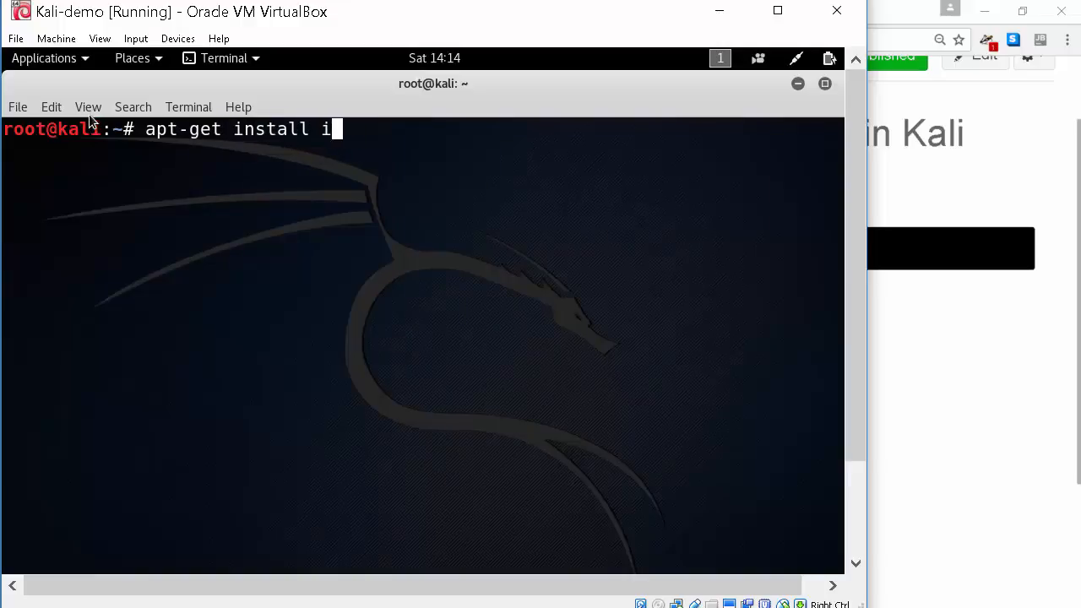
type("linux")
Finish and run apt-get install linux-headers-$(uname -r) -y, rechecking the course page
left_click(882, 465)
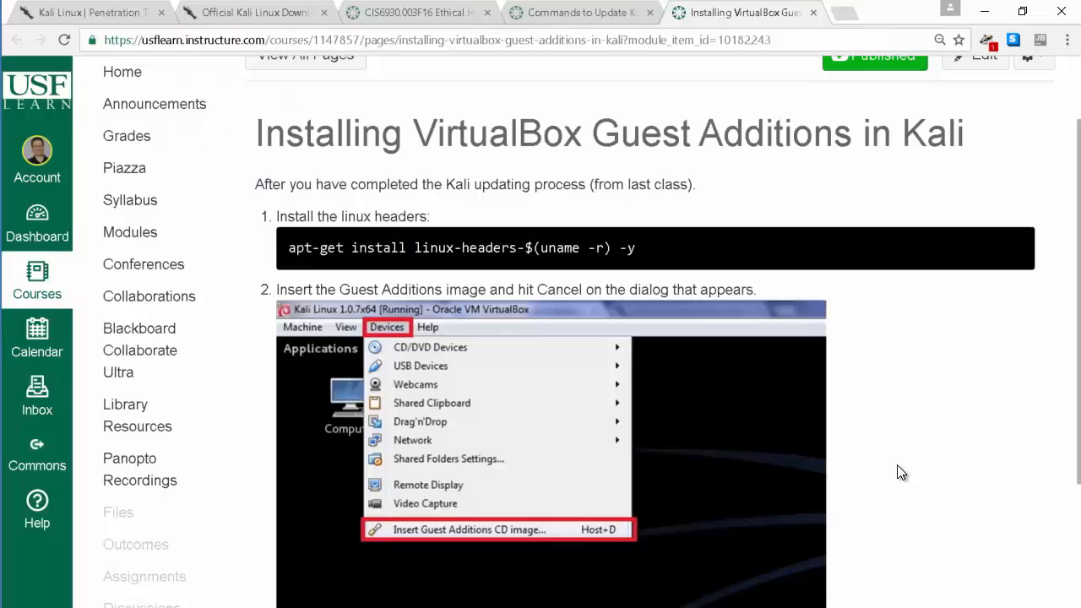
mouse_move(632, 603)
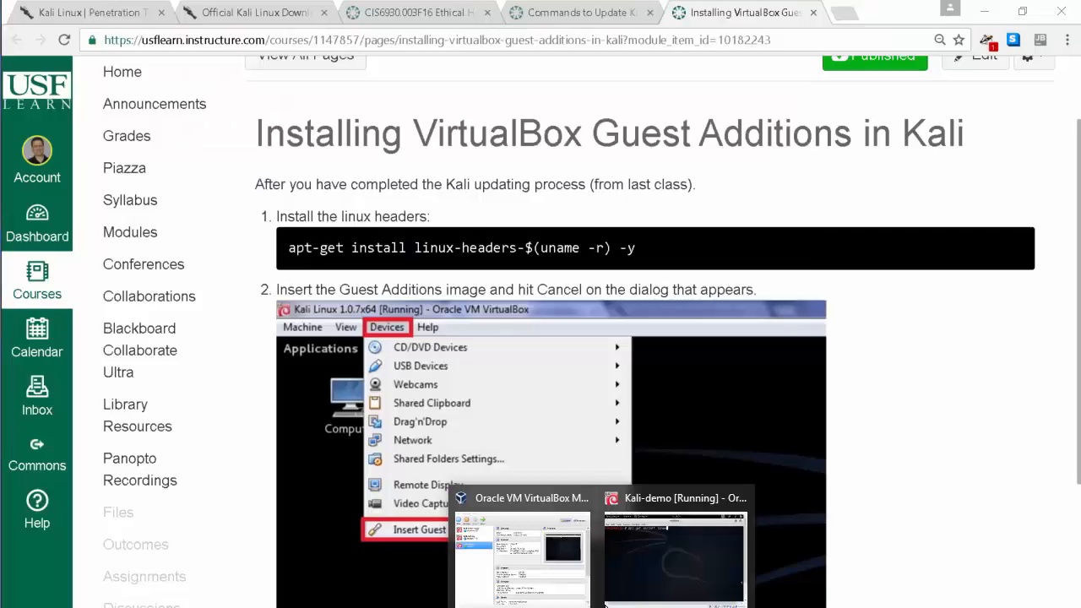
left_click(636, 565)
type("-h")
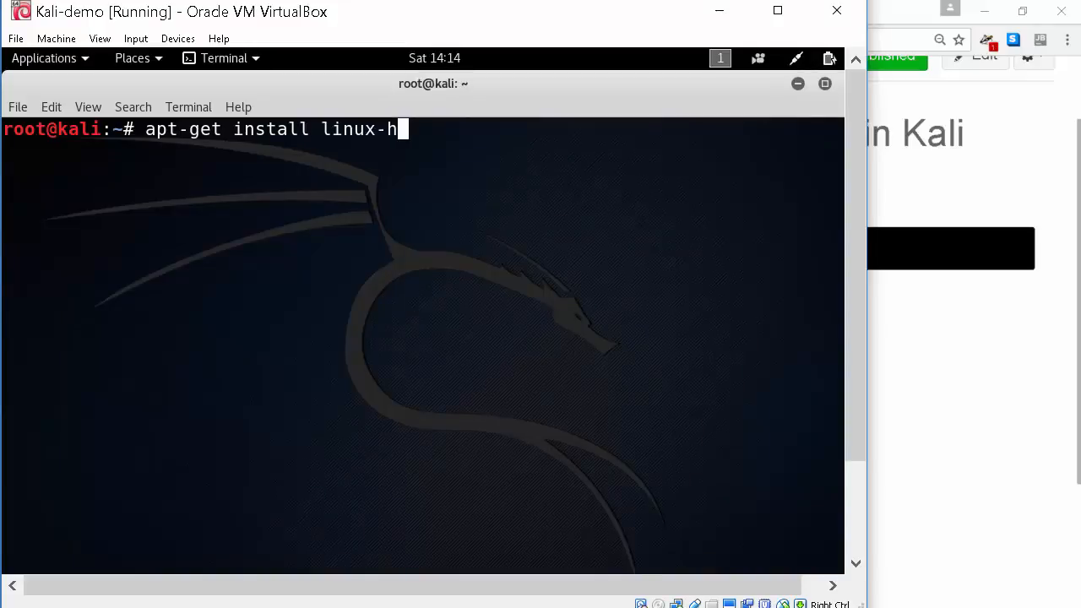
type("eaders-$(")
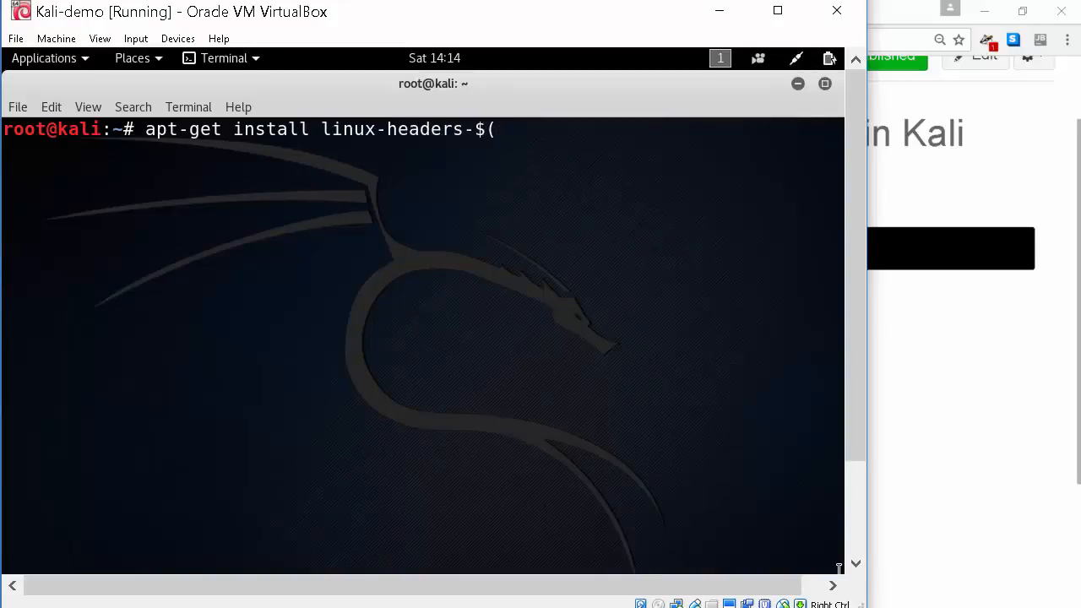
left_click(978, 488)
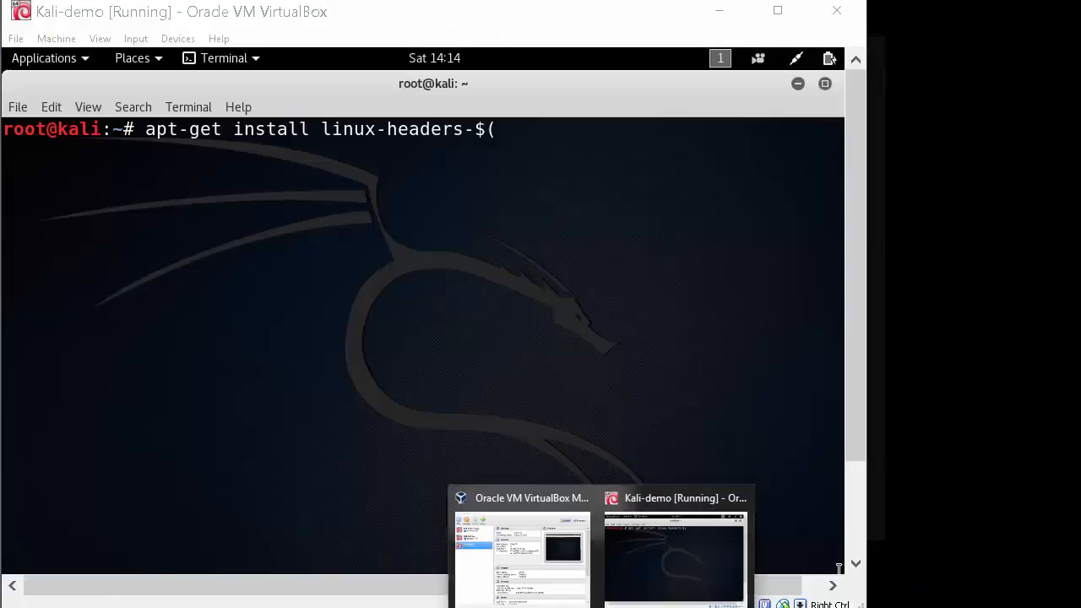
left_click(644, 582)
type("u")
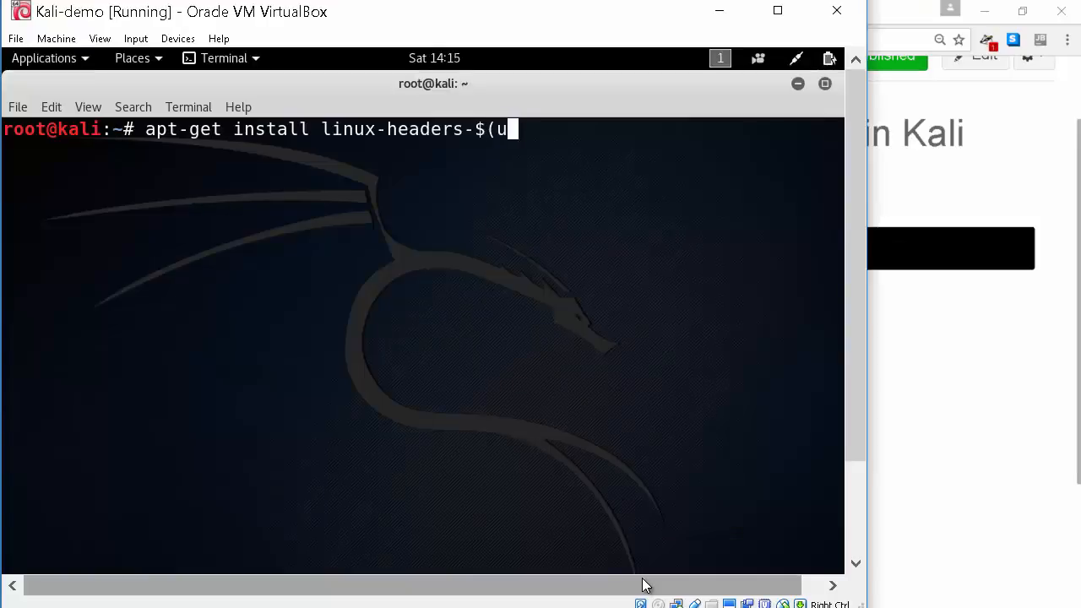
type("name -r")
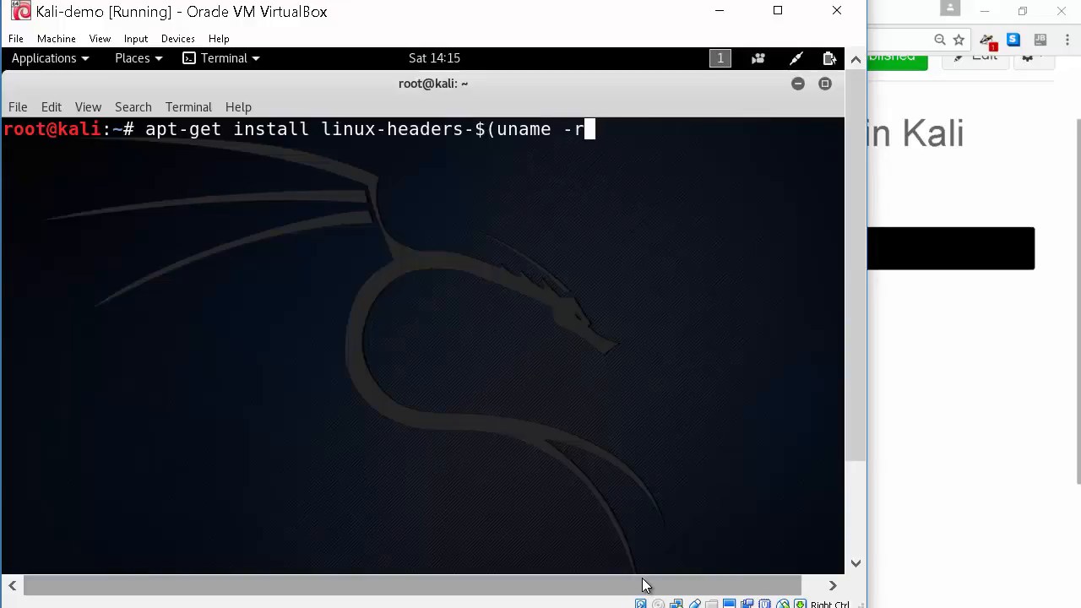
type(") -y")
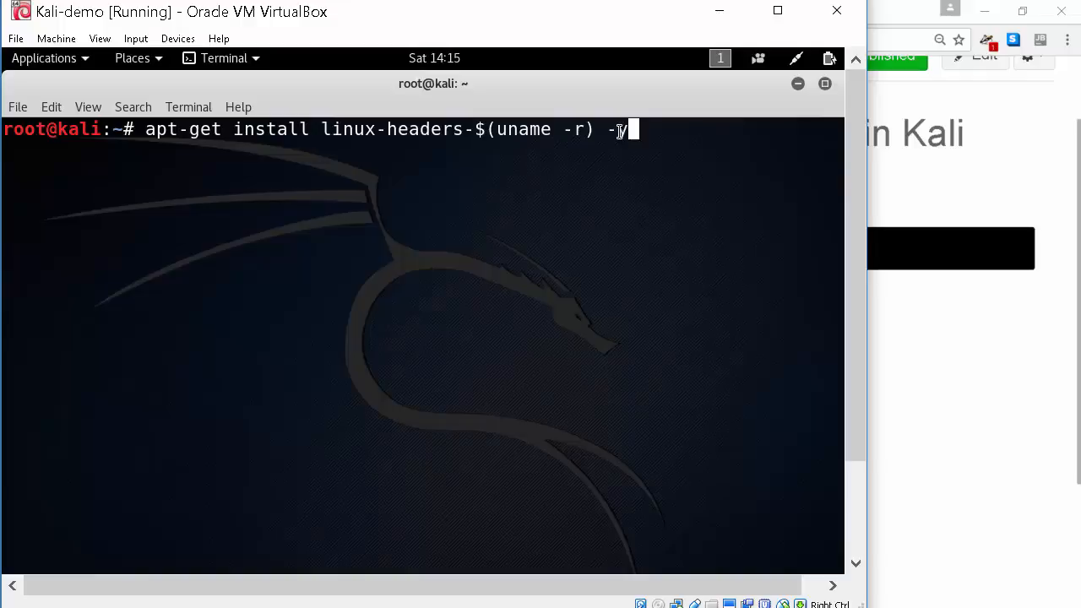
key("Return")
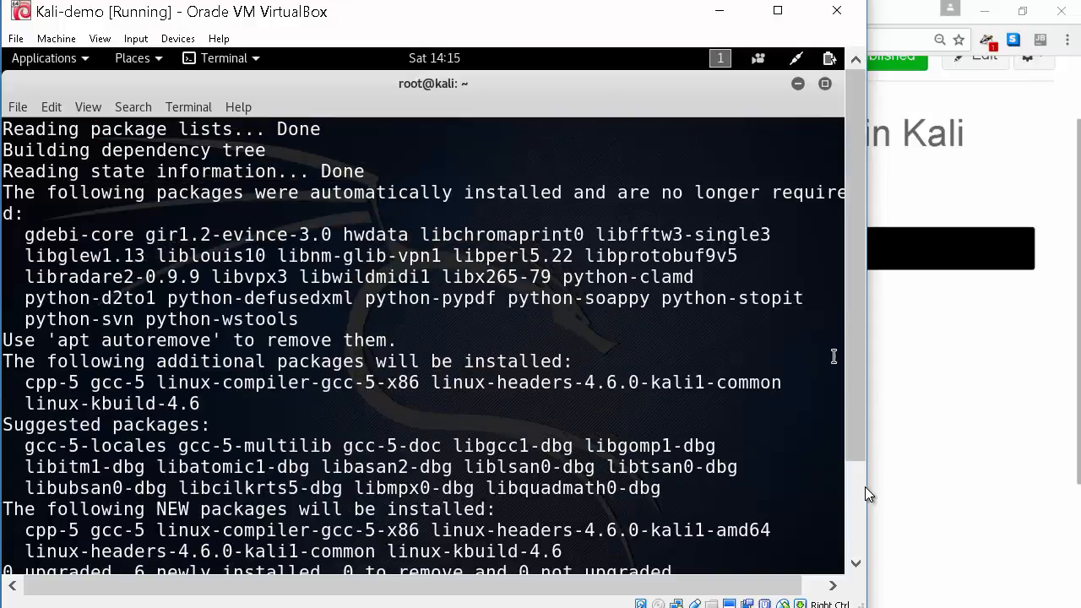
Scroll through the finished headers install output and open the VM's Devices menu
scroll(865, 488, "down", 3)
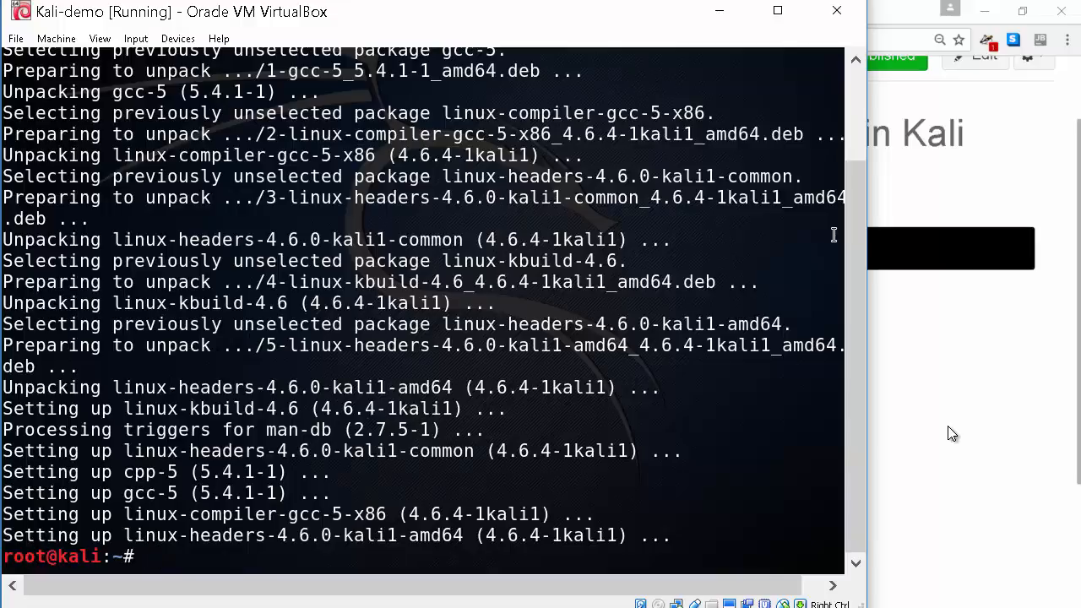
left_click(171, 45)
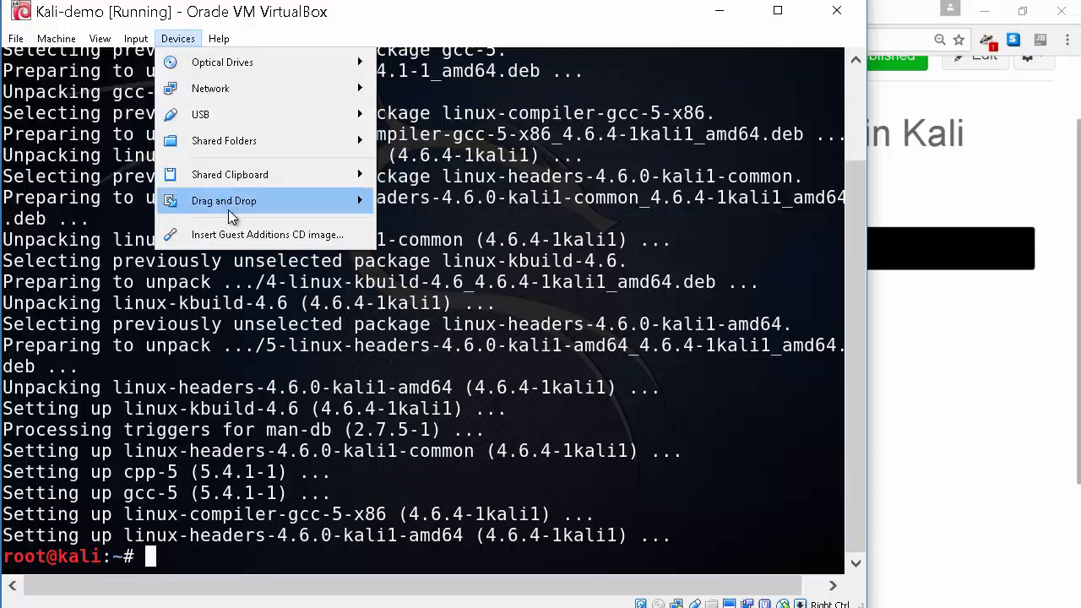
Insert the Guest Additions CD image into Kali-demo and cancel its autorun prompt
left_click(265, 237)
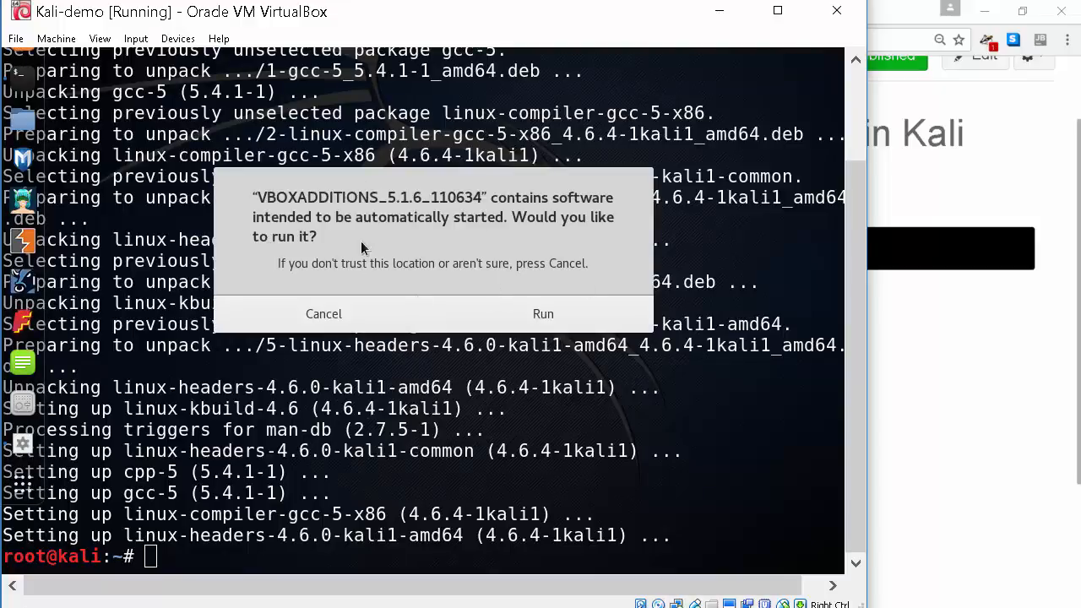
left_click(322, 322)
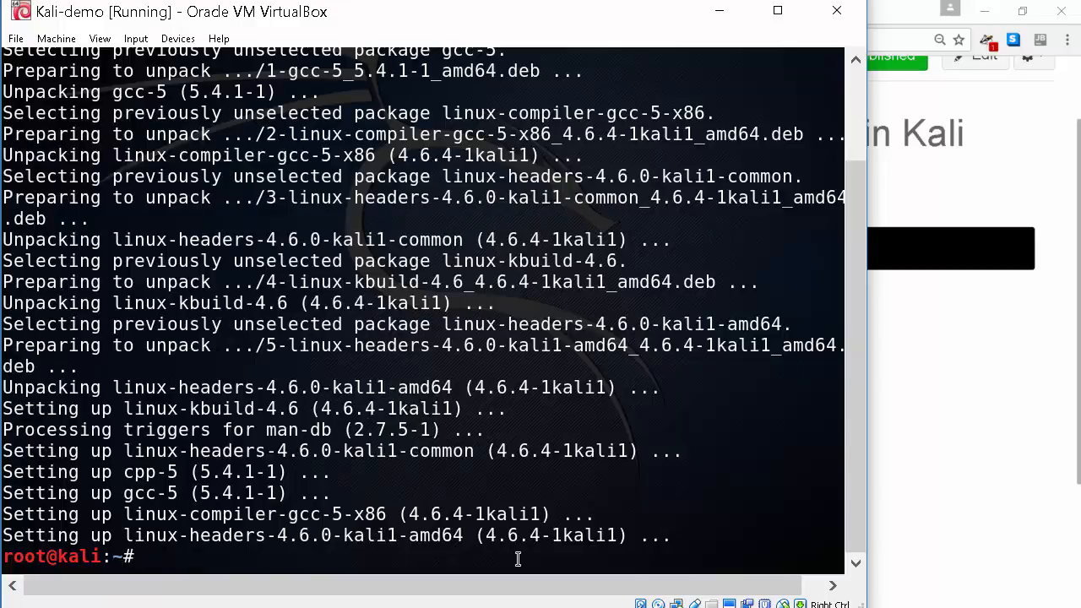
Change the Kali terminal's working directory to /media/cdrom
type("cd /mnt/cd")
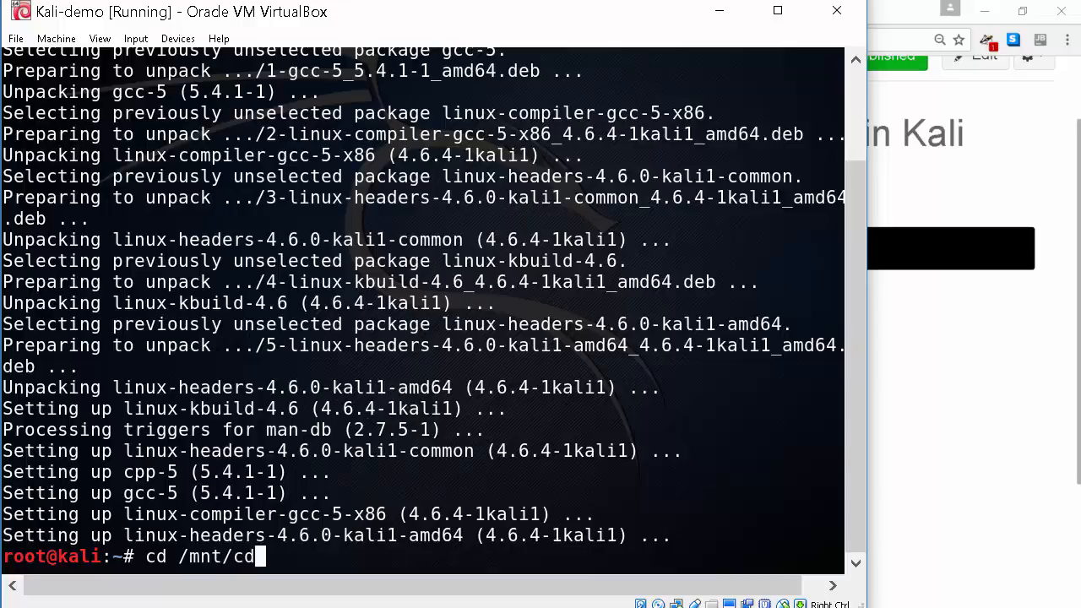
type("r")
left_click(1015, 362)
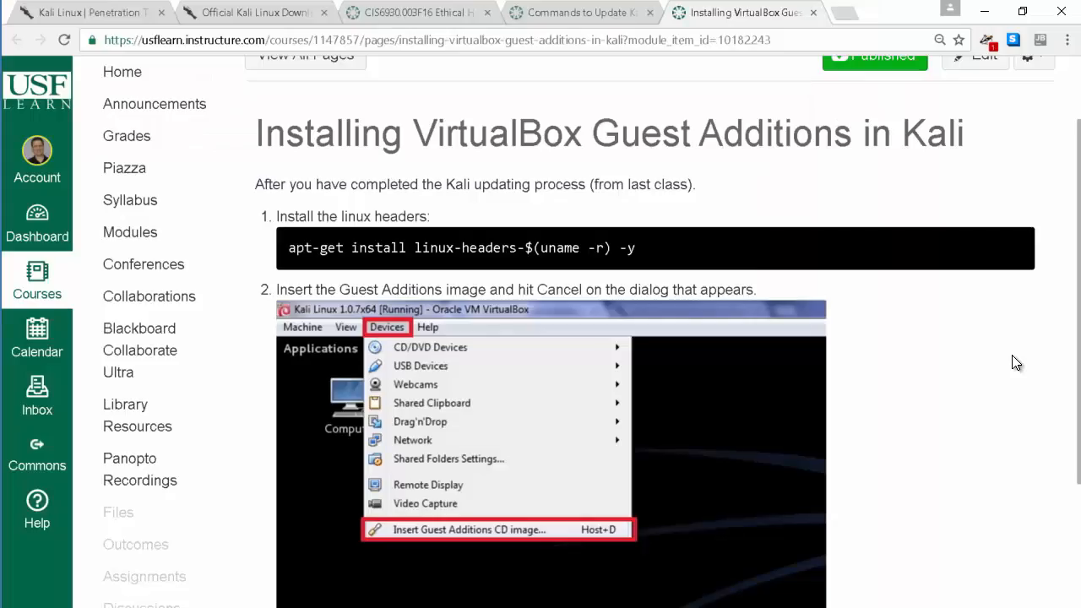
scroll(993, 432, "down", 3)
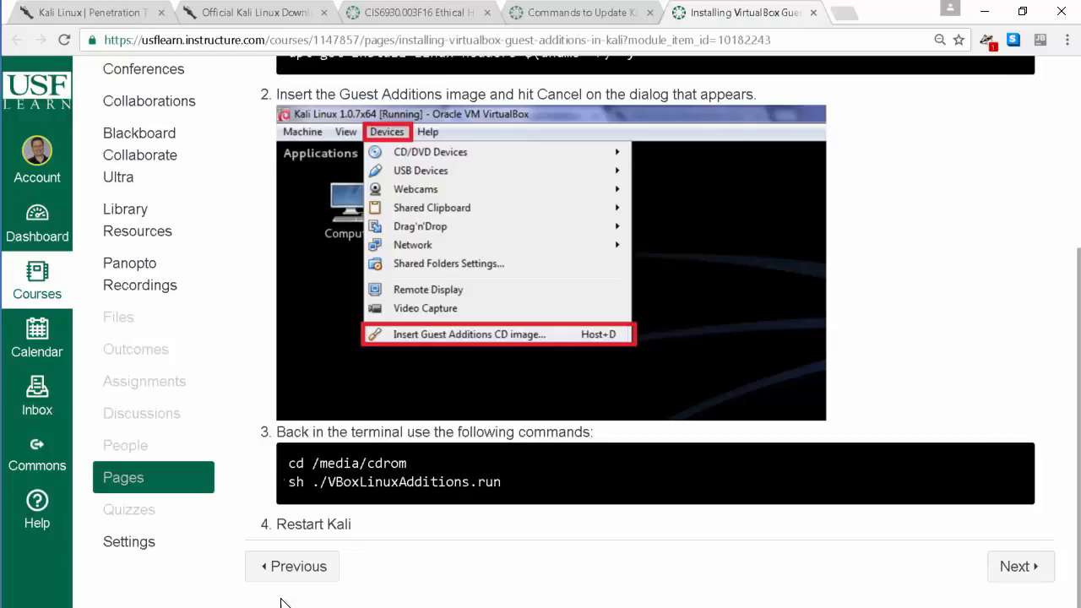
mouse_move(555, 604)
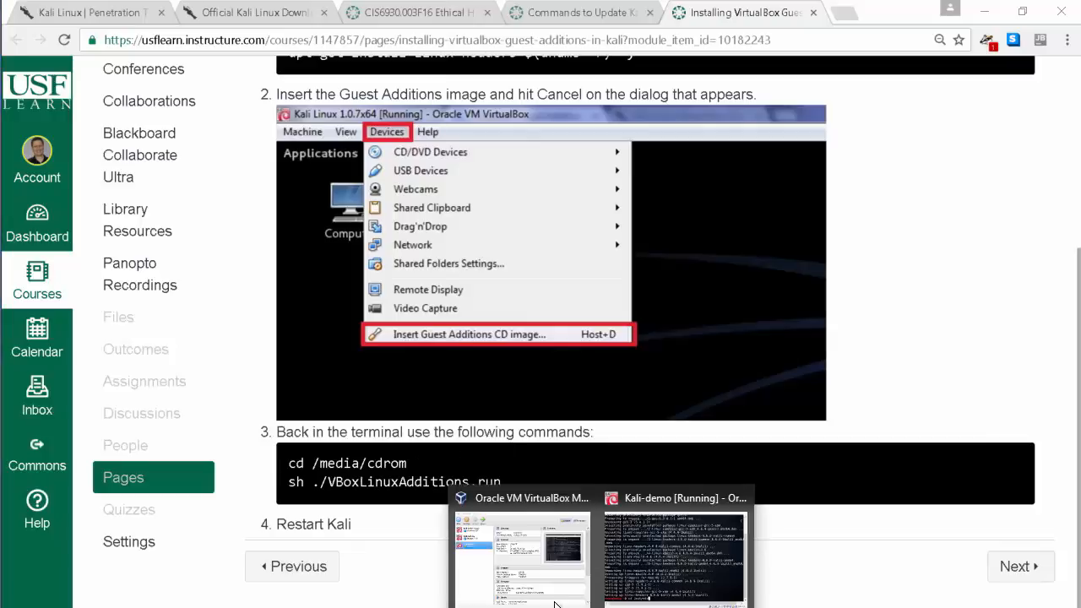
left_click(732, 579)
key("BackSpace")
key("BackSpace")
key("BackSpace")
key("BackSpace")
key("BackSpace")
key("BackSpace")
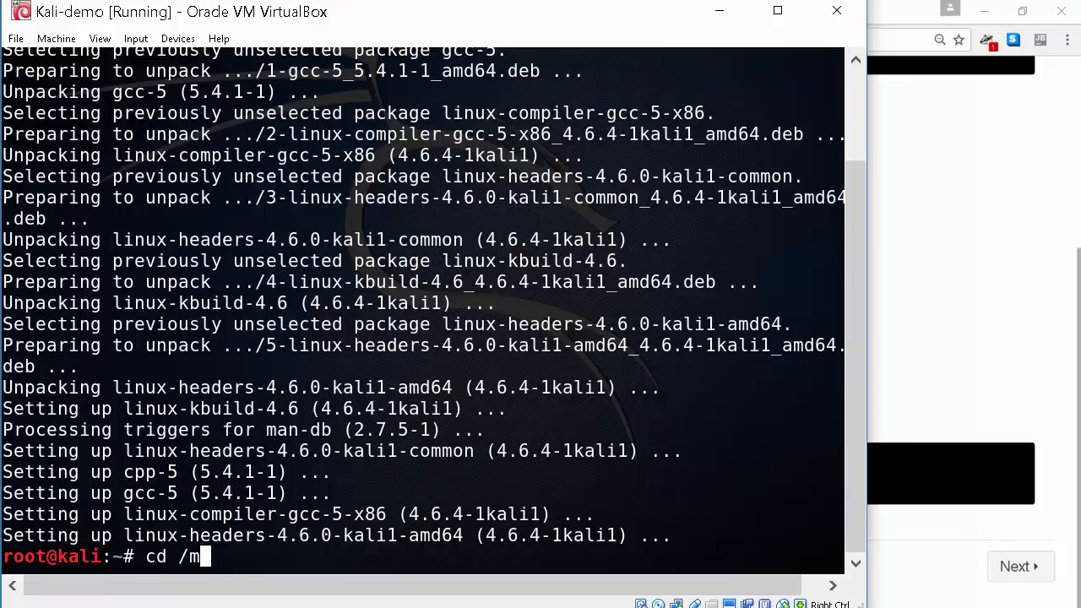
type("edia/cdrom")
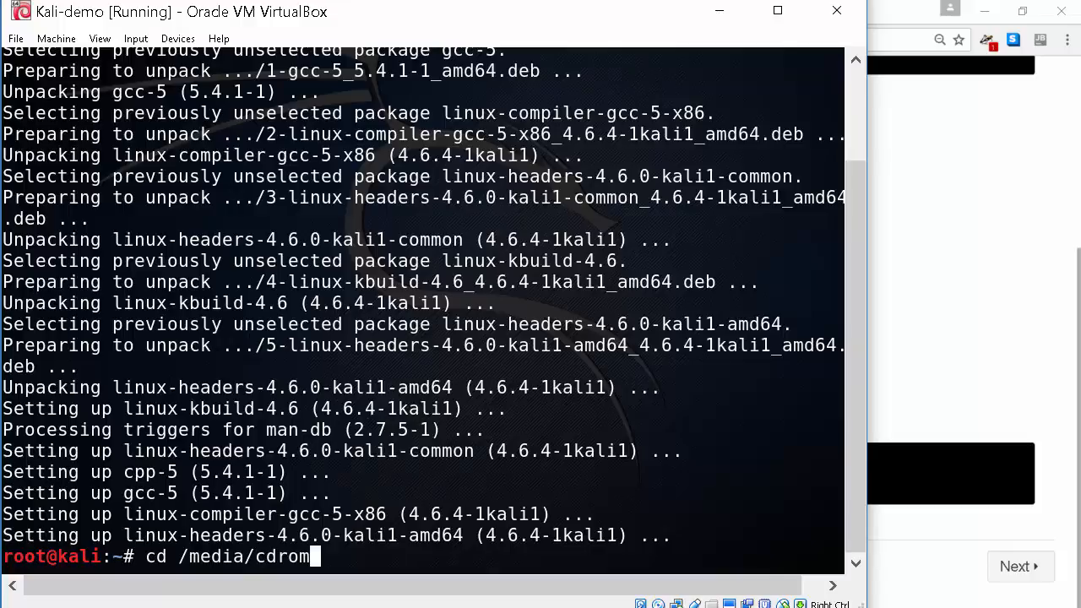
key("Return")
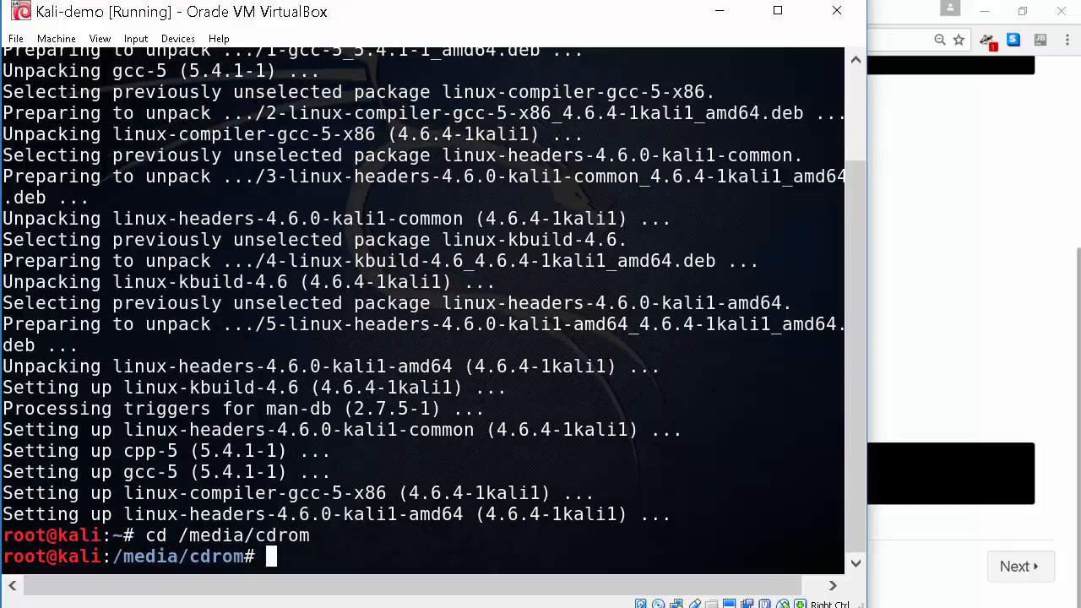
List the disc's files and enter the command sh ./VBoxLinuxAdditions.run
type("ls")
key("Return")
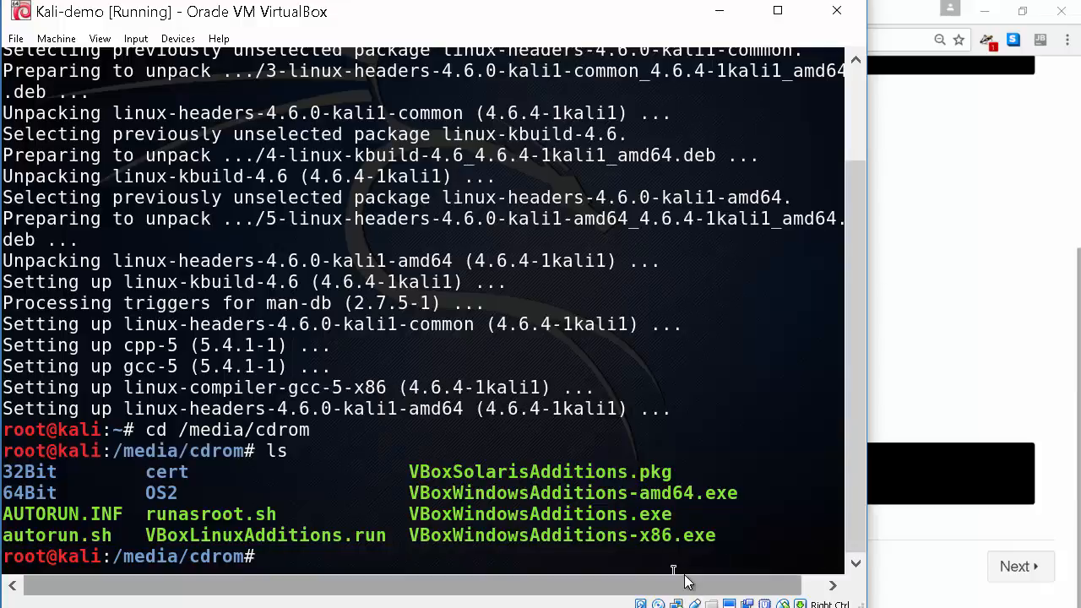
type("sh ")
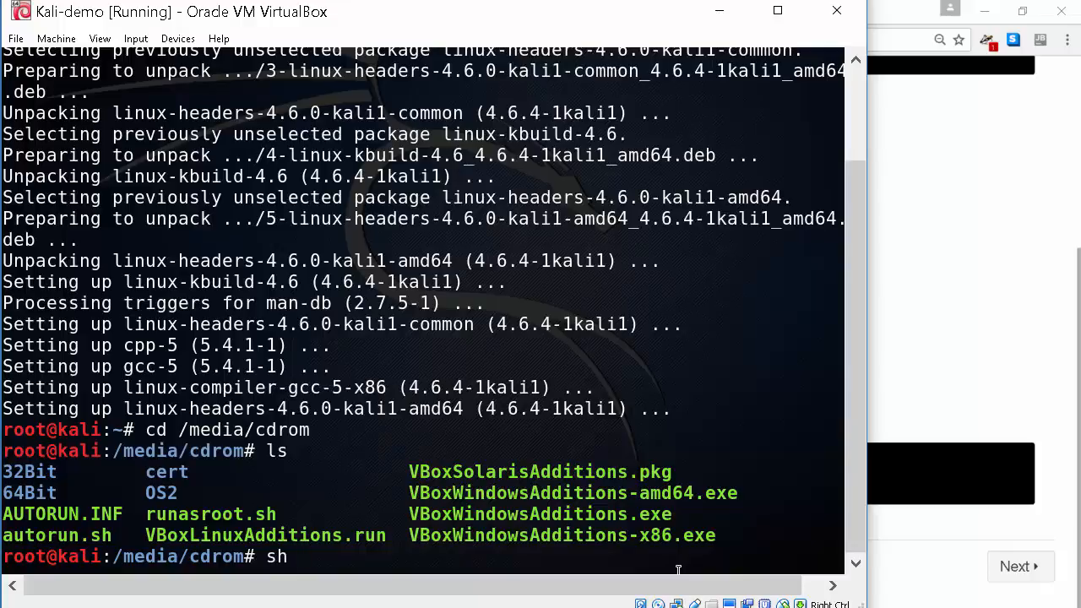
type("./VBoxLinux")
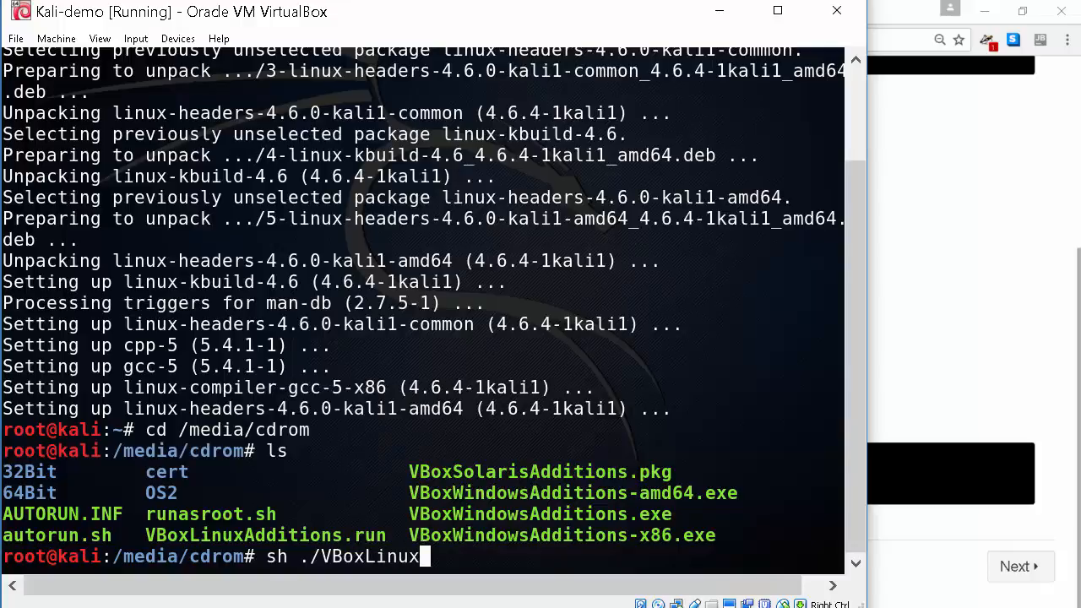
type("Addition")
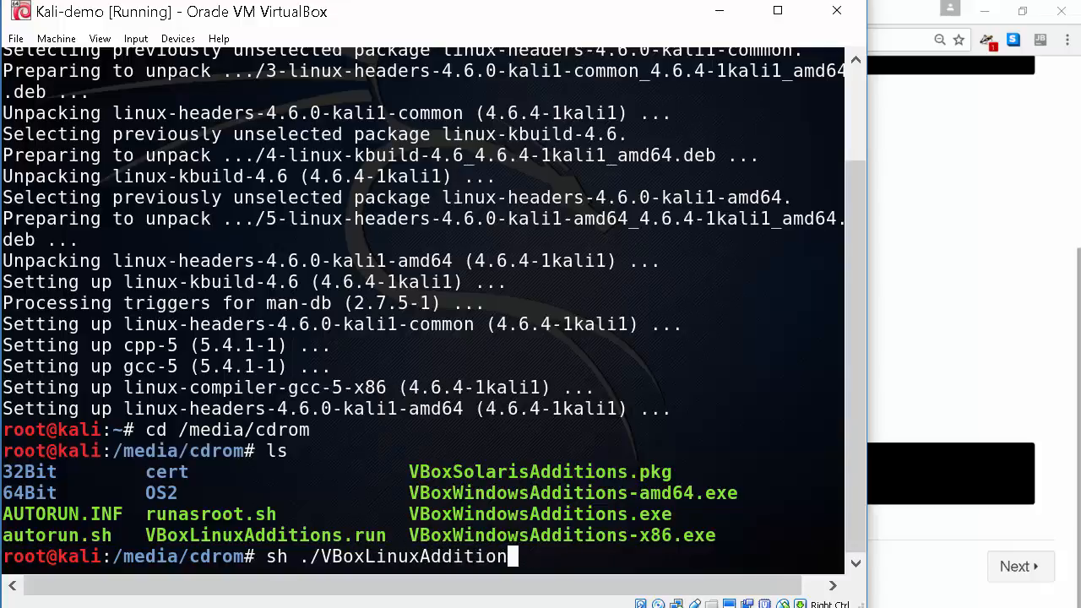
type("s.run")
Run VBoxLinuxAdditions.run to install Guest Additions 5.1.6, then exit the terminal
key("Return")
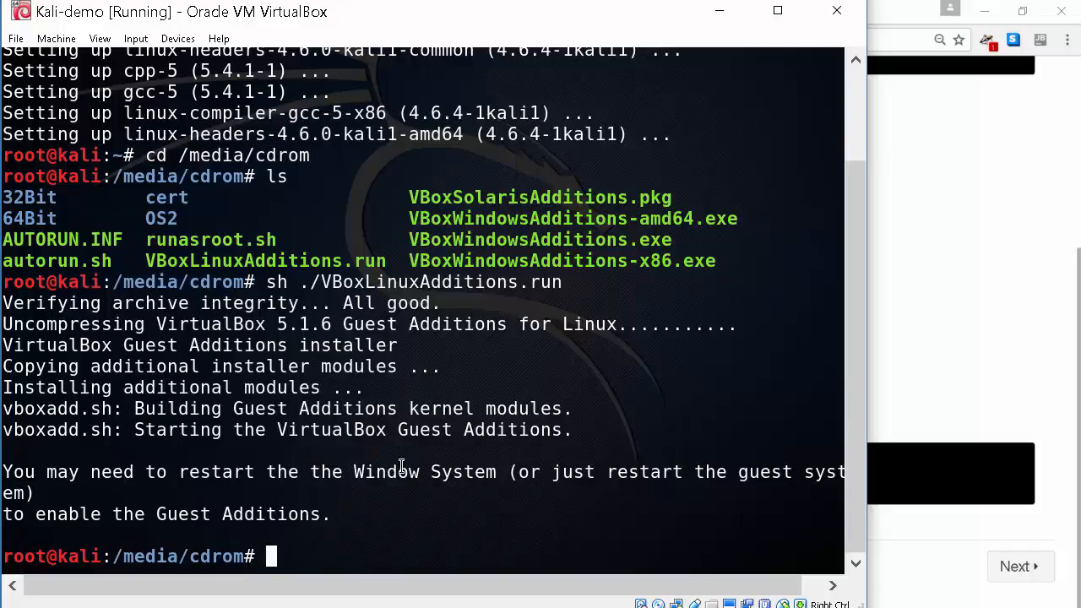
type("exit")
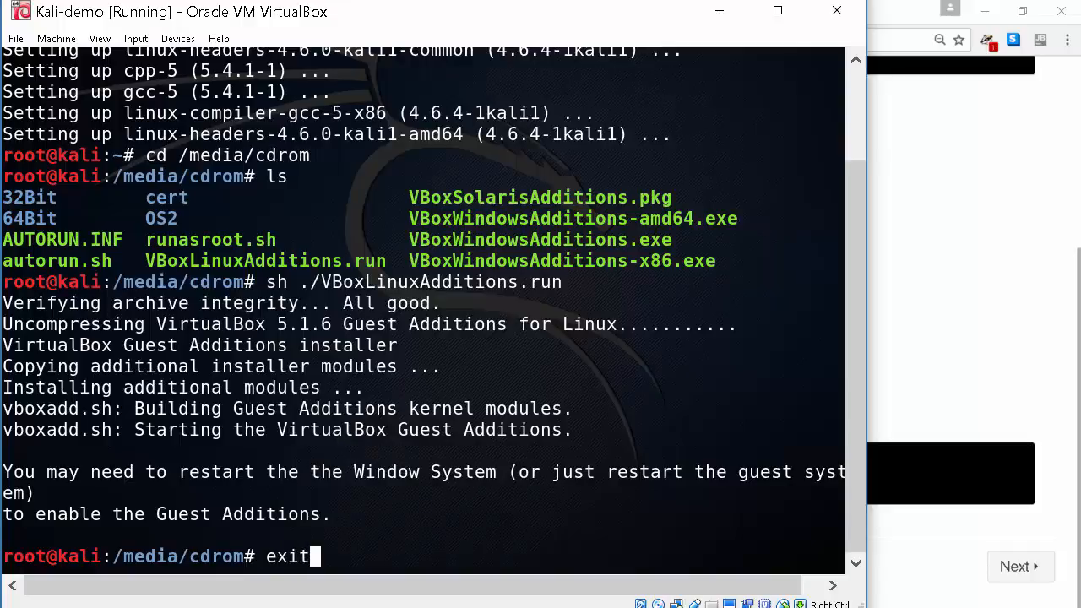
key("Return")
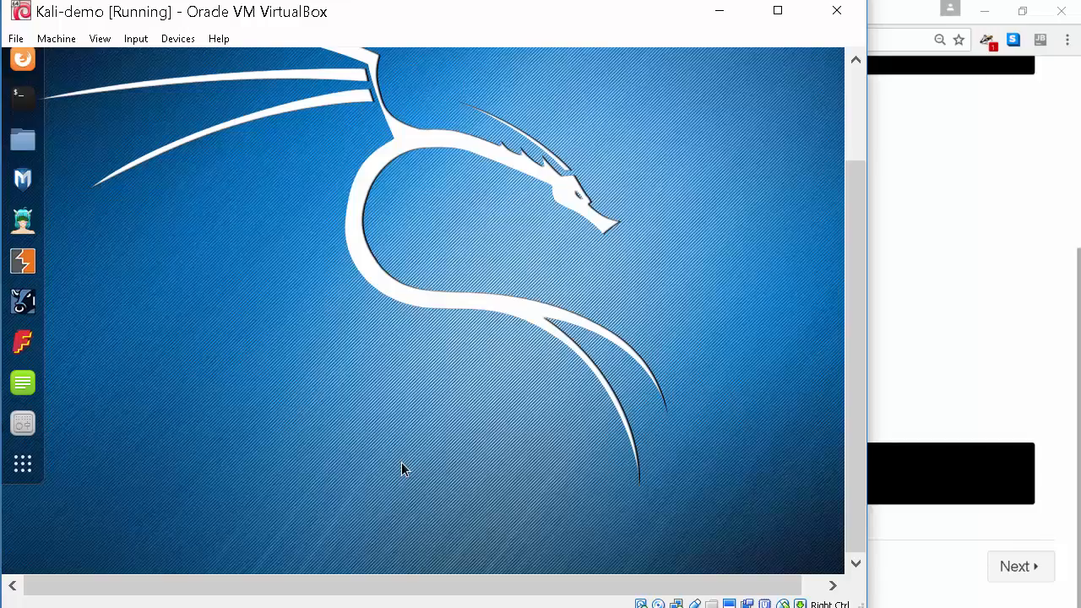
Power off Kali-demo from Kali's system menu and minimize Chrome to reveal VirtualBox Manager
left_click(856, 104)
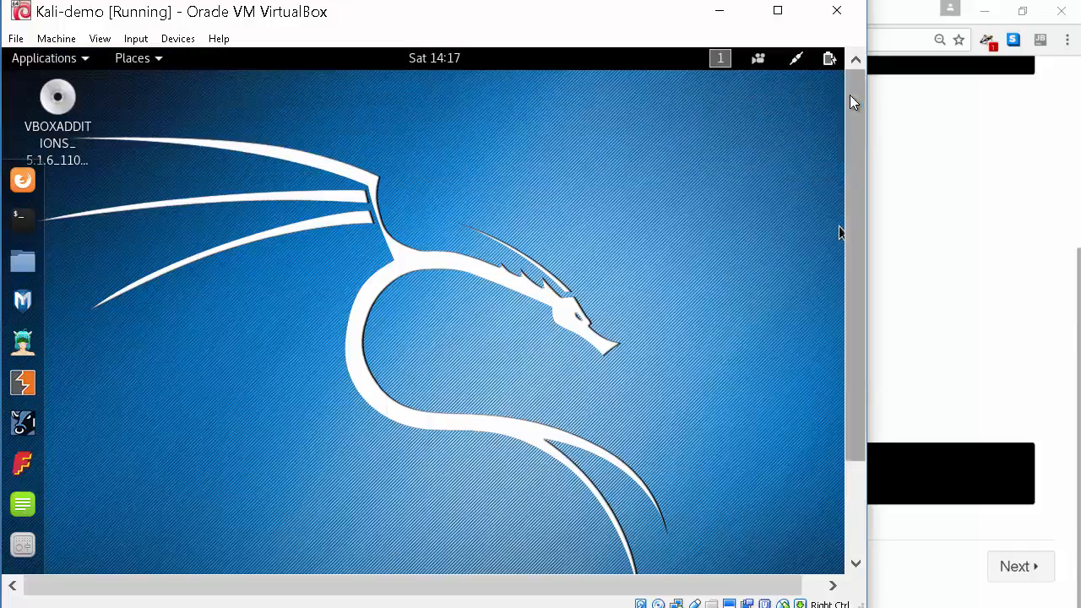
left_click(830, 584)
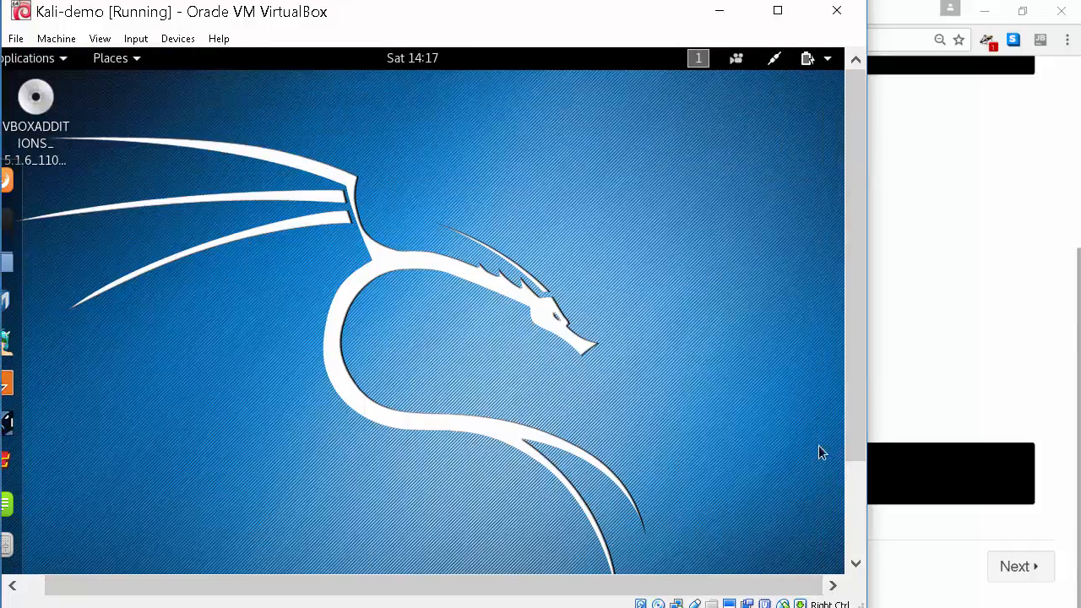
left_click(828, 61)
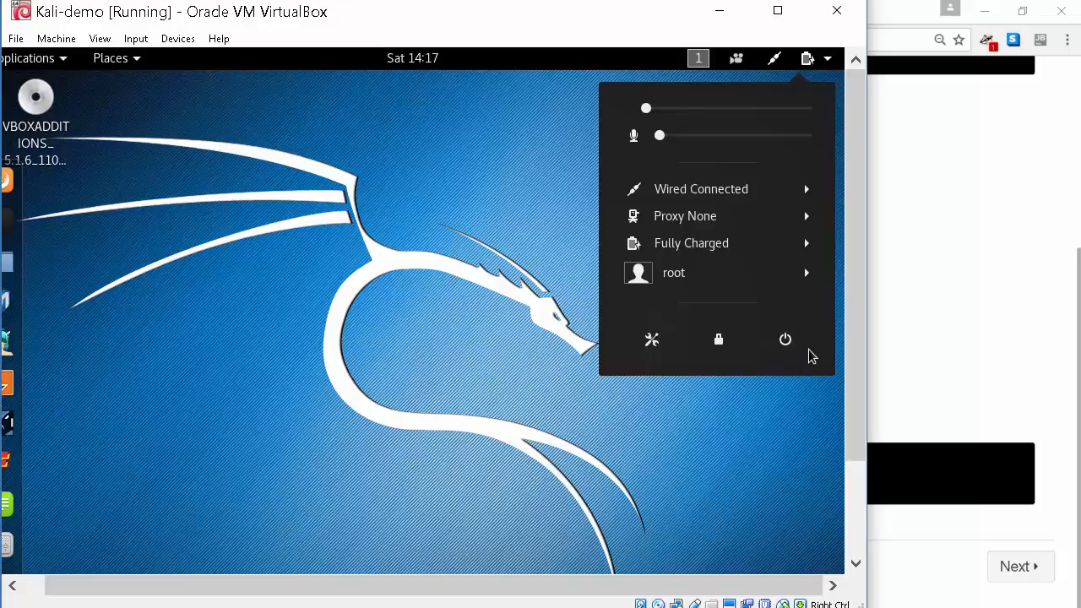
left_click(784, 339)
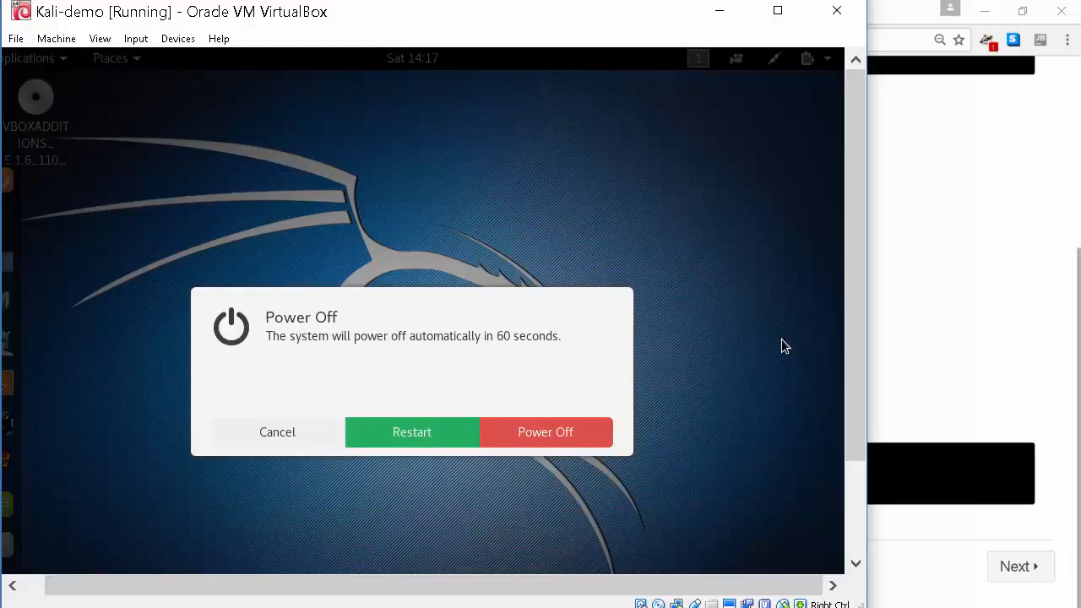
left_click(580, 432)
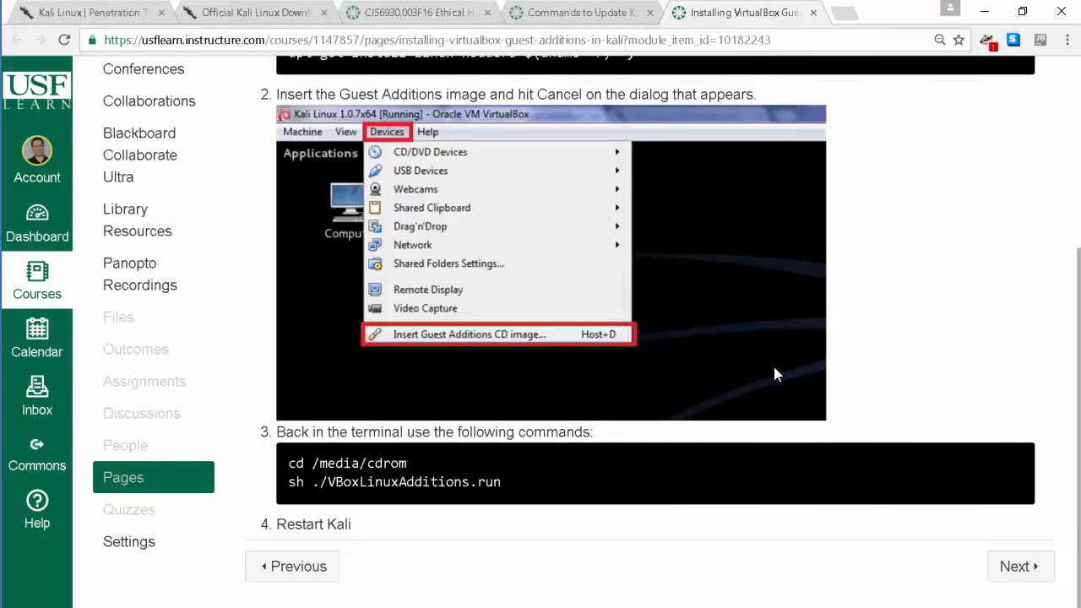
left_click(983, 12)
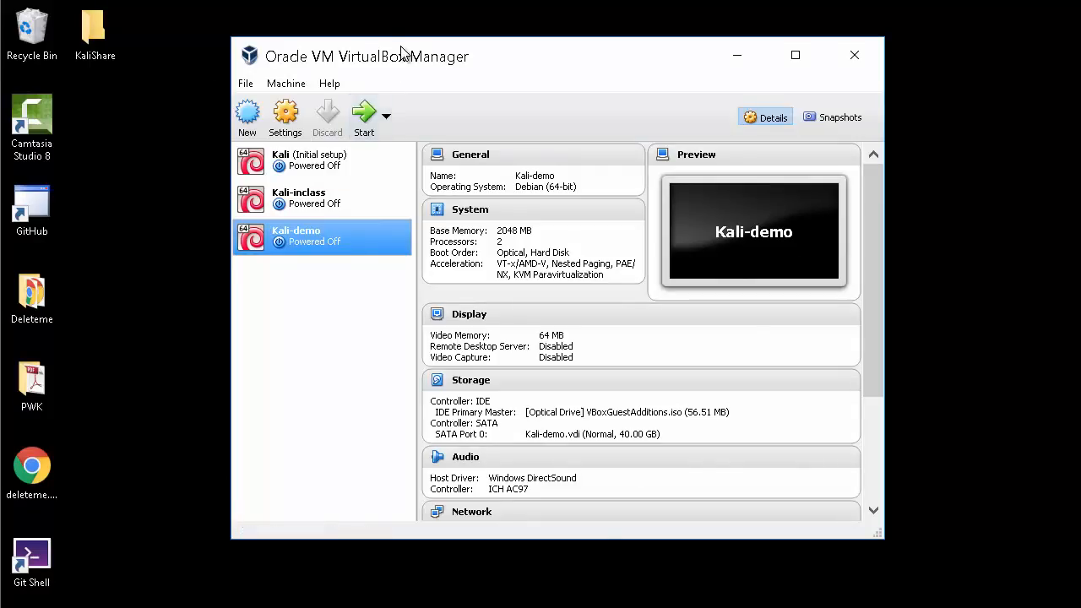
mouse_move(394, 73)
left_mouse_down()
mouse_move(342, 55)
mouse_move(385, 72)
left_mouse_up()
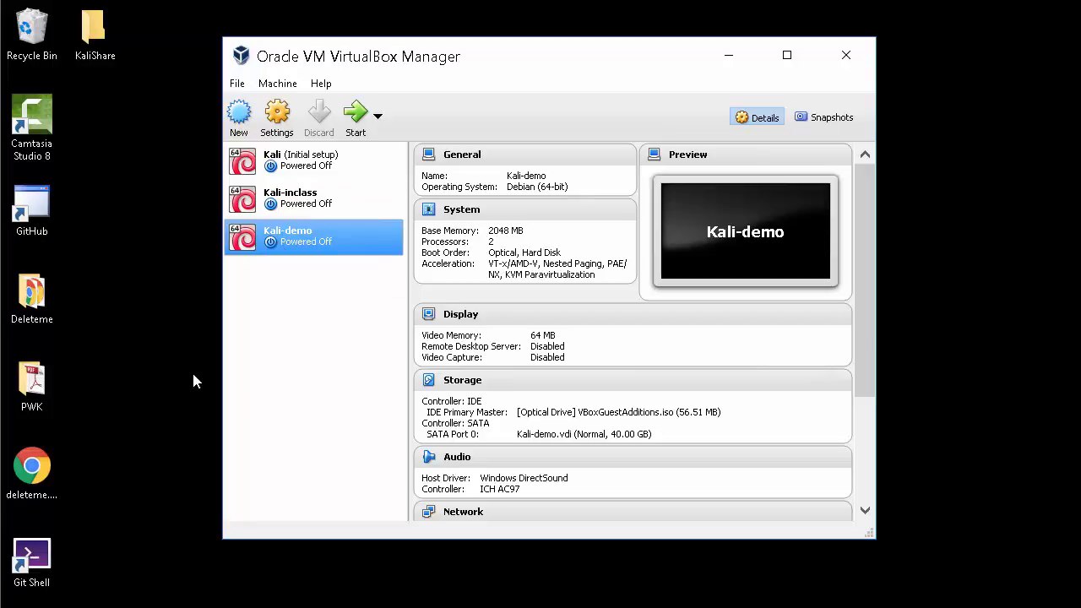
Add a Kali-demo shared folder pointing at KaliShare on the host Desktop
left_click(279, 122)
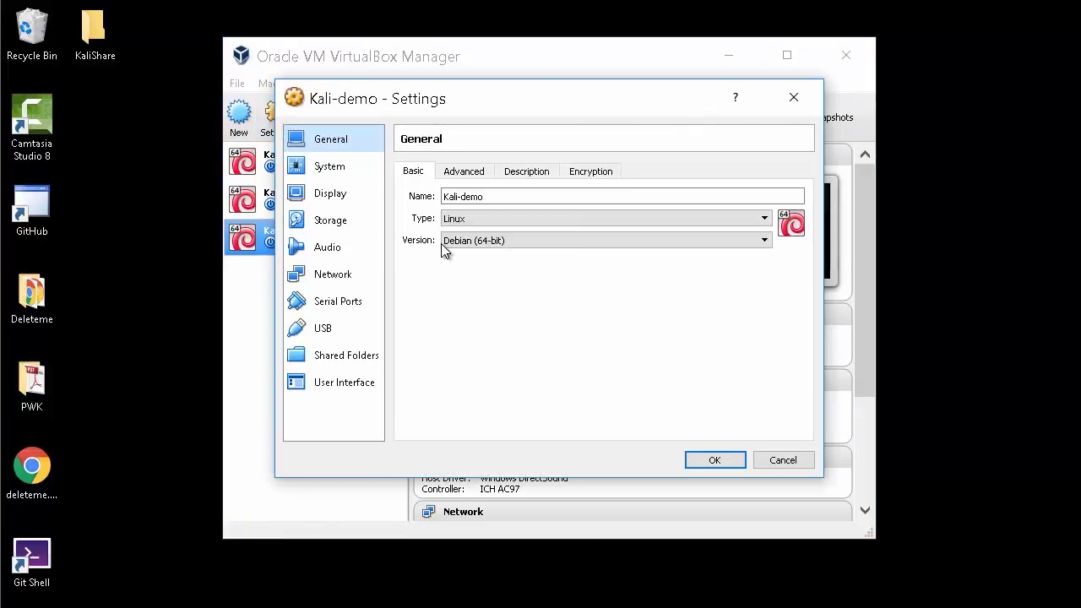
left_click(338, 362)
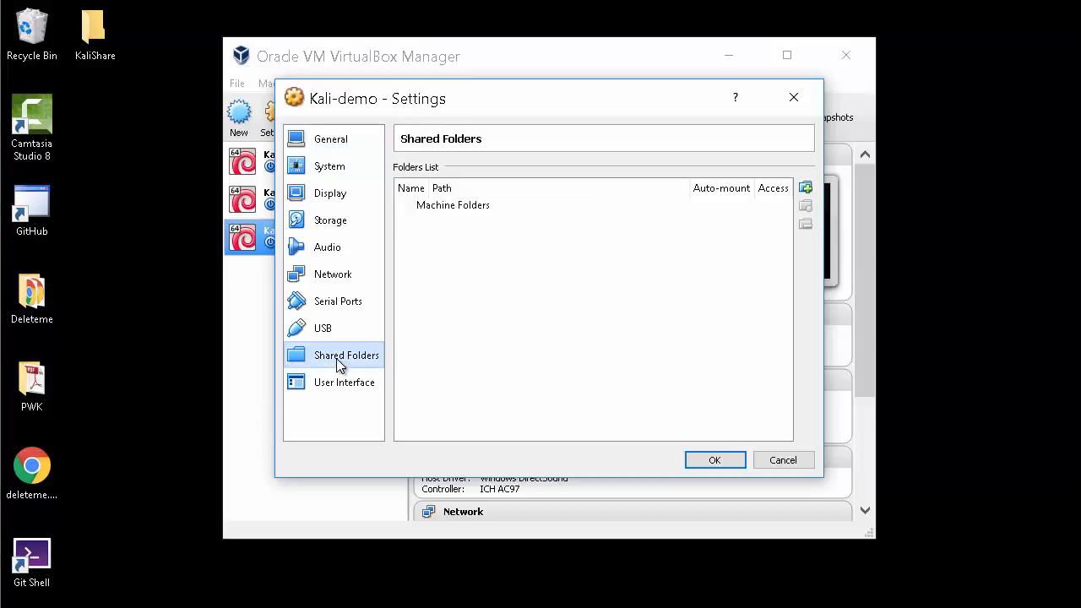
left_click(600, 207)
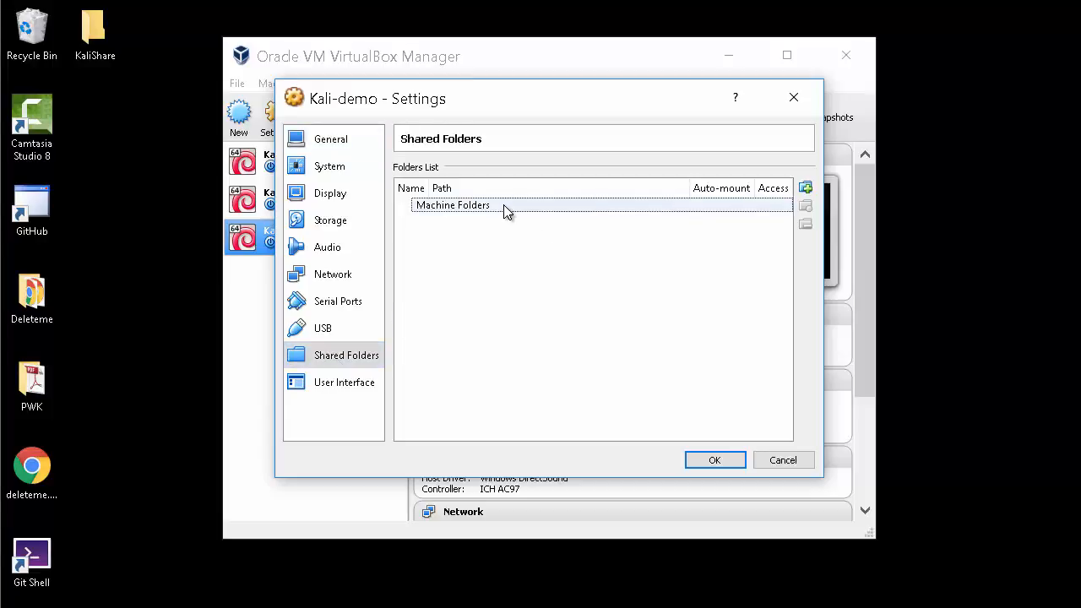
left_click(806, 189)
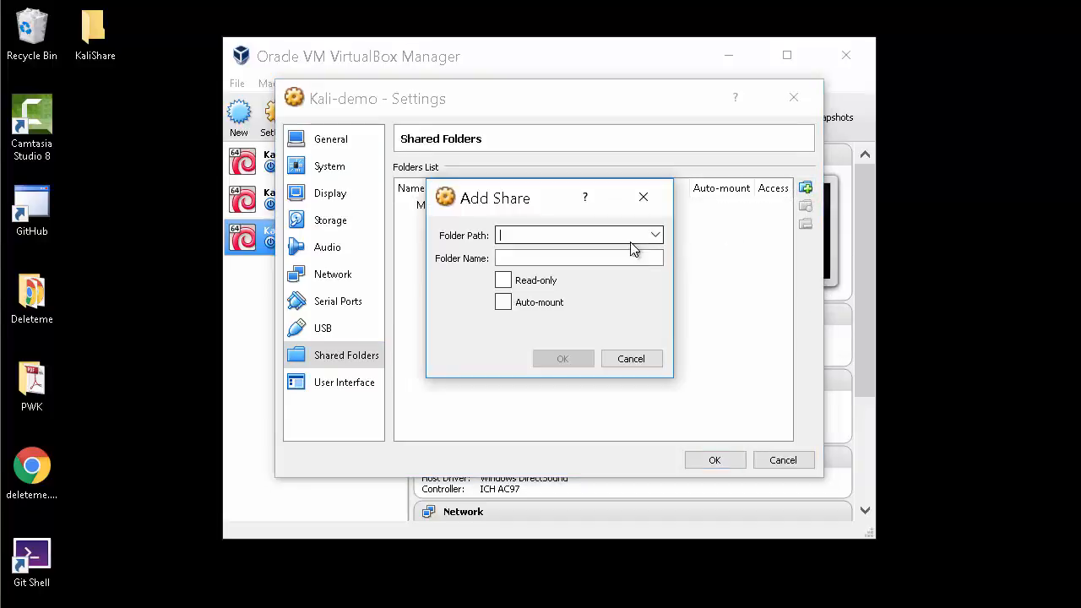
left_click(654, 234)
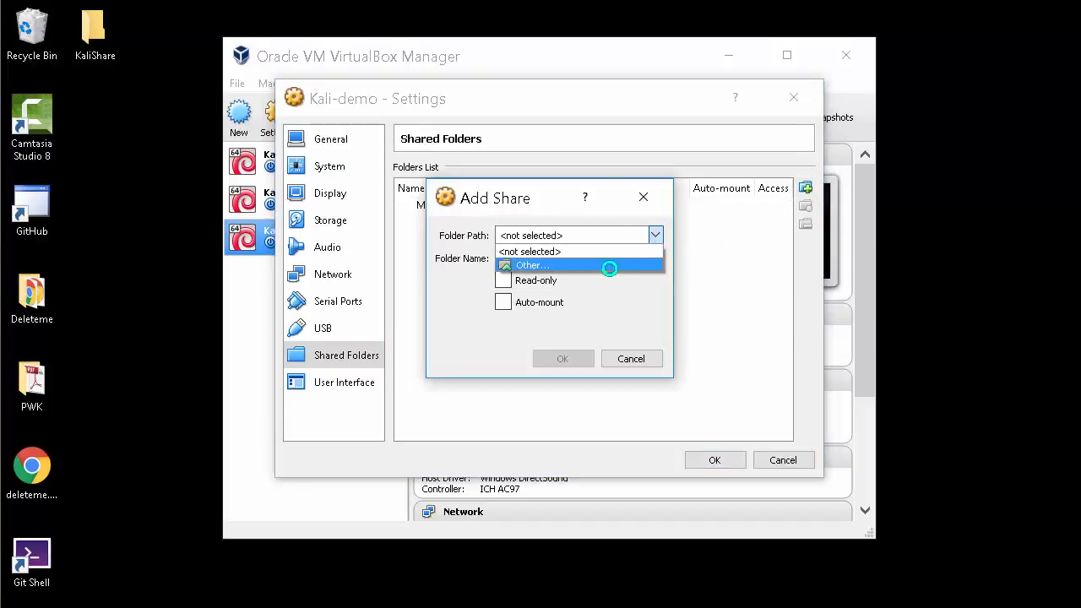
left_click(608, 268)
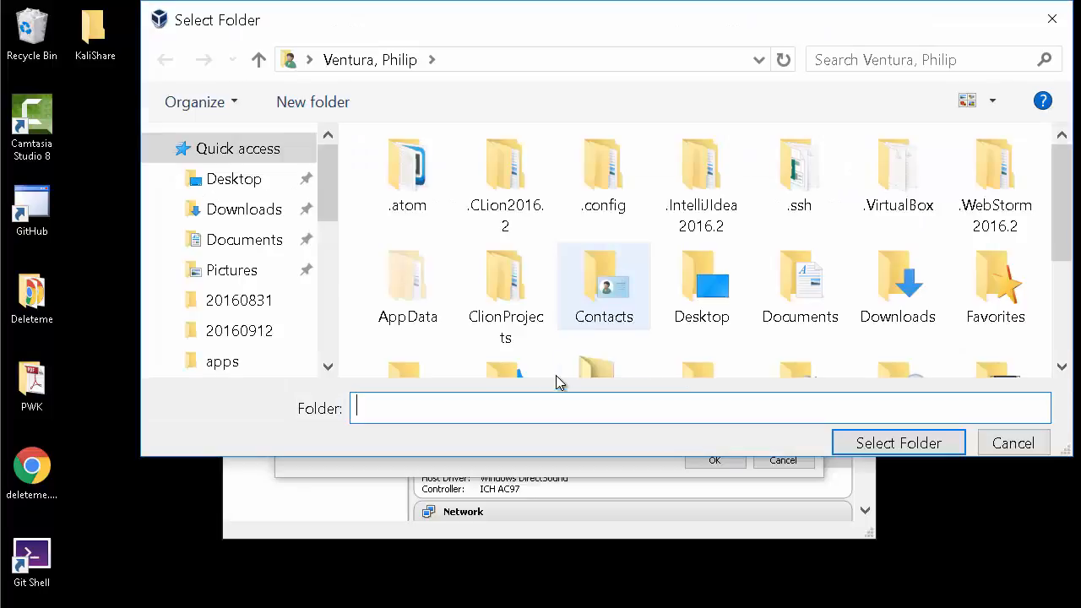
left_click(254, 186)
left_click(588, 214)
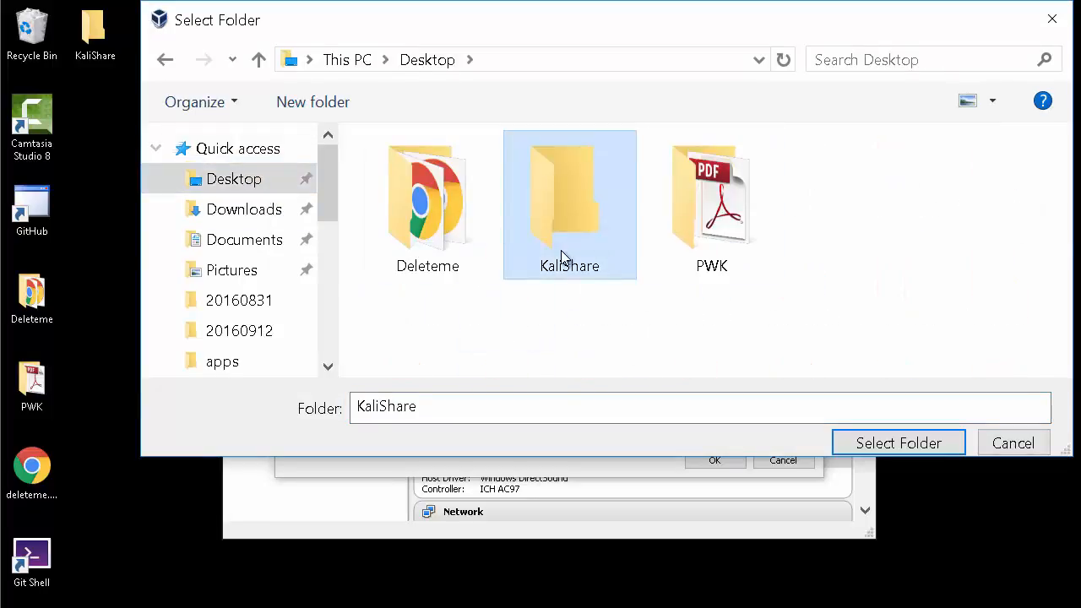
left_click(917, 447)
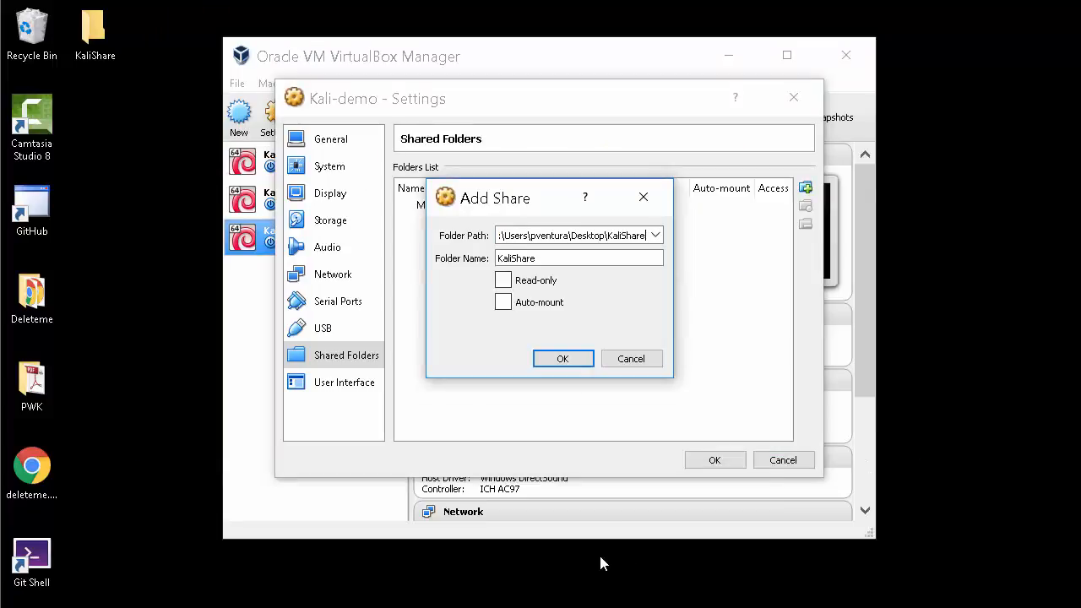
Set KaliShare to auto-mount, add it, and save the Kali-demo settings
left_click(504, 304)
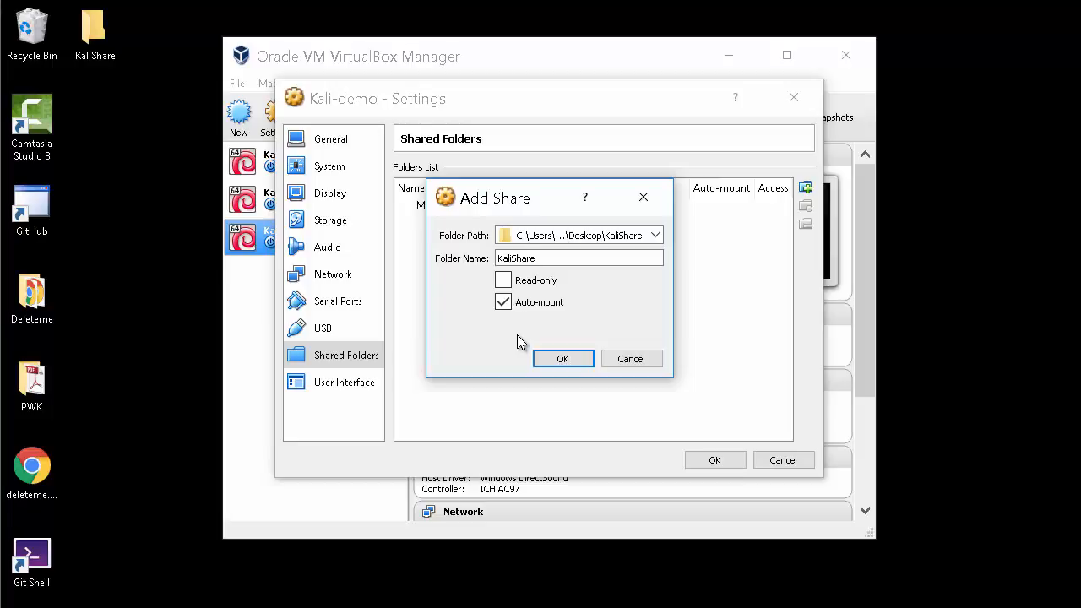
left_click(562, 358)
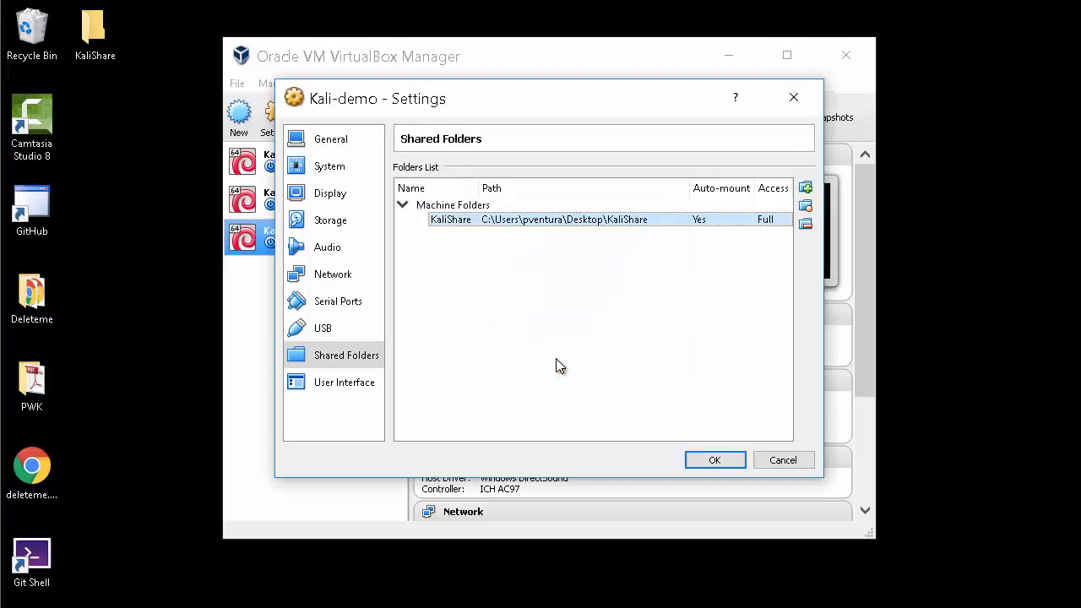
left_click(319, 142)
left_click(718, 462)
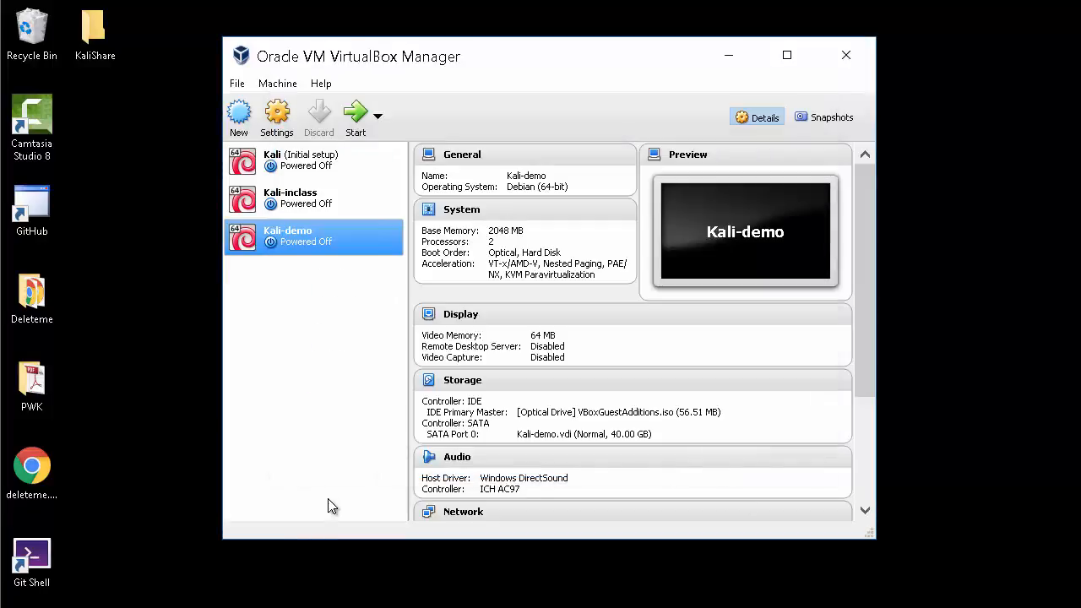
Start Kali-demo, boot the default GRUB entry, and enter root at the login screen
left_click(359, 127)
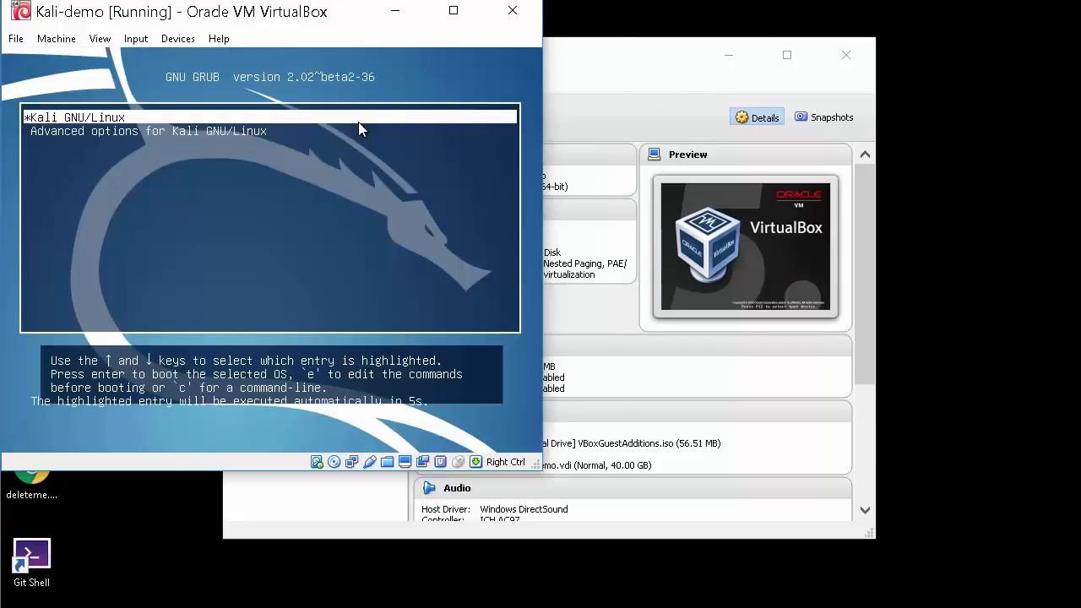
key("Return")
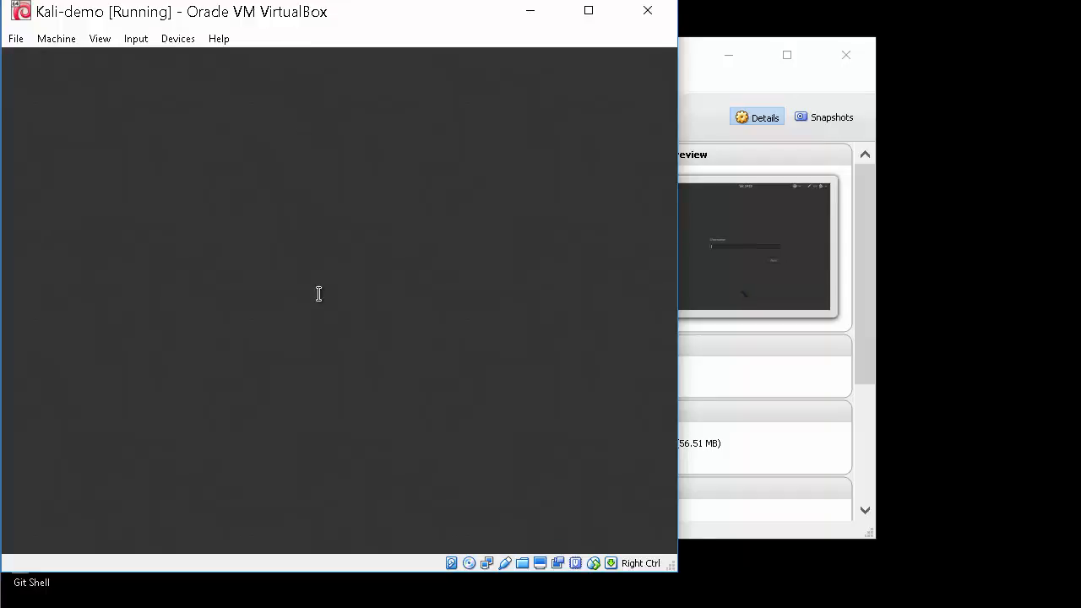
type("roo")
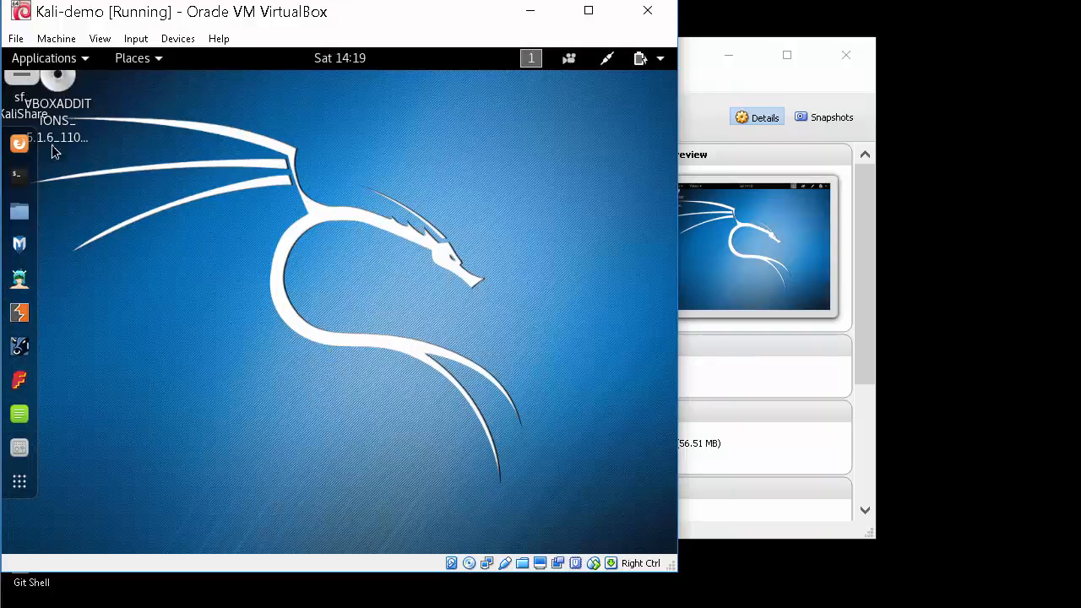
Enlarge the VM window, arrange the desktop icons, and confirm sf_KaliShare opens empty
left_click_drag(675, 571, 915, 574)
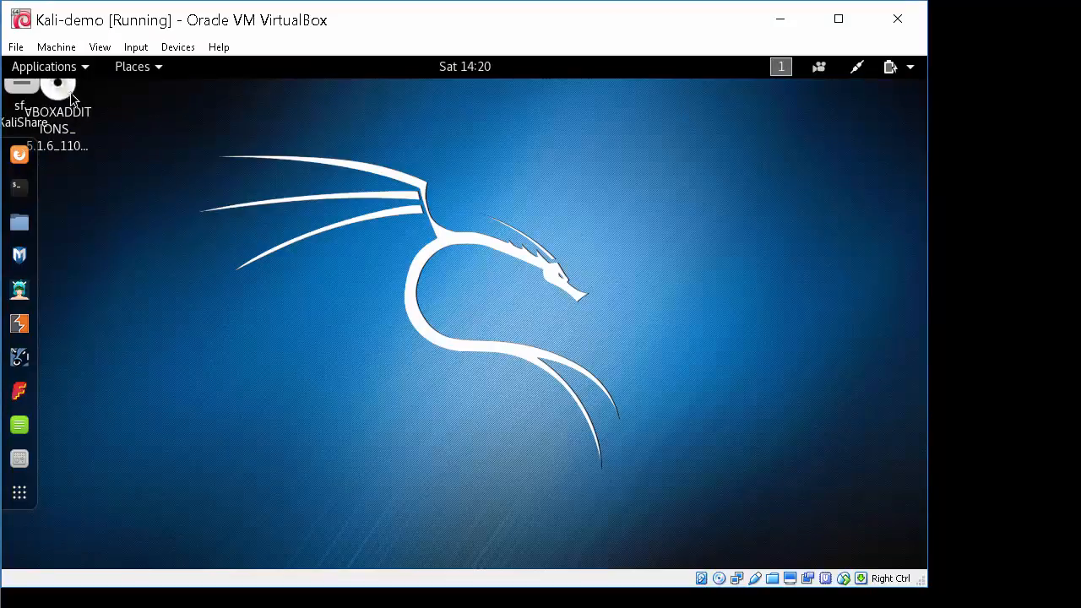
left_click_drag(57, 88, 213, 152)
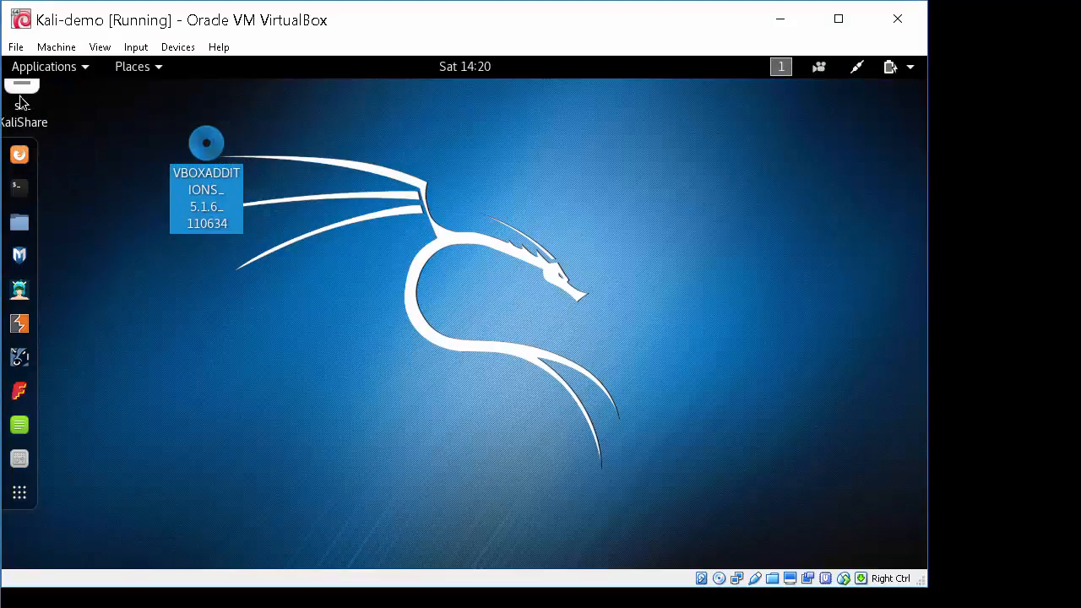
left_click_drag(23, 98, 104, 201)
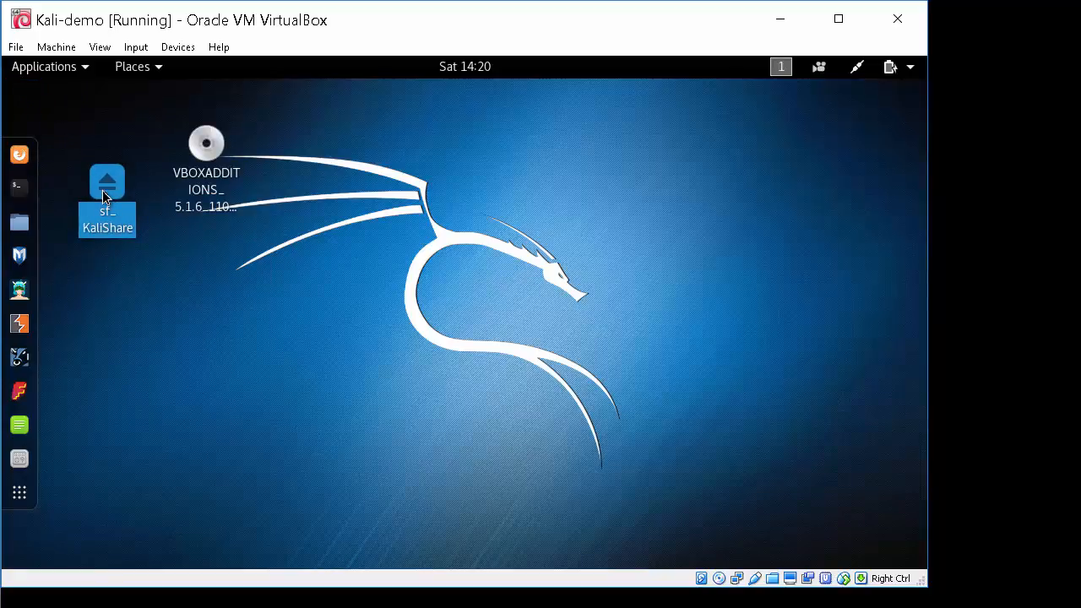
double_click(104, 200)
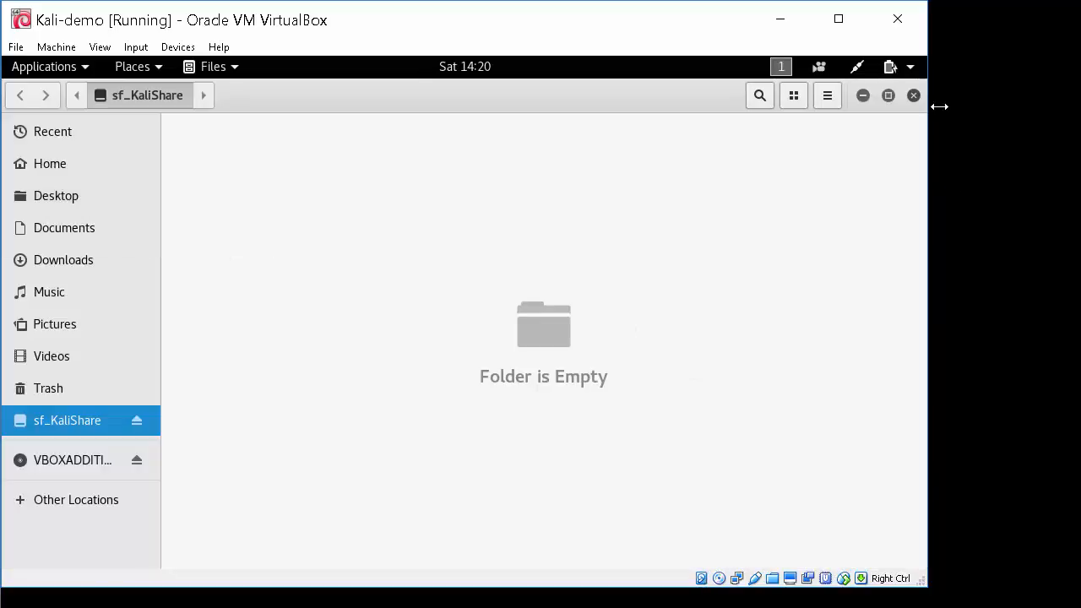
left_click(895, 17)
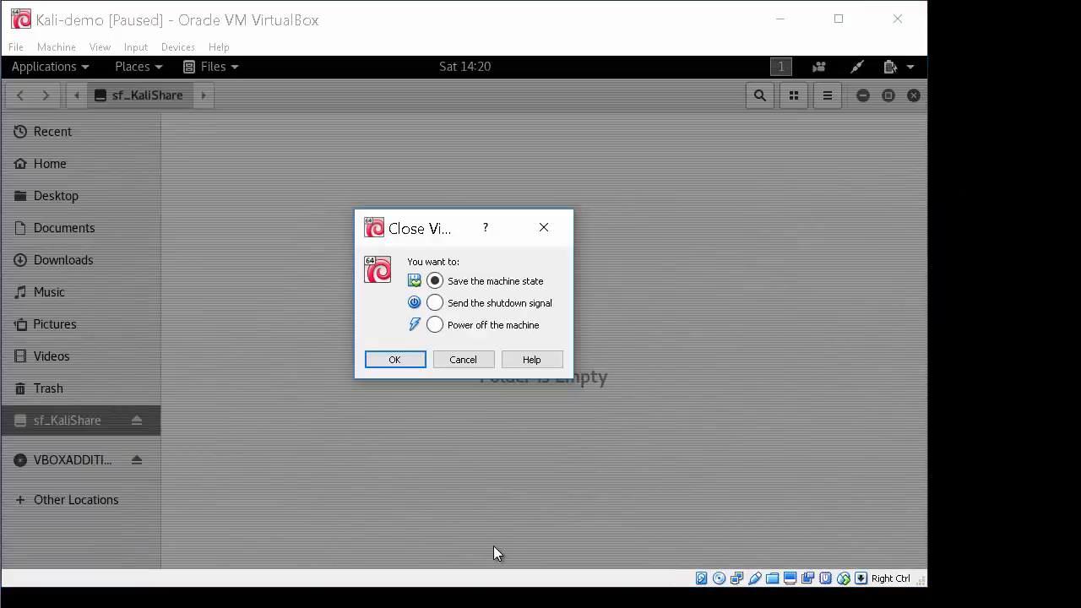
left_click(471, 363)
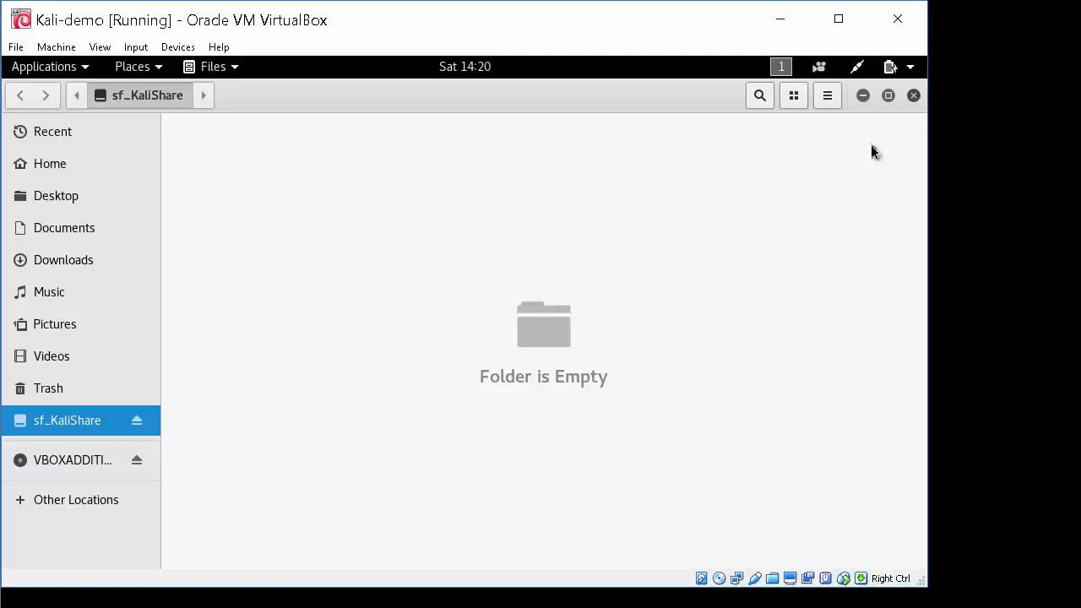
left_click(912, 95)
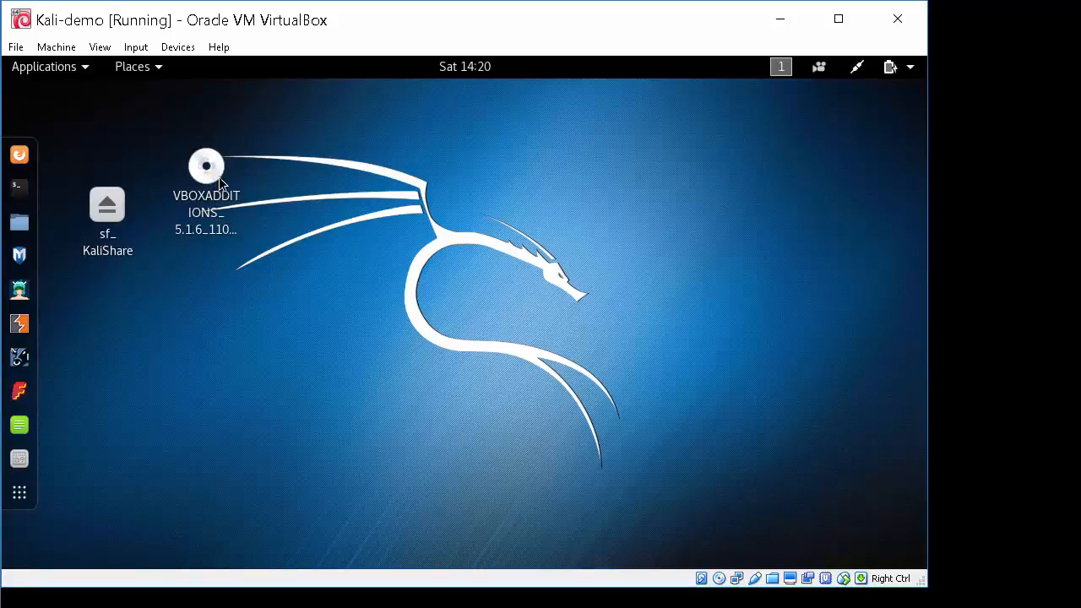
left_click_drag(220, 183, 264, 165)
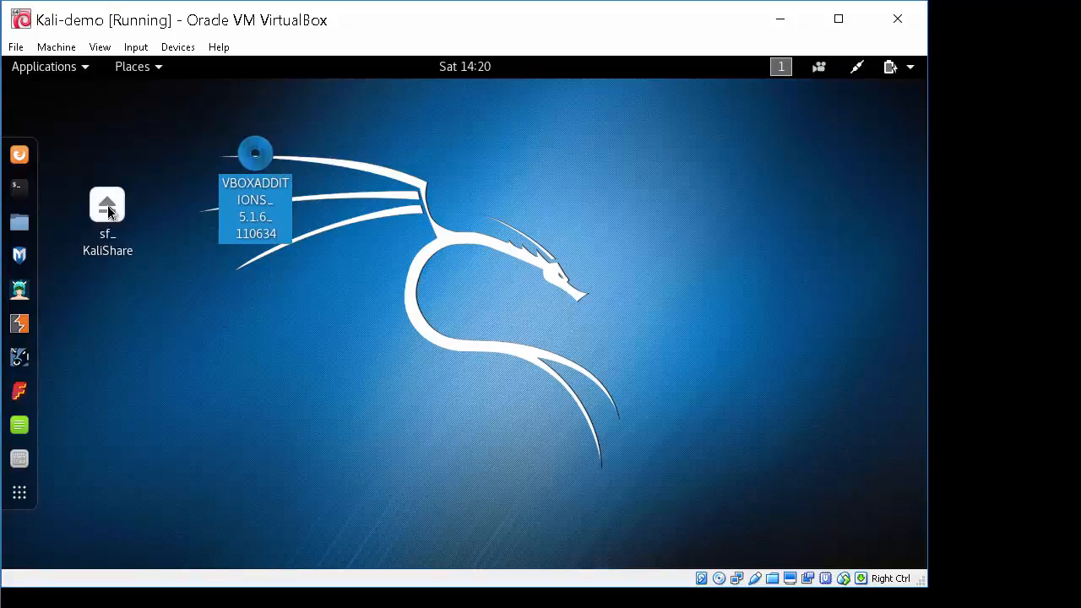
left_click_drag(107, 208, 110, 127)
left_click(275, 366)
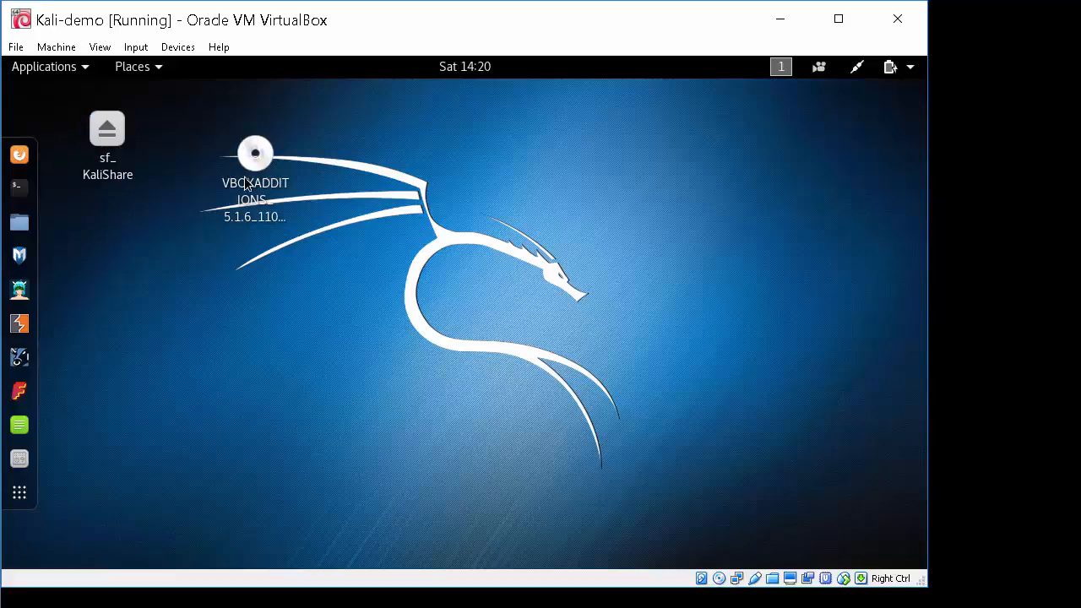
Power off the Kali guest from its system menu
left_click(909, 73)
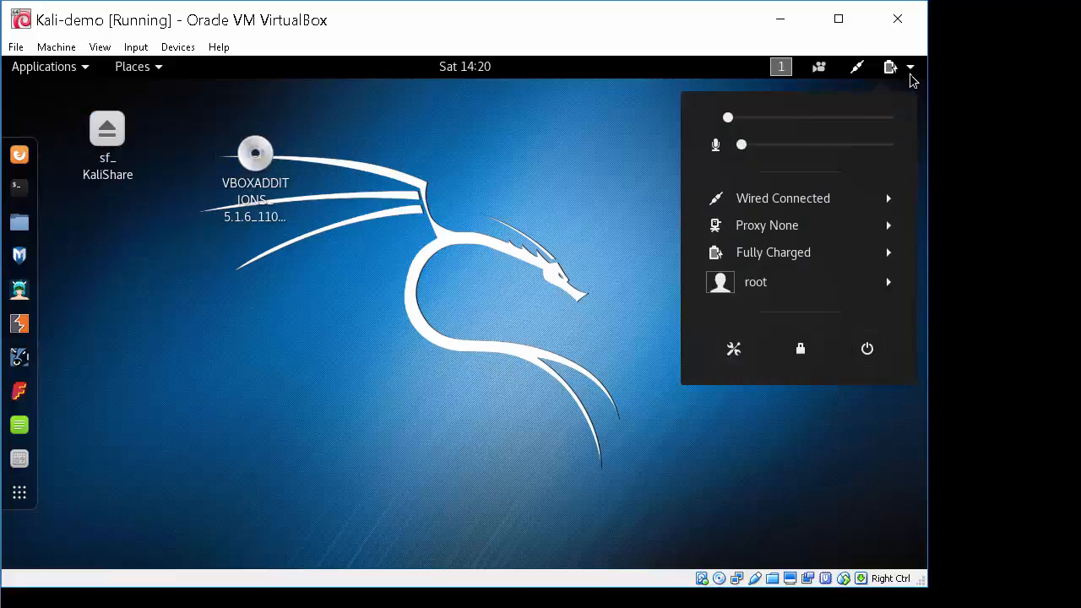
left_click(877, 350)
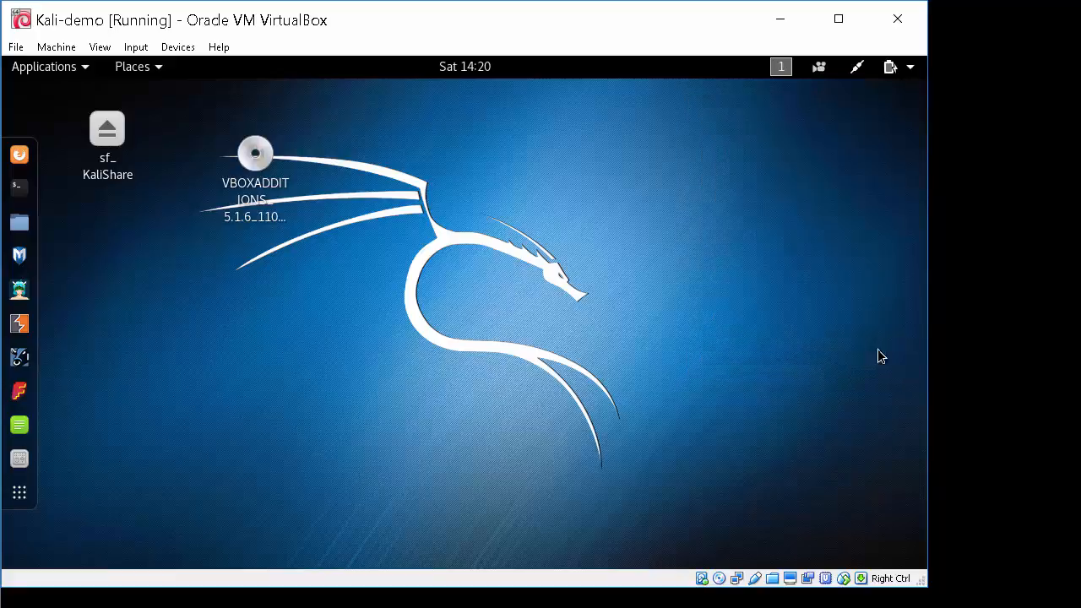
left_click(623, 367)
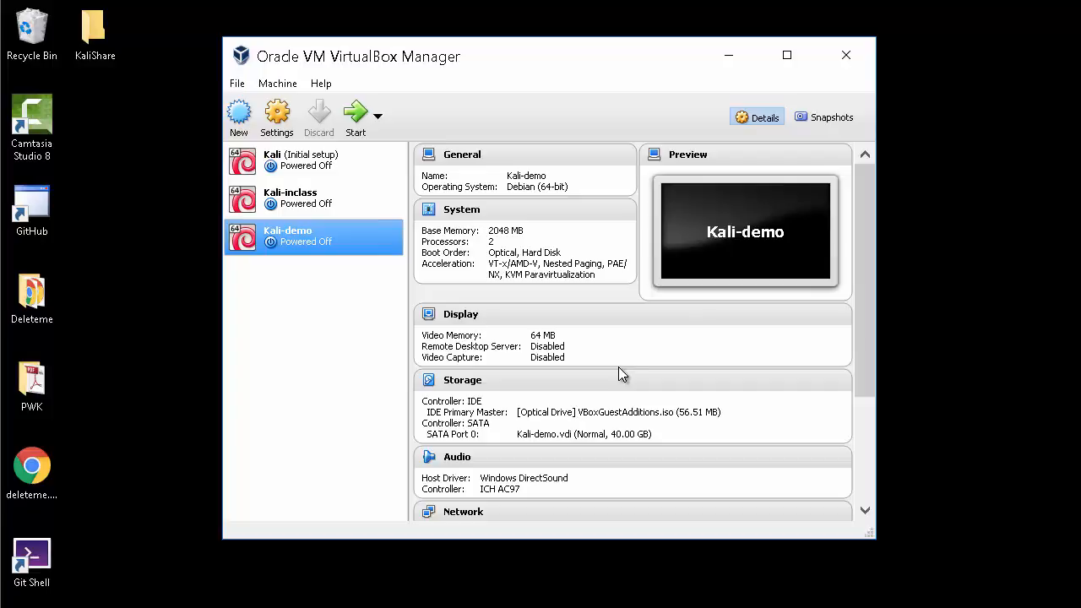
In Storage settings, remove VBoxGuestAdditions.iso and attach an empty IDE optical drive
left_click(288, 124)
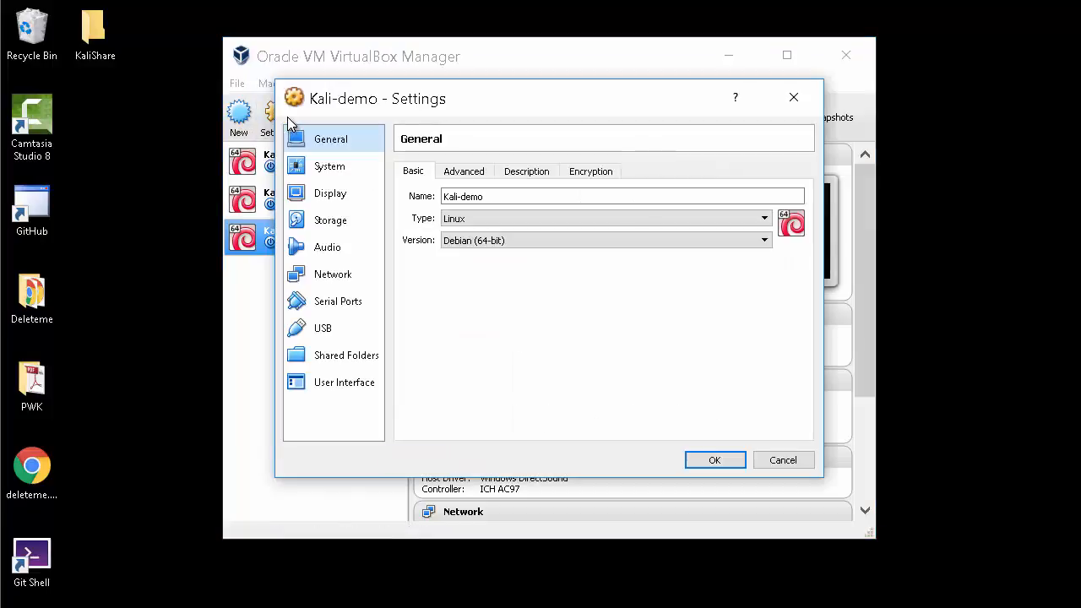
left_click(345, 225)
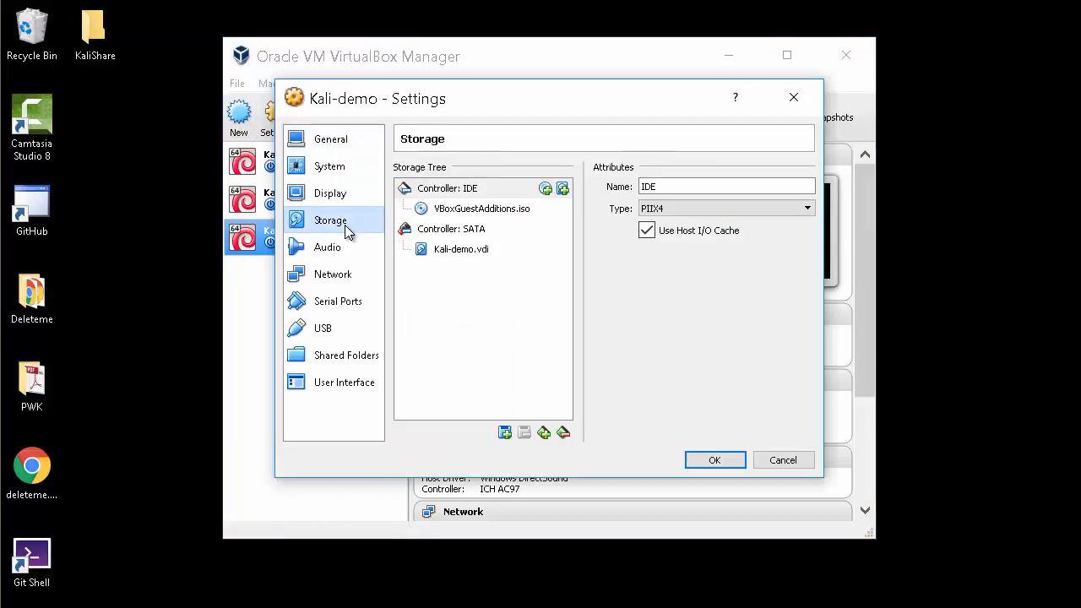
left_click(479, 210)
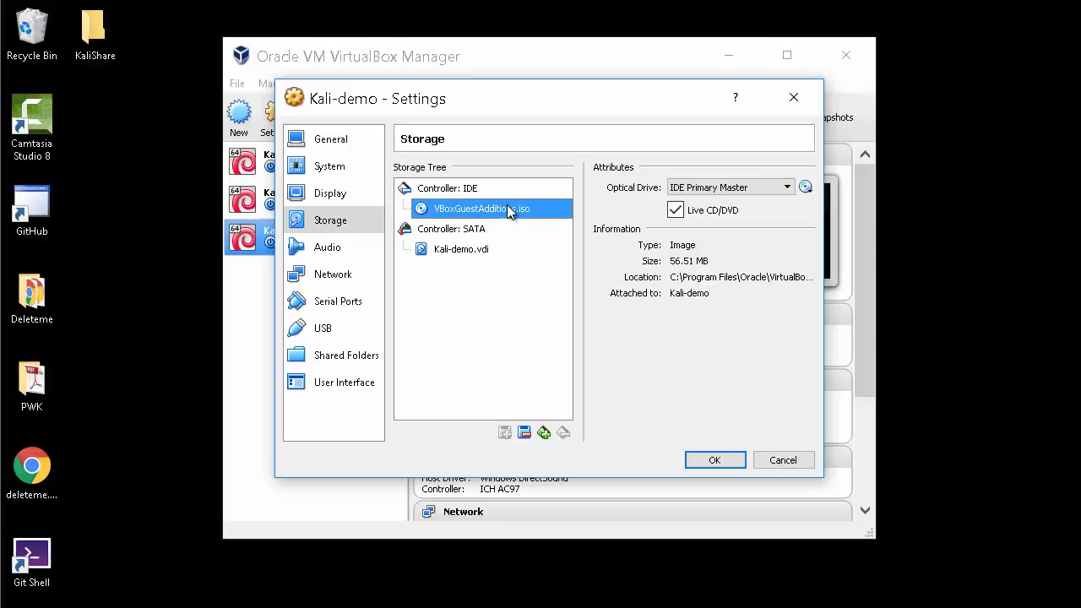
left_click(524, 430)
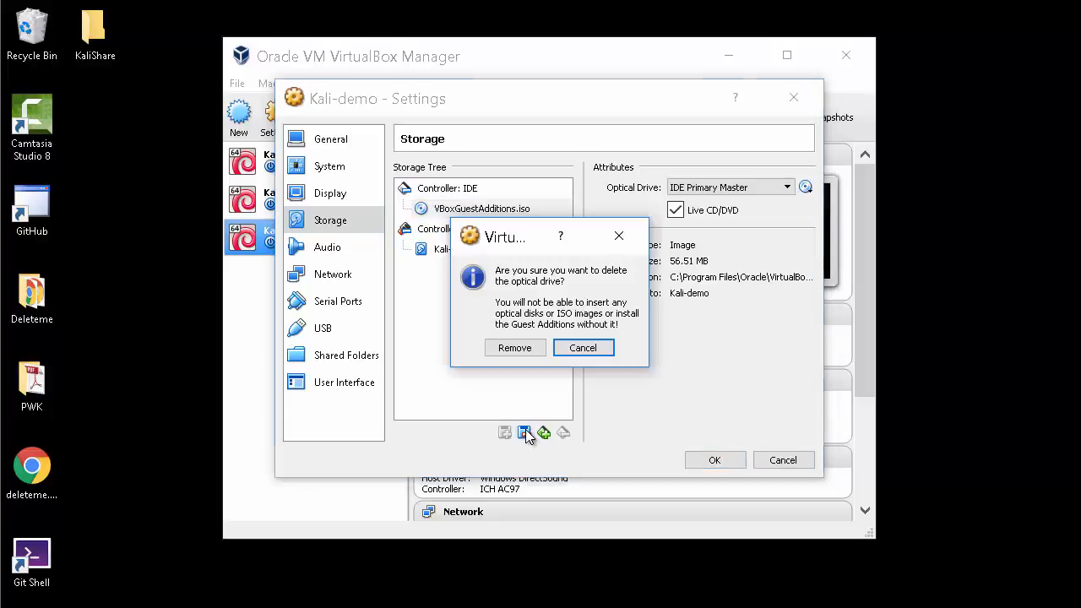
left_click(530, 349)
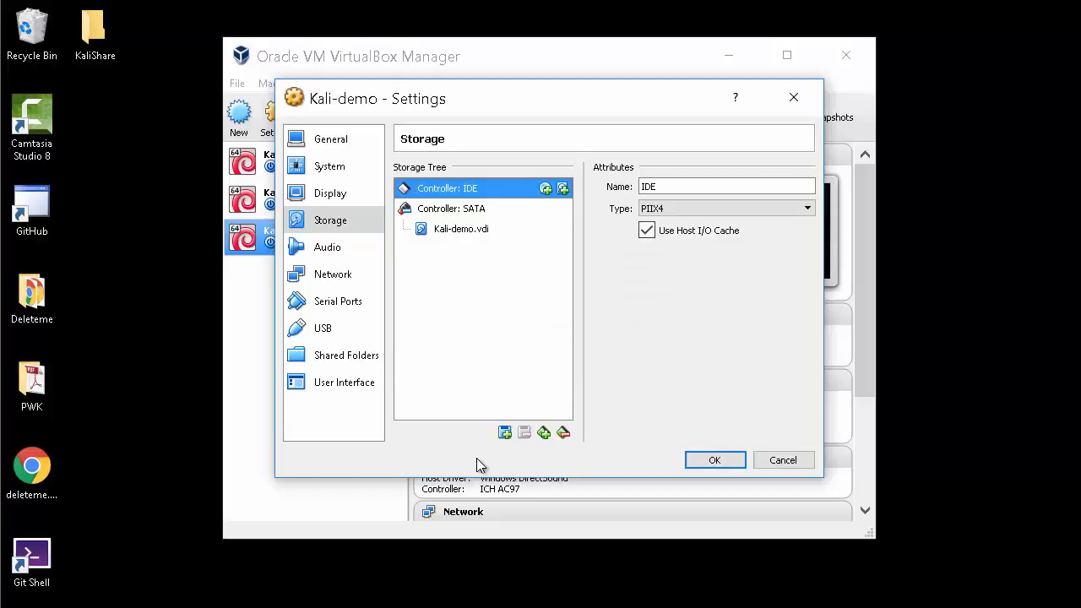
left_click(545, 189)
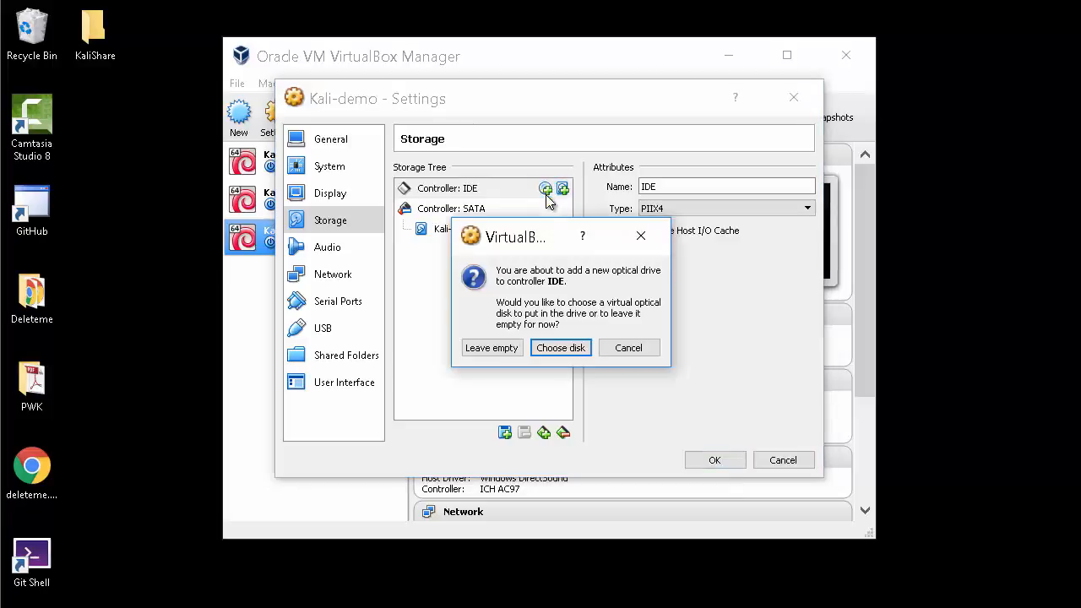
left_click(496, 351)
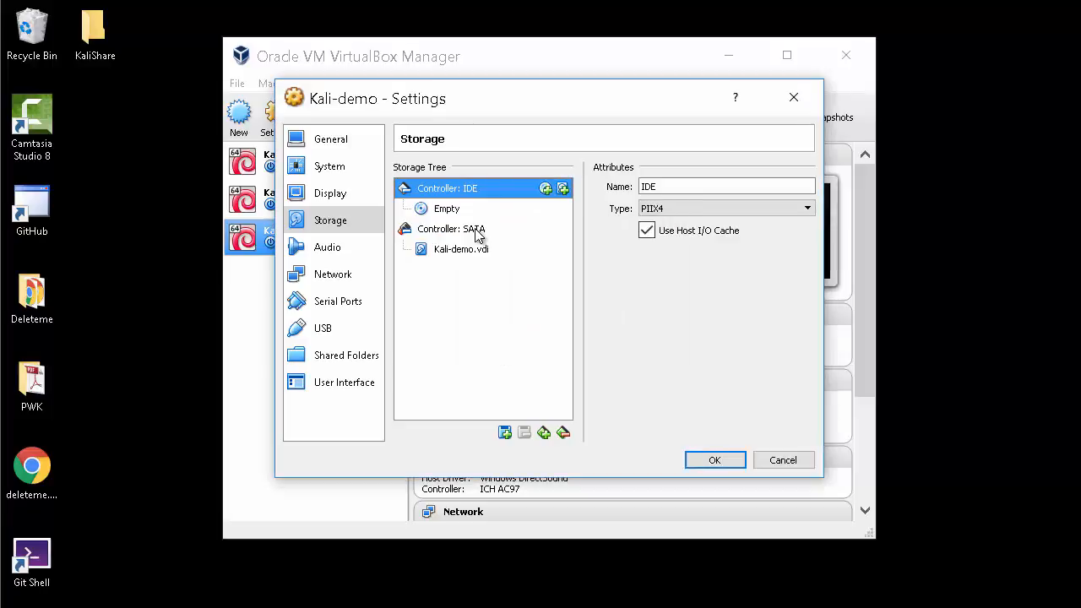
left_click(709, 463)
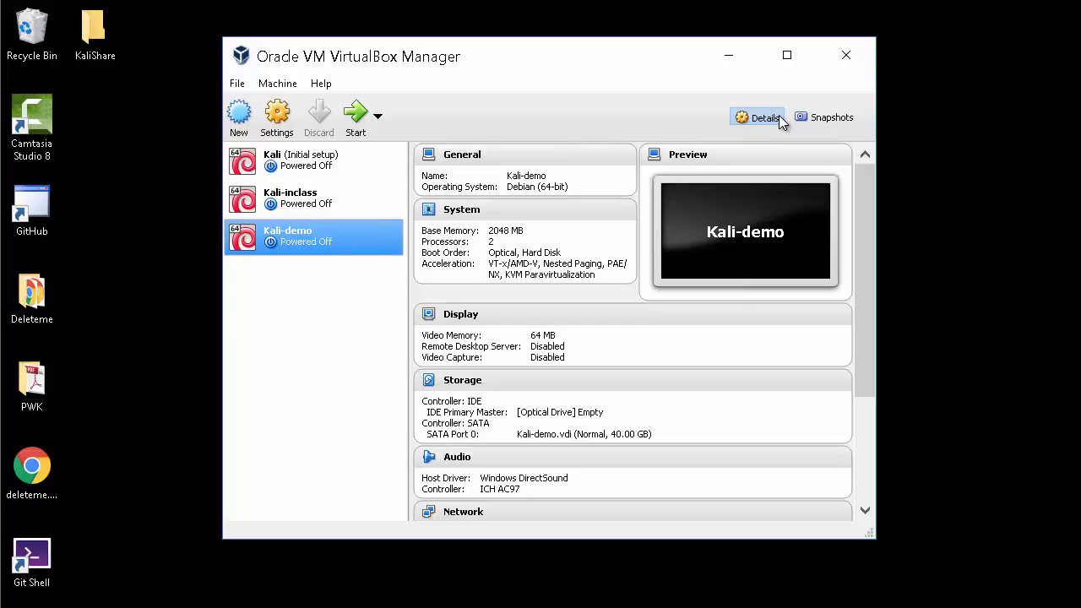
Take a Kali-demo snapshot named 'Initial install, upgraded, guest additions'
left_click(817, 120)
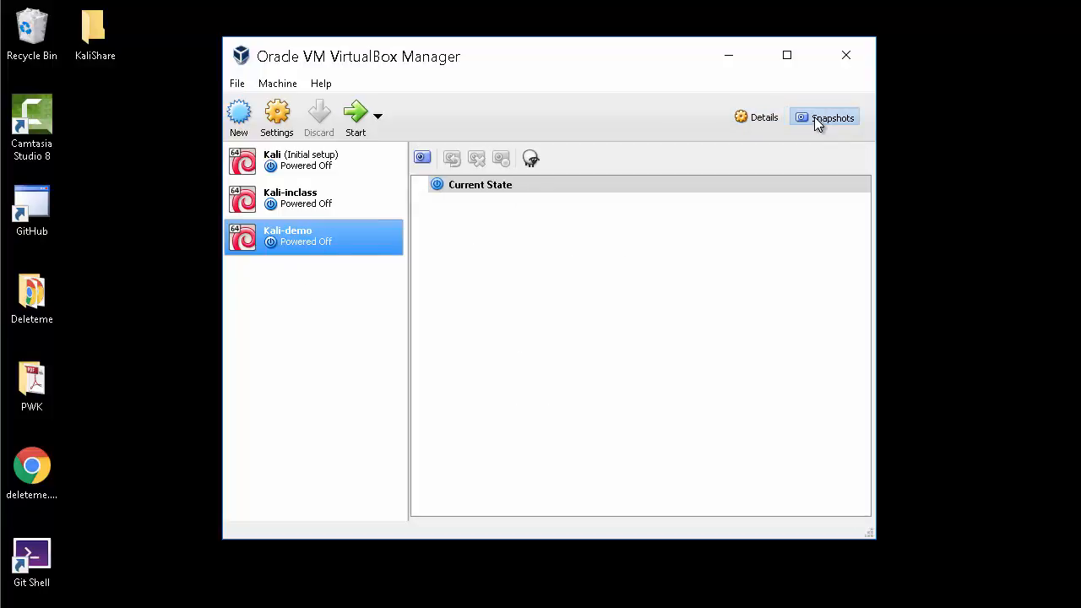
left_click(423, 159)
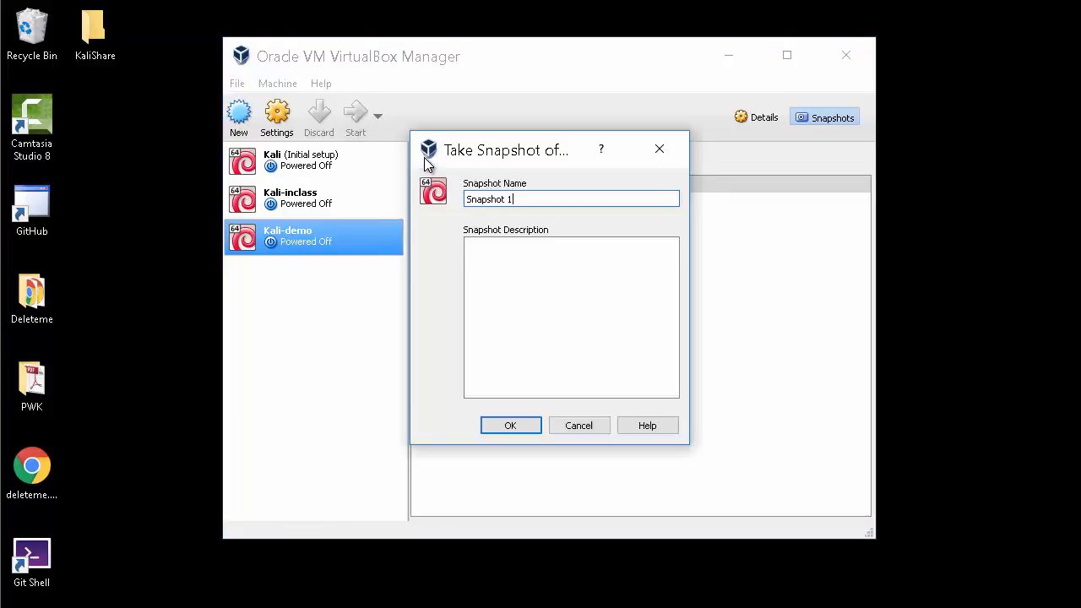
key("BackSpace")
key("BackSpace")
key("BackSpace")
key("BackSpace")
key("BackSpace")
key("BackSpace")
key("BackSpace")
key("BackSpace")
key("BackSpace")
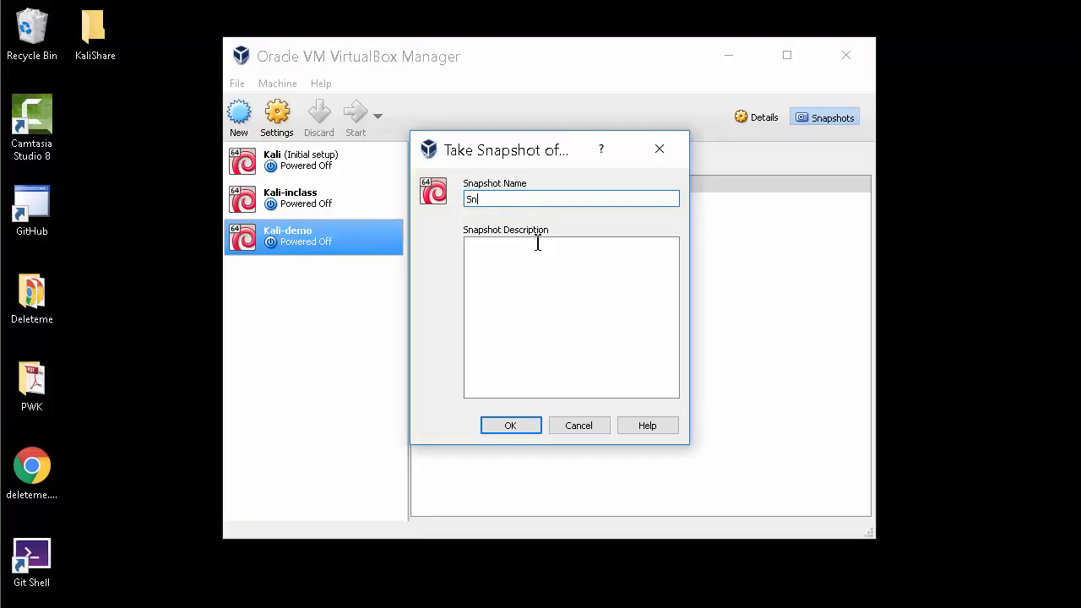
type("Ini")
key("BackSpace")
key("BackSpace")
key("BackSpace")
type("Initial install, upgraded, gues ad")
key("BackSpace")
key("BackSpace")
key("BackSpace")
key("BackSpace")
type("t")
key("BackSpace")
type("st additions")
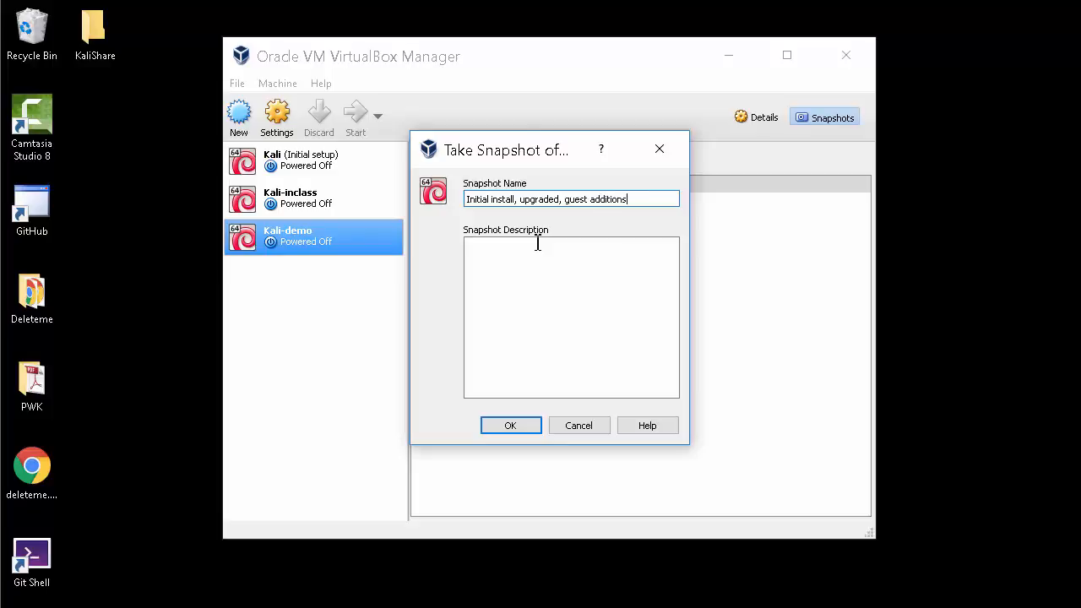
left_click(511, 426)
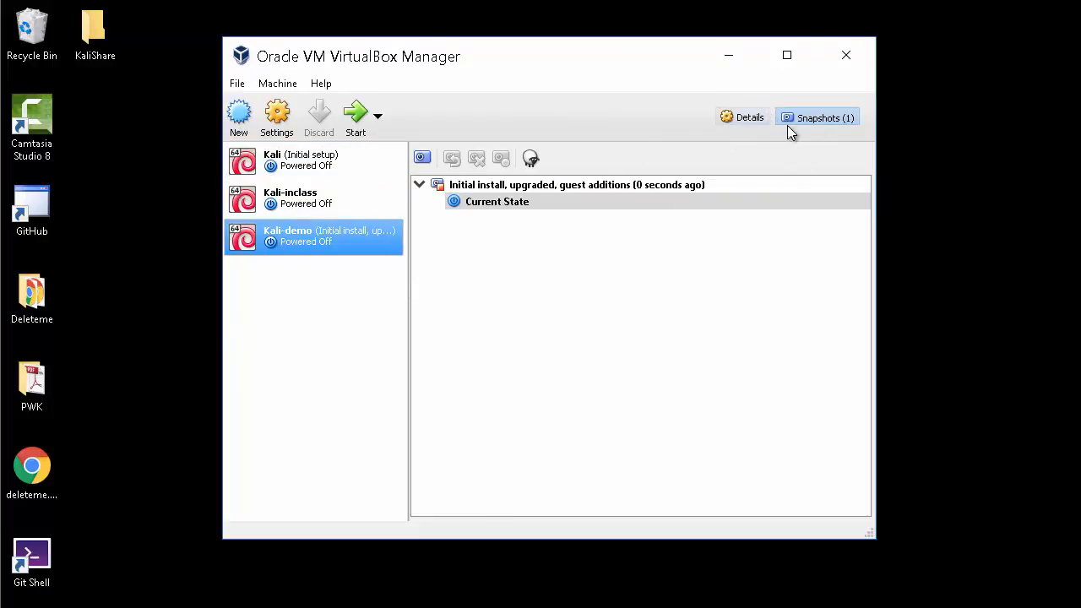
left_click(749, 119)
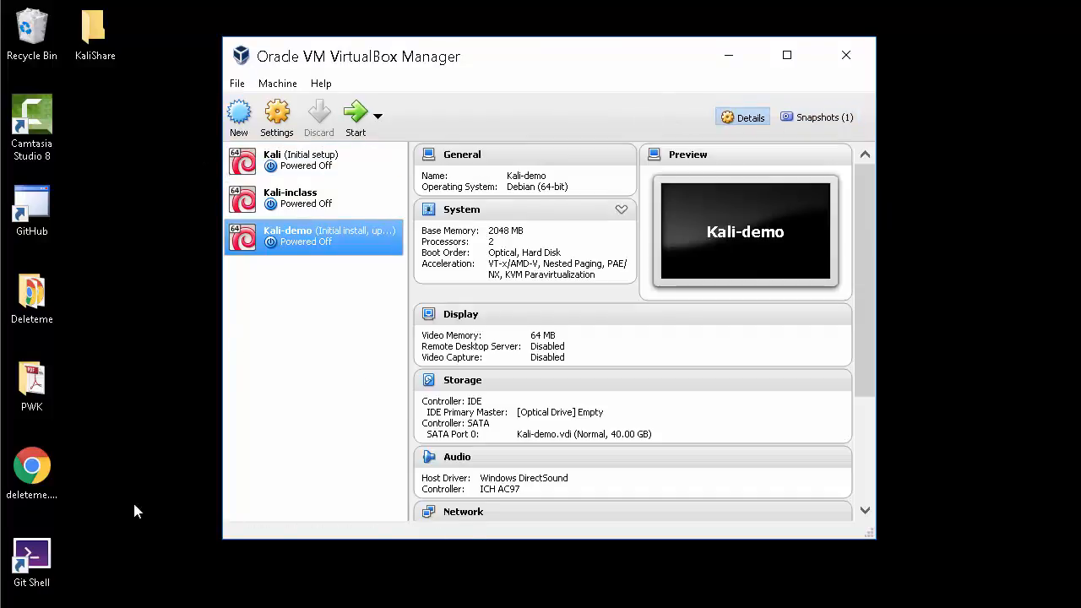